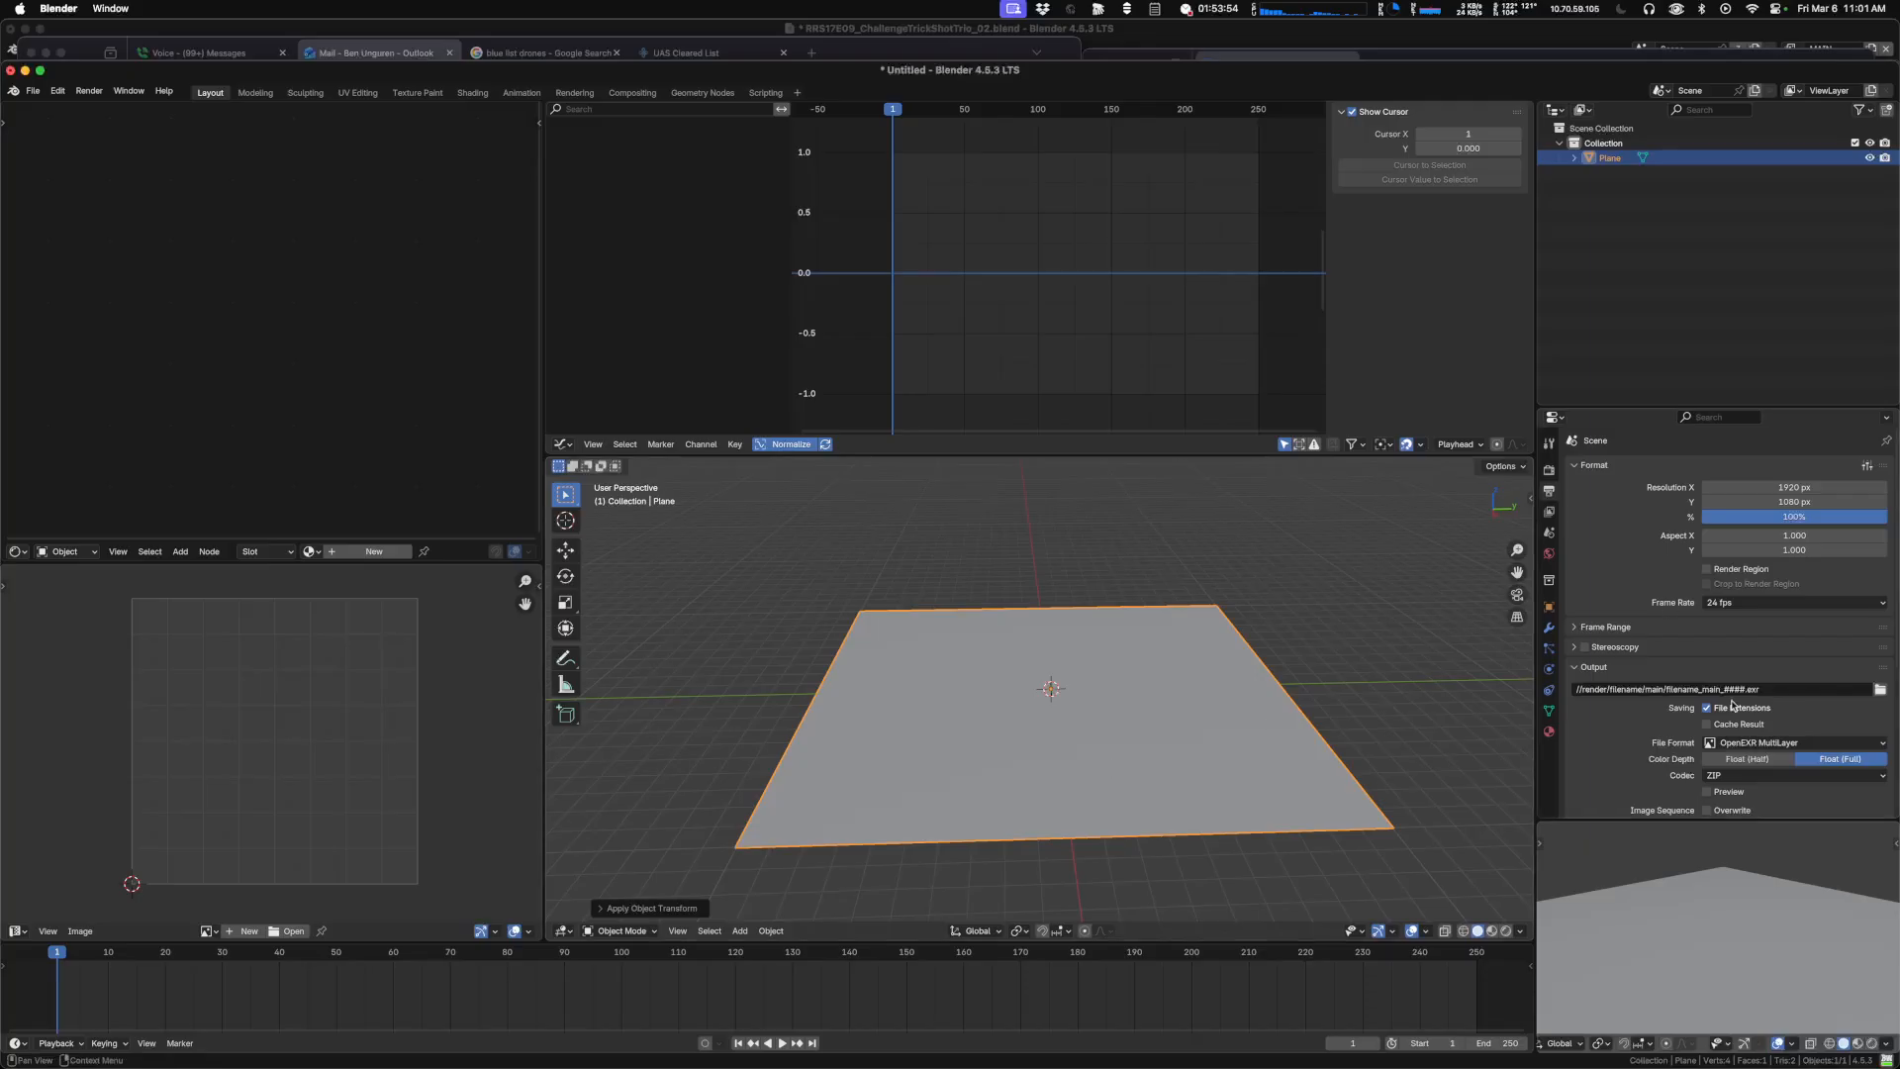
# Add a rigid body to the ground plane, with Animated enabled and a Box collision shape.
pyautogui.click(1550, 669)
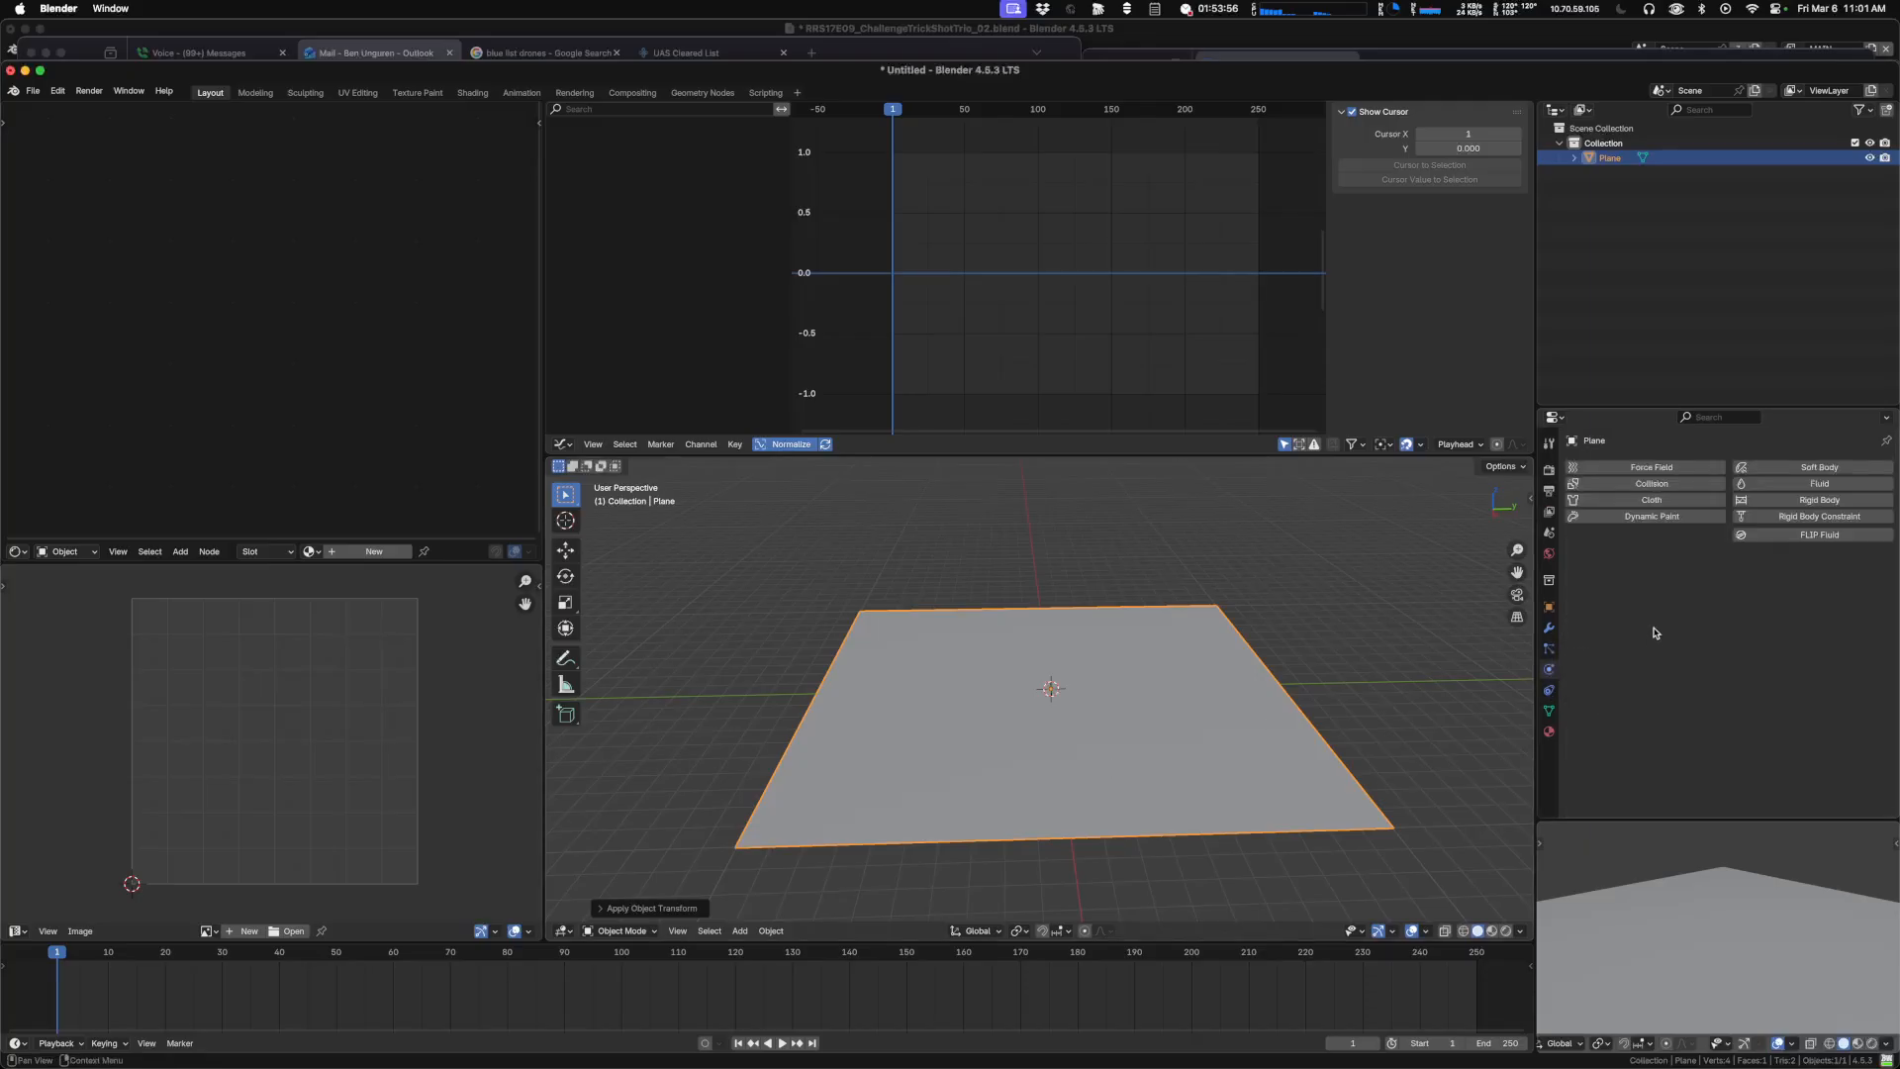
pyautogui.click(1779, 499)
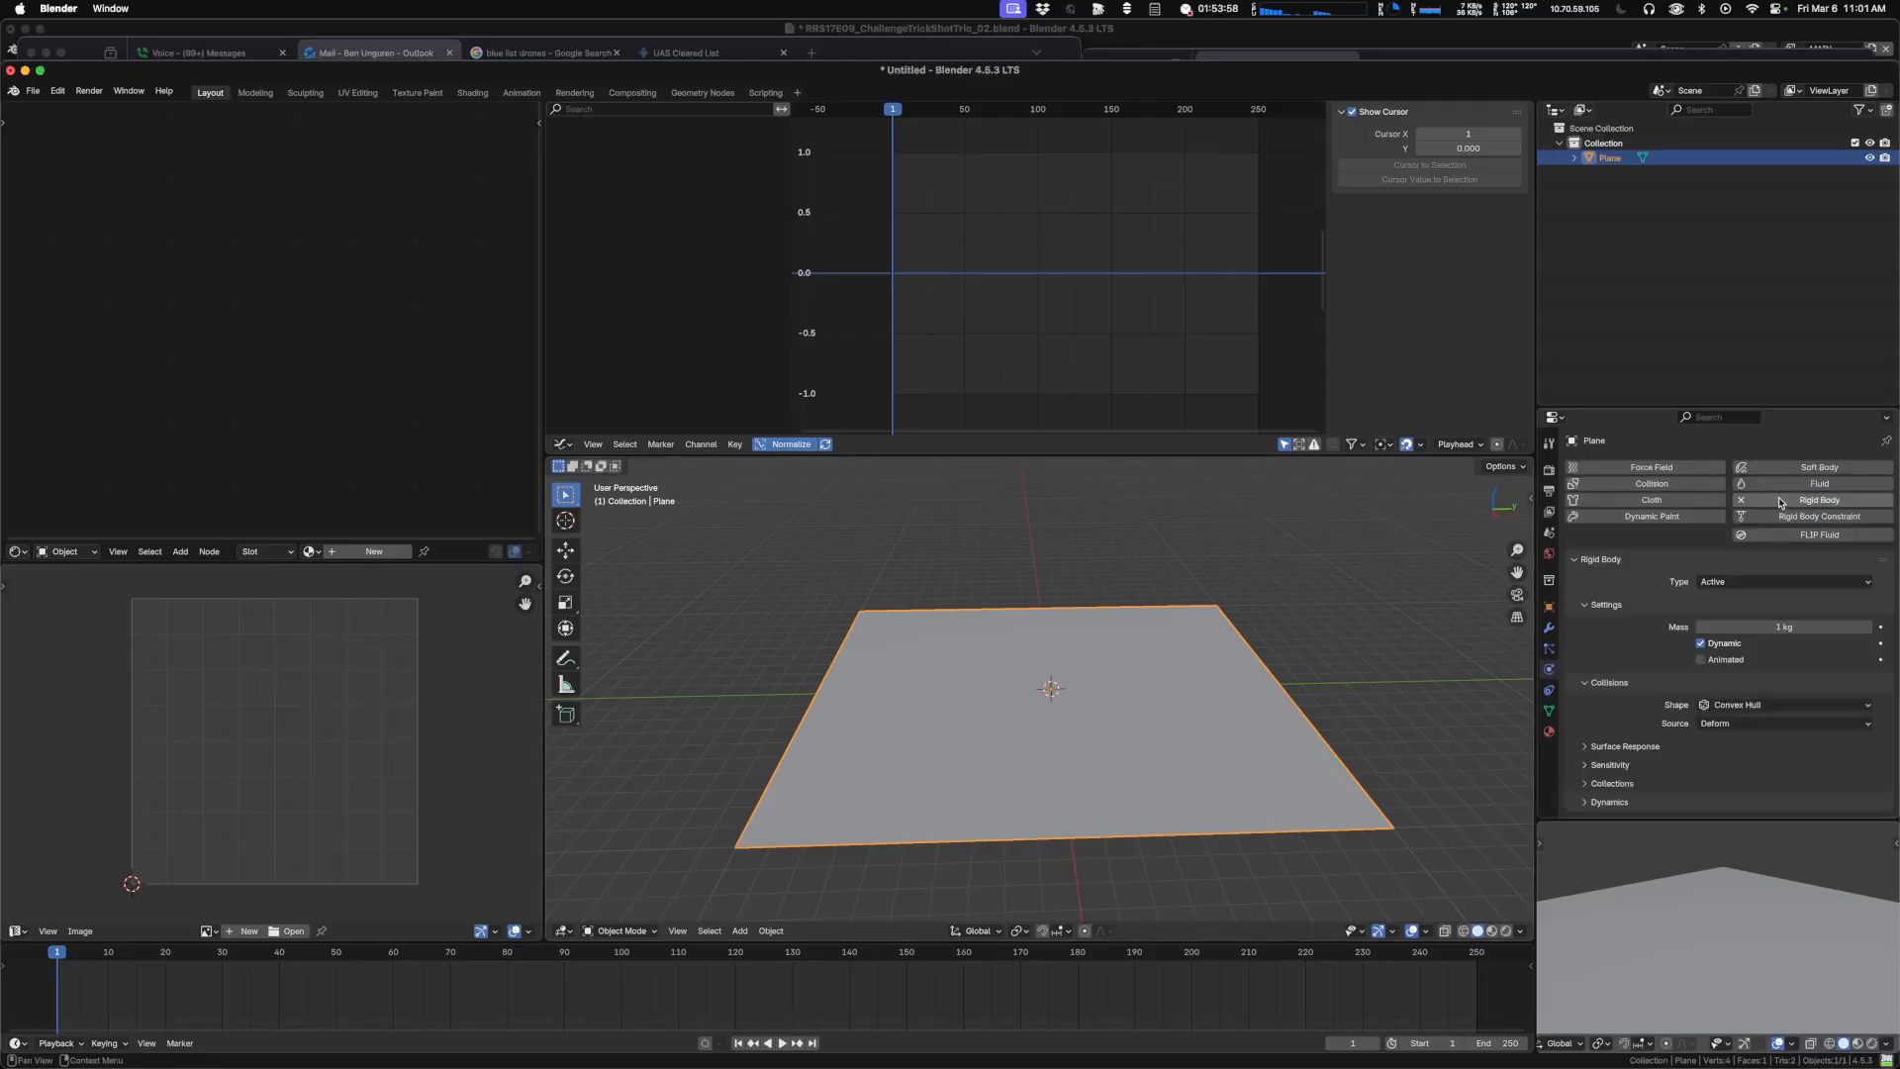
pyautogui.click(1743, 705)
pyautogui.click(1736, 723)
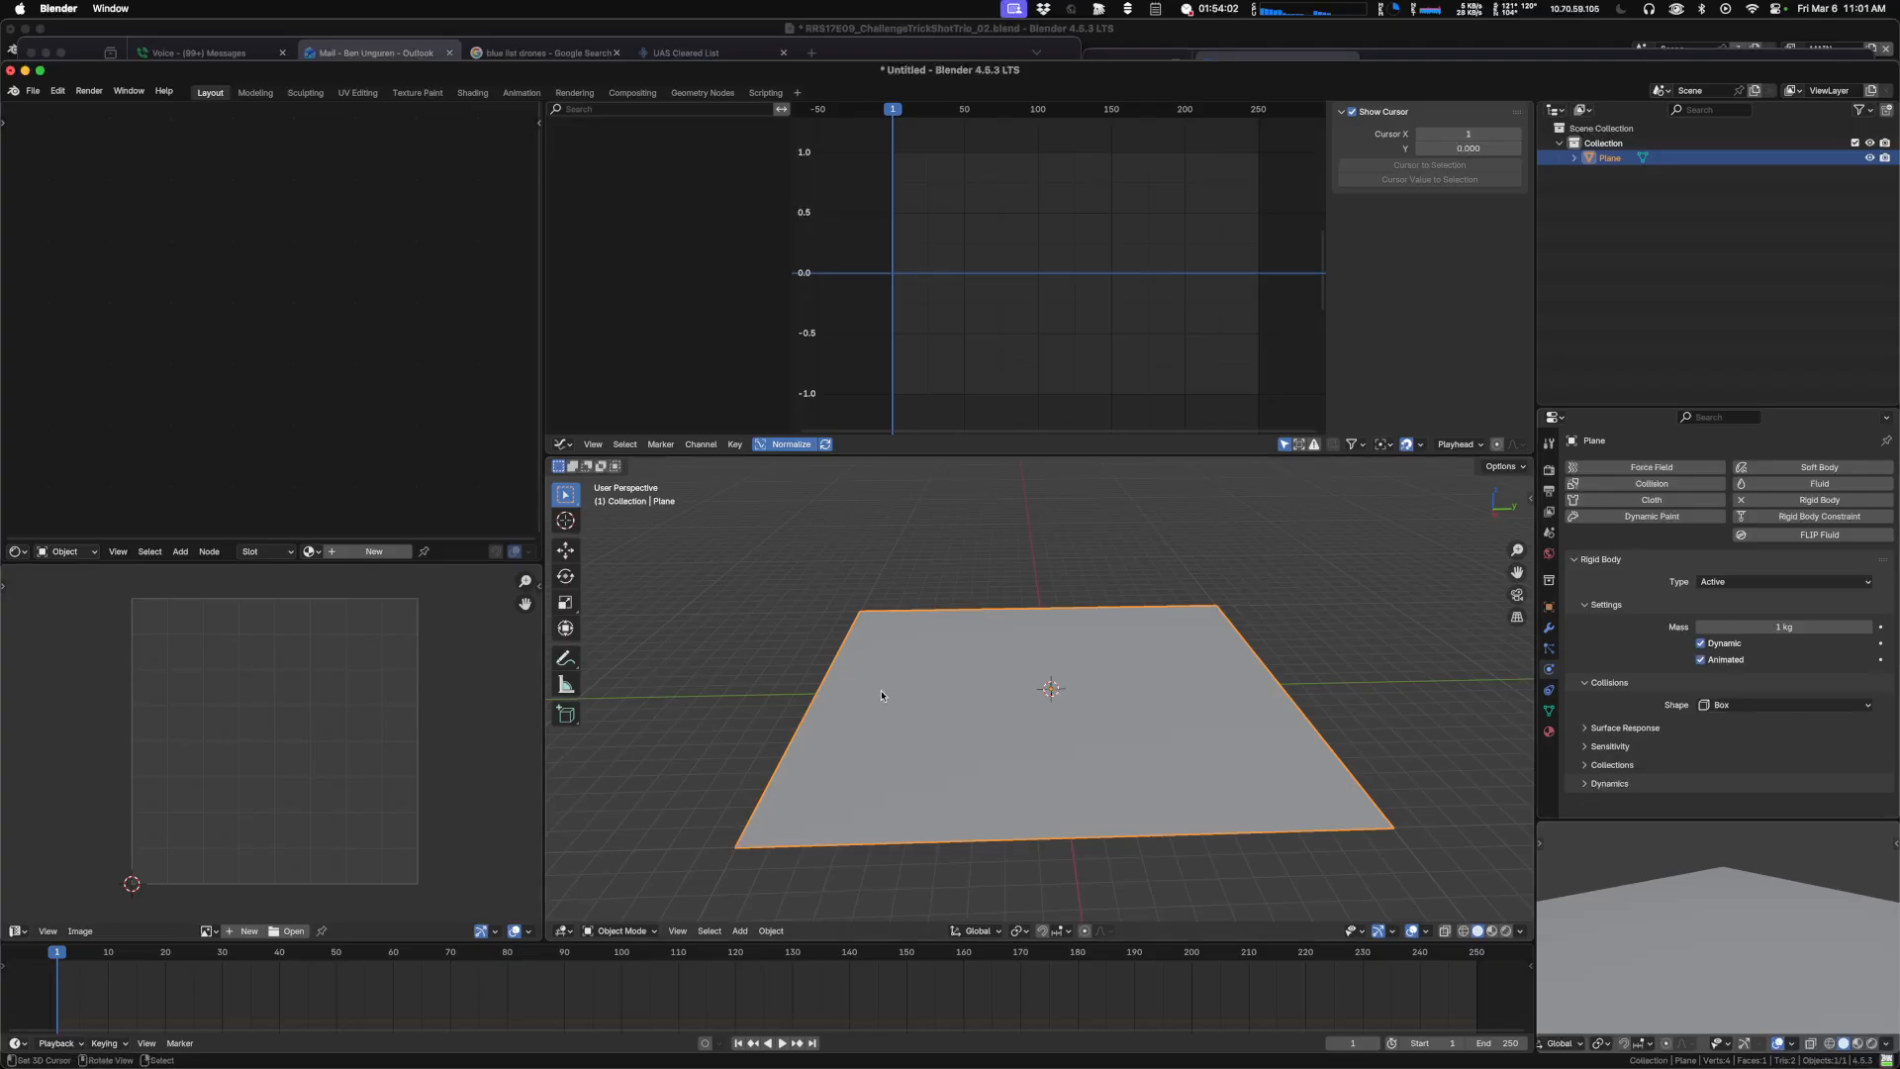
# Duplicate the ground plane and raise the copy about 2.9 m along the Z axis.
pyautogui.keyDown('alt'); pyautogui.moveTo(882, 695); pyautogui.dragTo(930, 694); pyautogui.keyUp('alt')
pyautogui.hotkey('shift', 'd')
pyautogui.press('z')
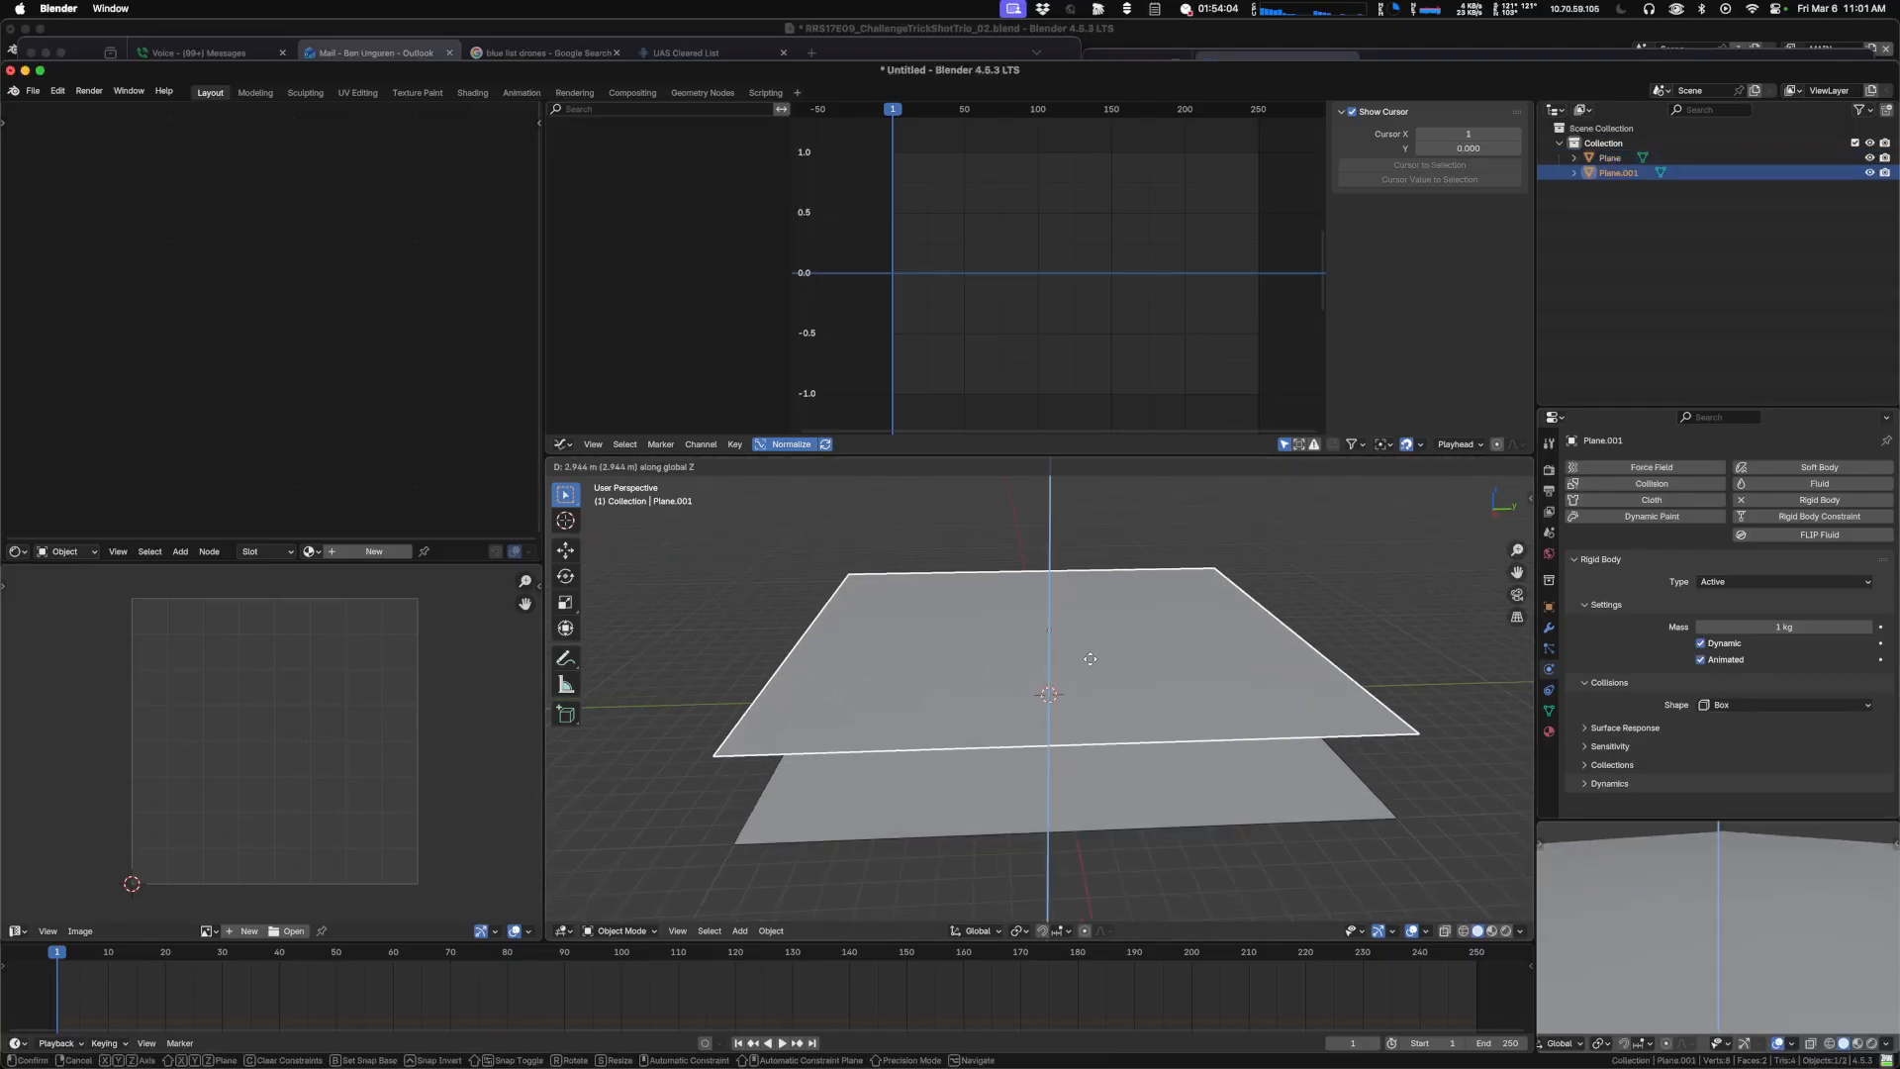
pyautogui.click(1091, 661)
# Rotate the duplicated plane about the X axis into a steep ramp and shift it along Y toward one end of the ground.
pyautogui.press('r')
pyautogui.press('x')
pyautogui.click(1128, 847)
pyautogui.press('g')
pyautogui.press('y')
pyautogui.click(1026, 719)
pyautogui.moveTo(953, 695); pyautogui.dragTo(1068, 735, button='middle')
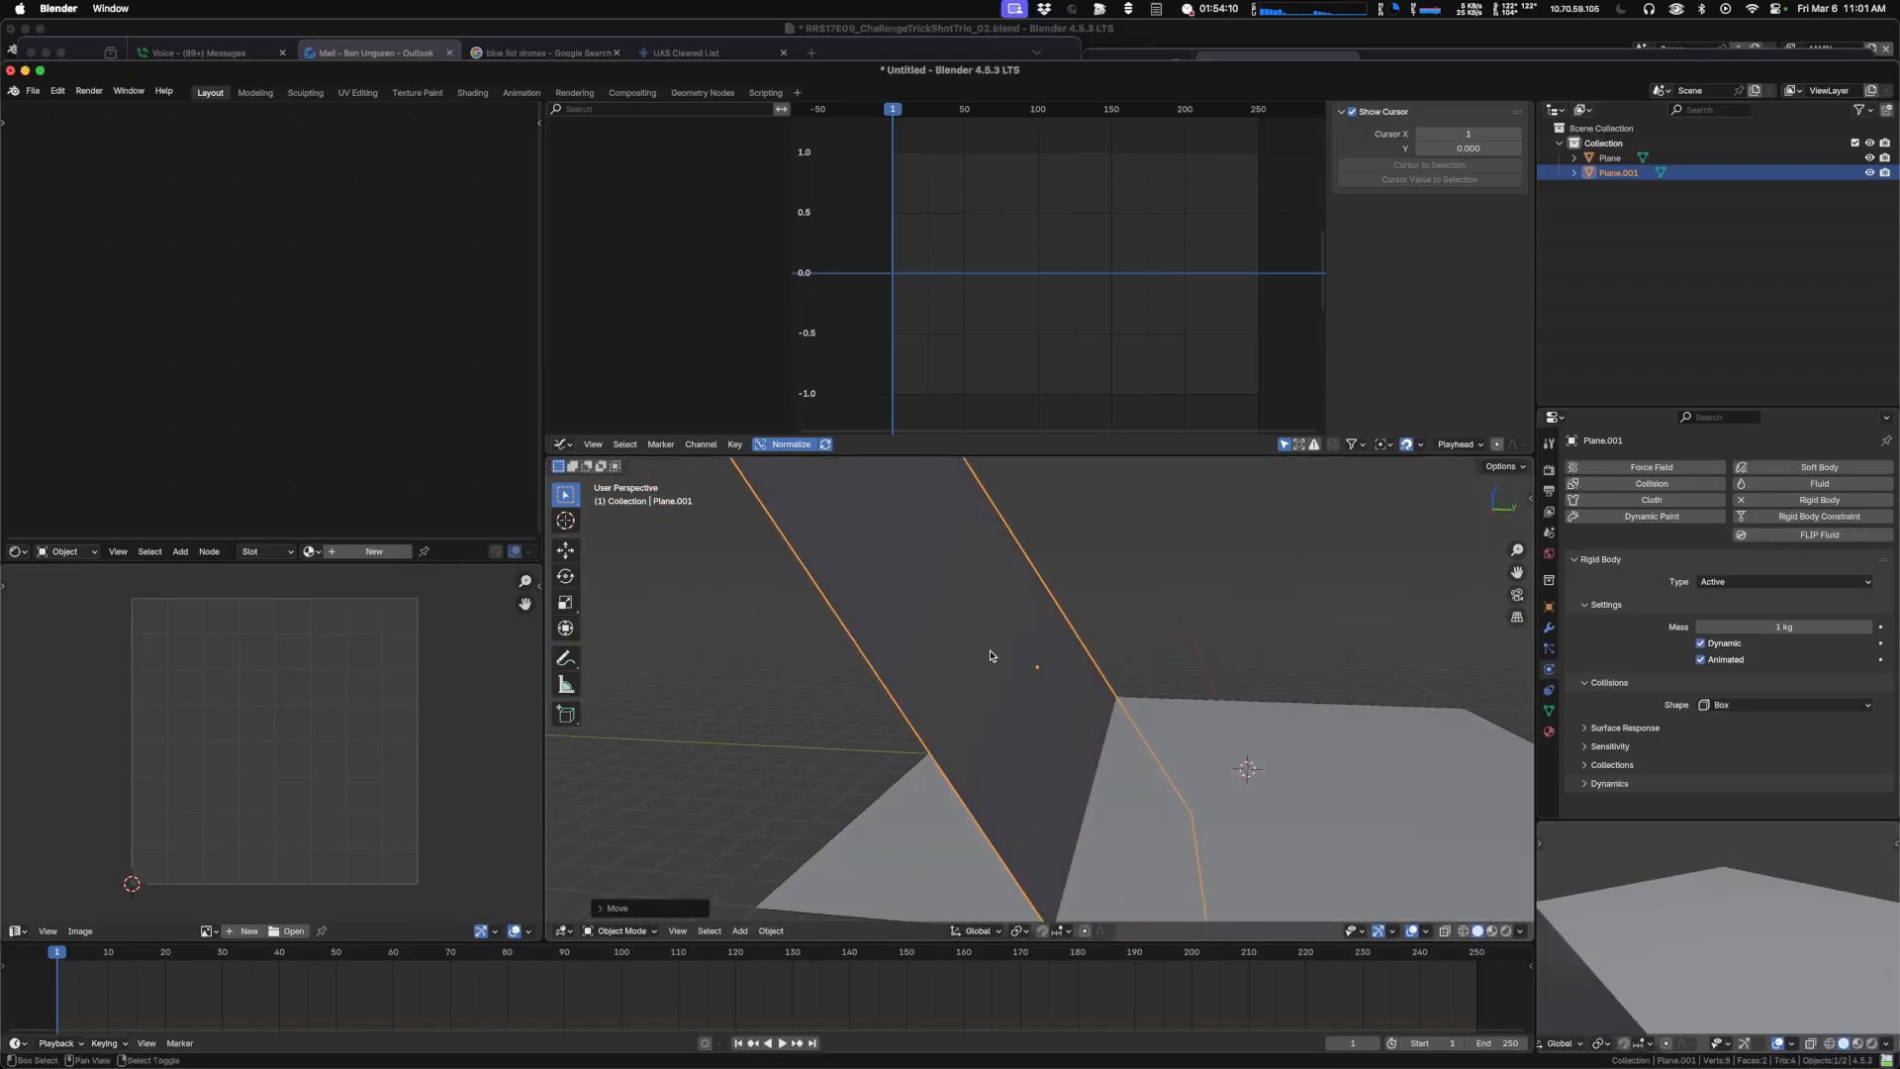
# Add an ico sphere in front of the ramp with its subdivisions set to 3.
pyautogui.hotkey('shift', 'a')
pyautogui.moveTo(1064, 706)
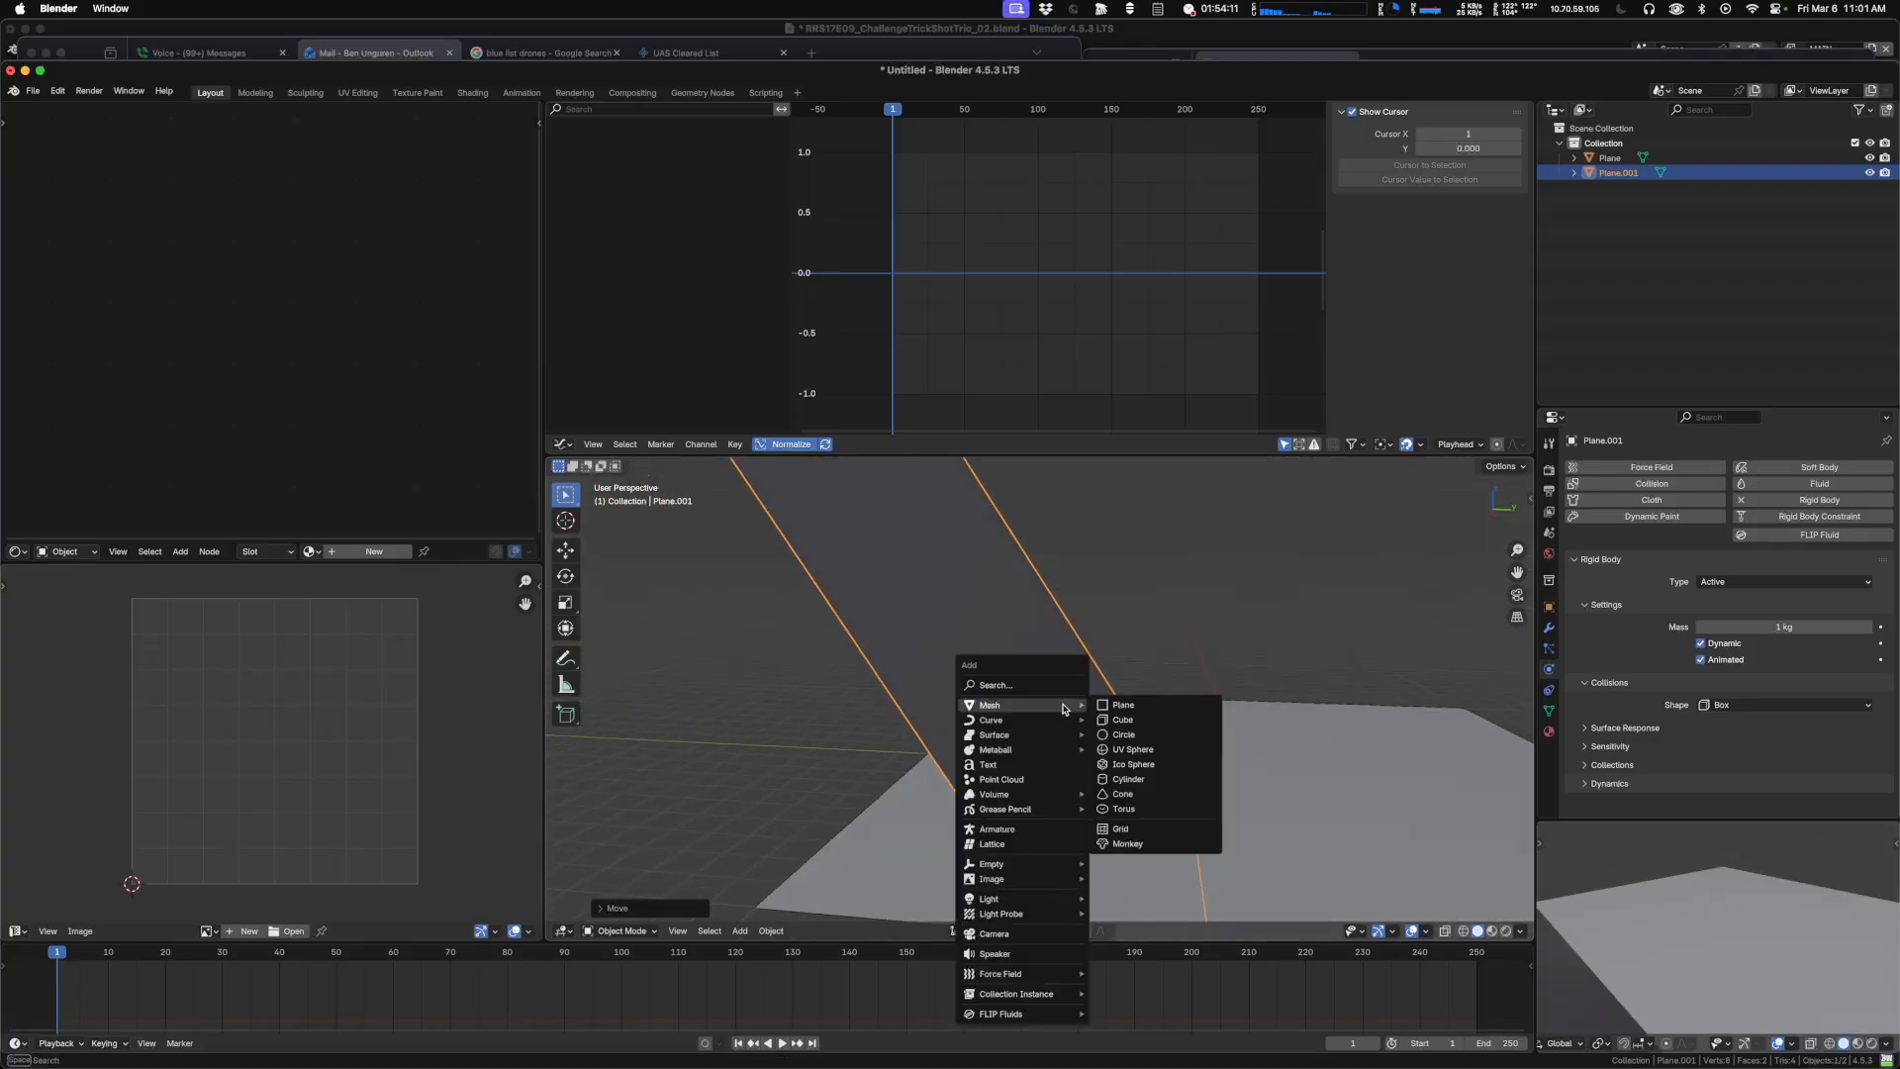
pyautogui.click(1133, 764)
pyautogui.click(596, 909)
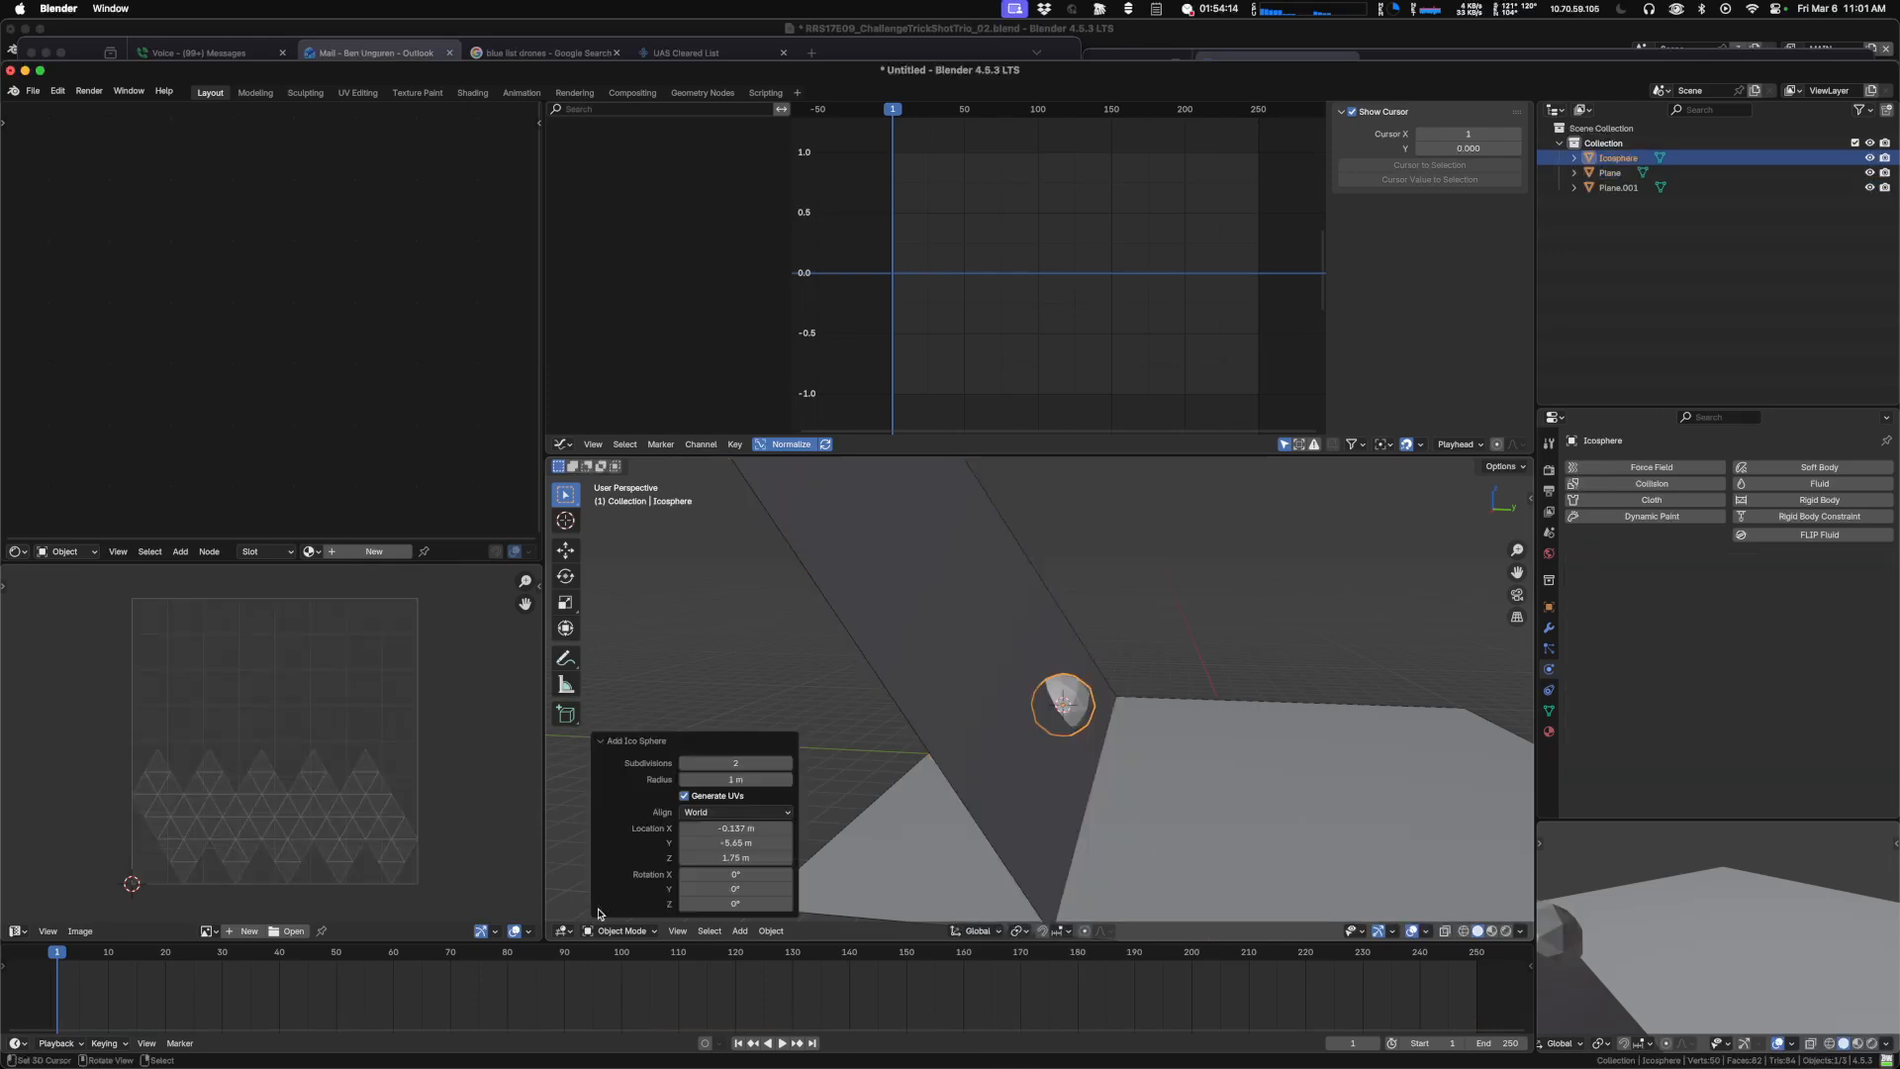
pyautogui.click(789, 763)
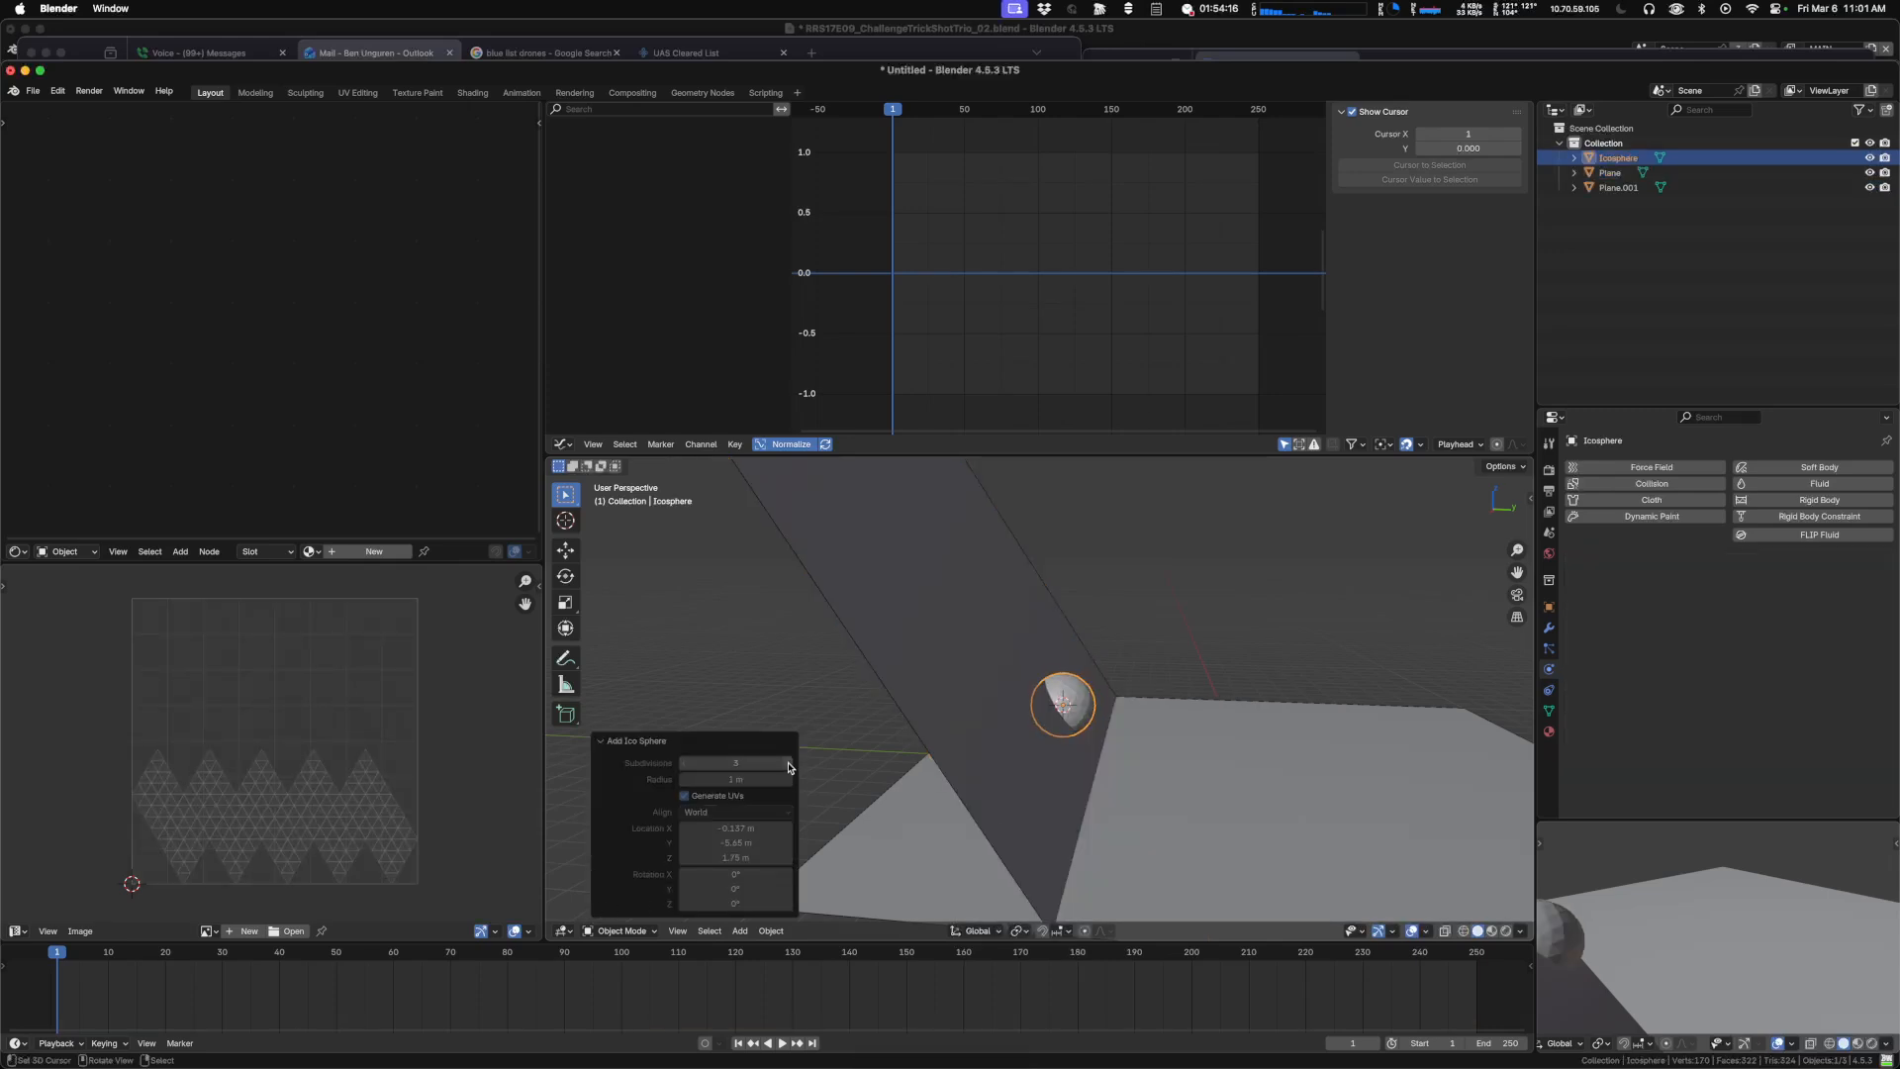
pyautogui.click(606, 741)
# Scale the sphere down to a small ball, raise it along Z above the ramp and apply its scale.
pyautogui.press('s')
pyautogui.click(1138, 713)
pyautogui.press('g')
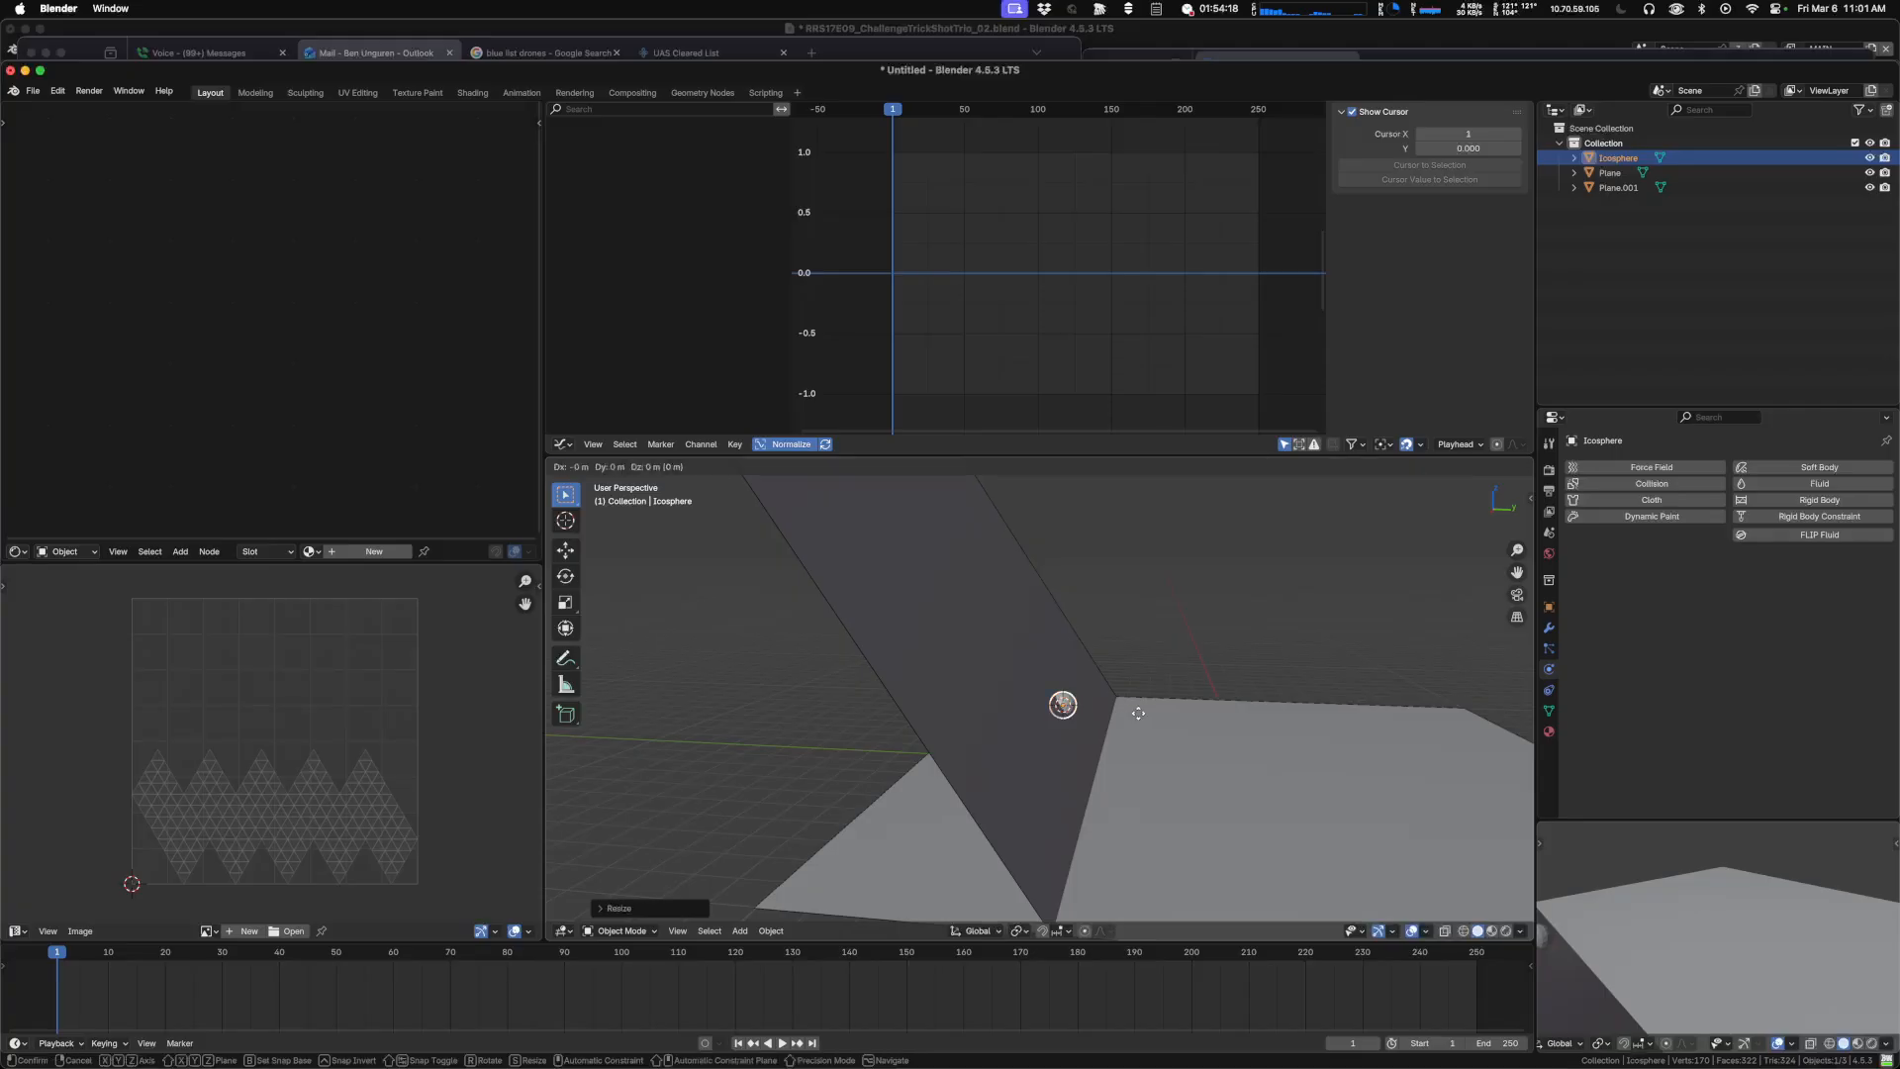
pyautogui.press('z')
pyautogui.click(1127, 631)
pyautogui.hotkey('ctrl', 'a')
pyautogui.press('s')
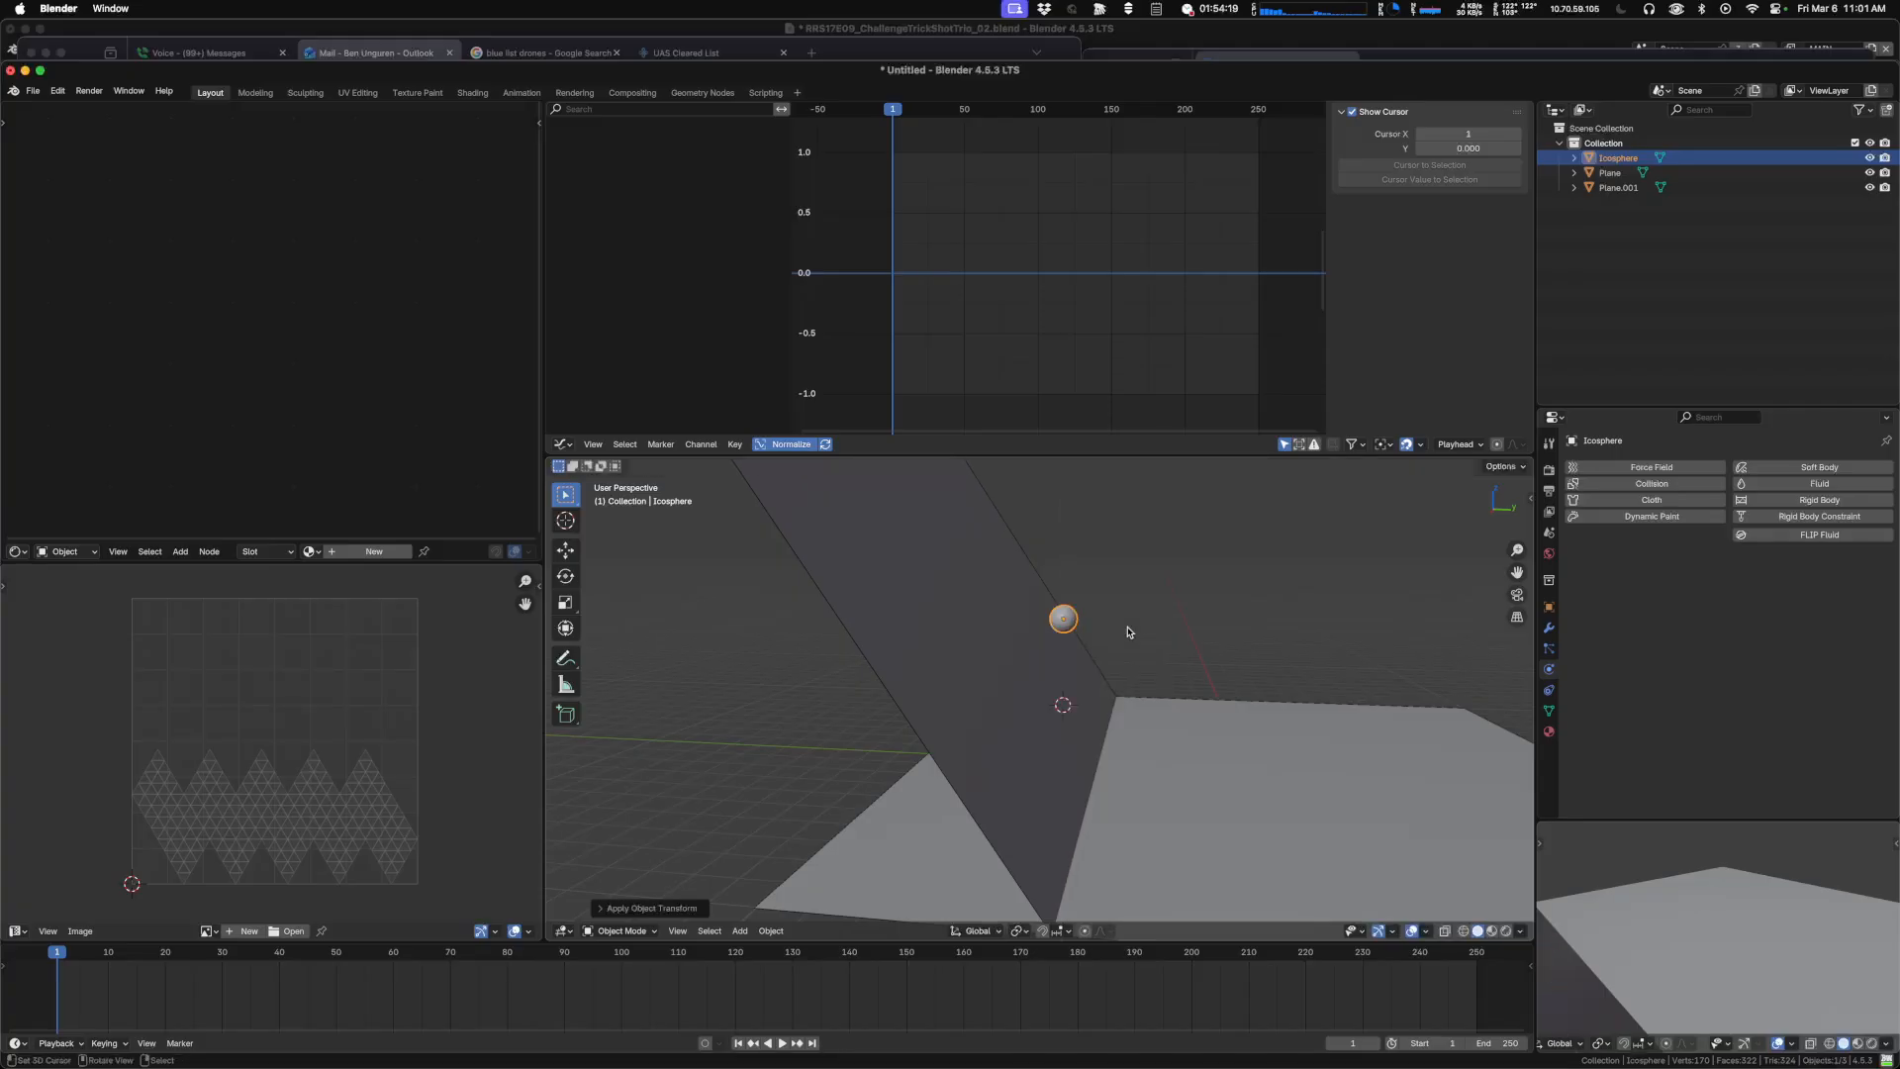
# Add an active rigid body with a Sphere collision shape to the ball and play the simulation.
pyautogui.click(1849, 500)
pyautogui.click(1733, 704)
pyautogui.click(1741, 740)
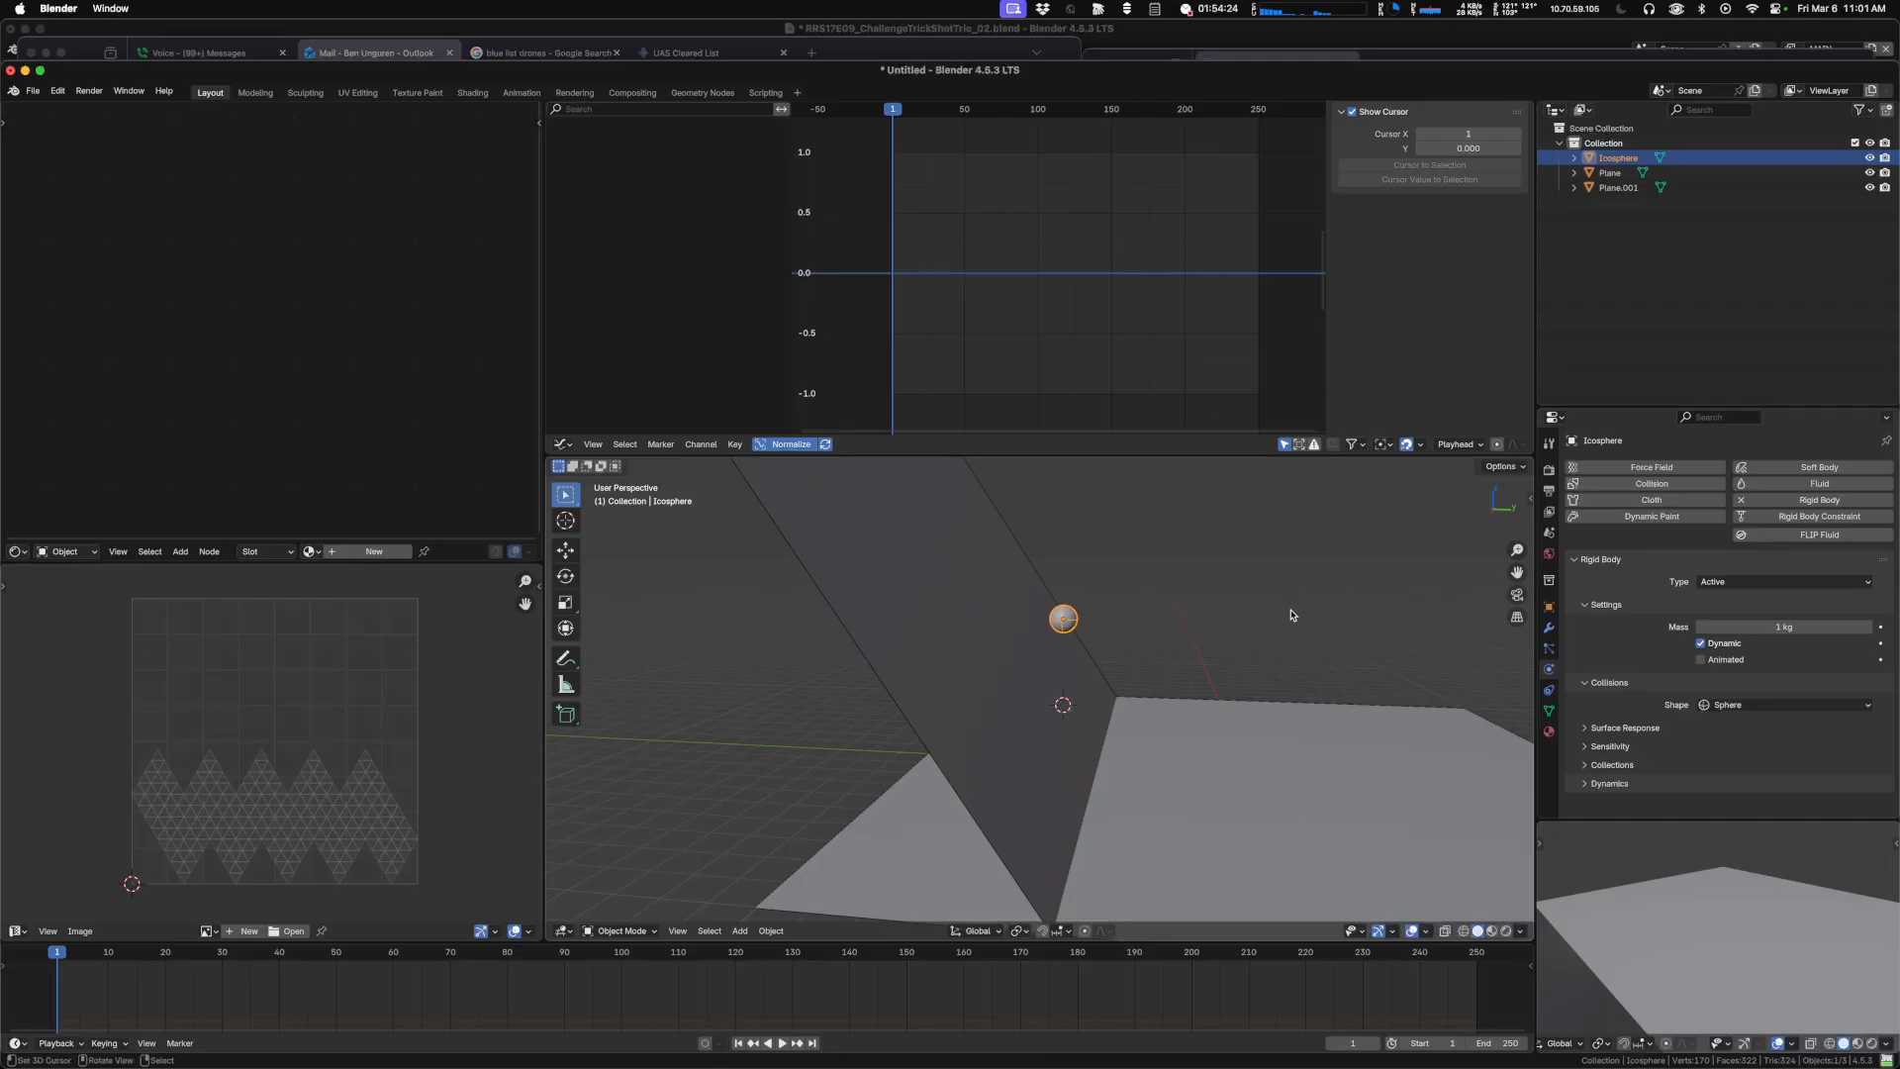
pyautogui.press('space')
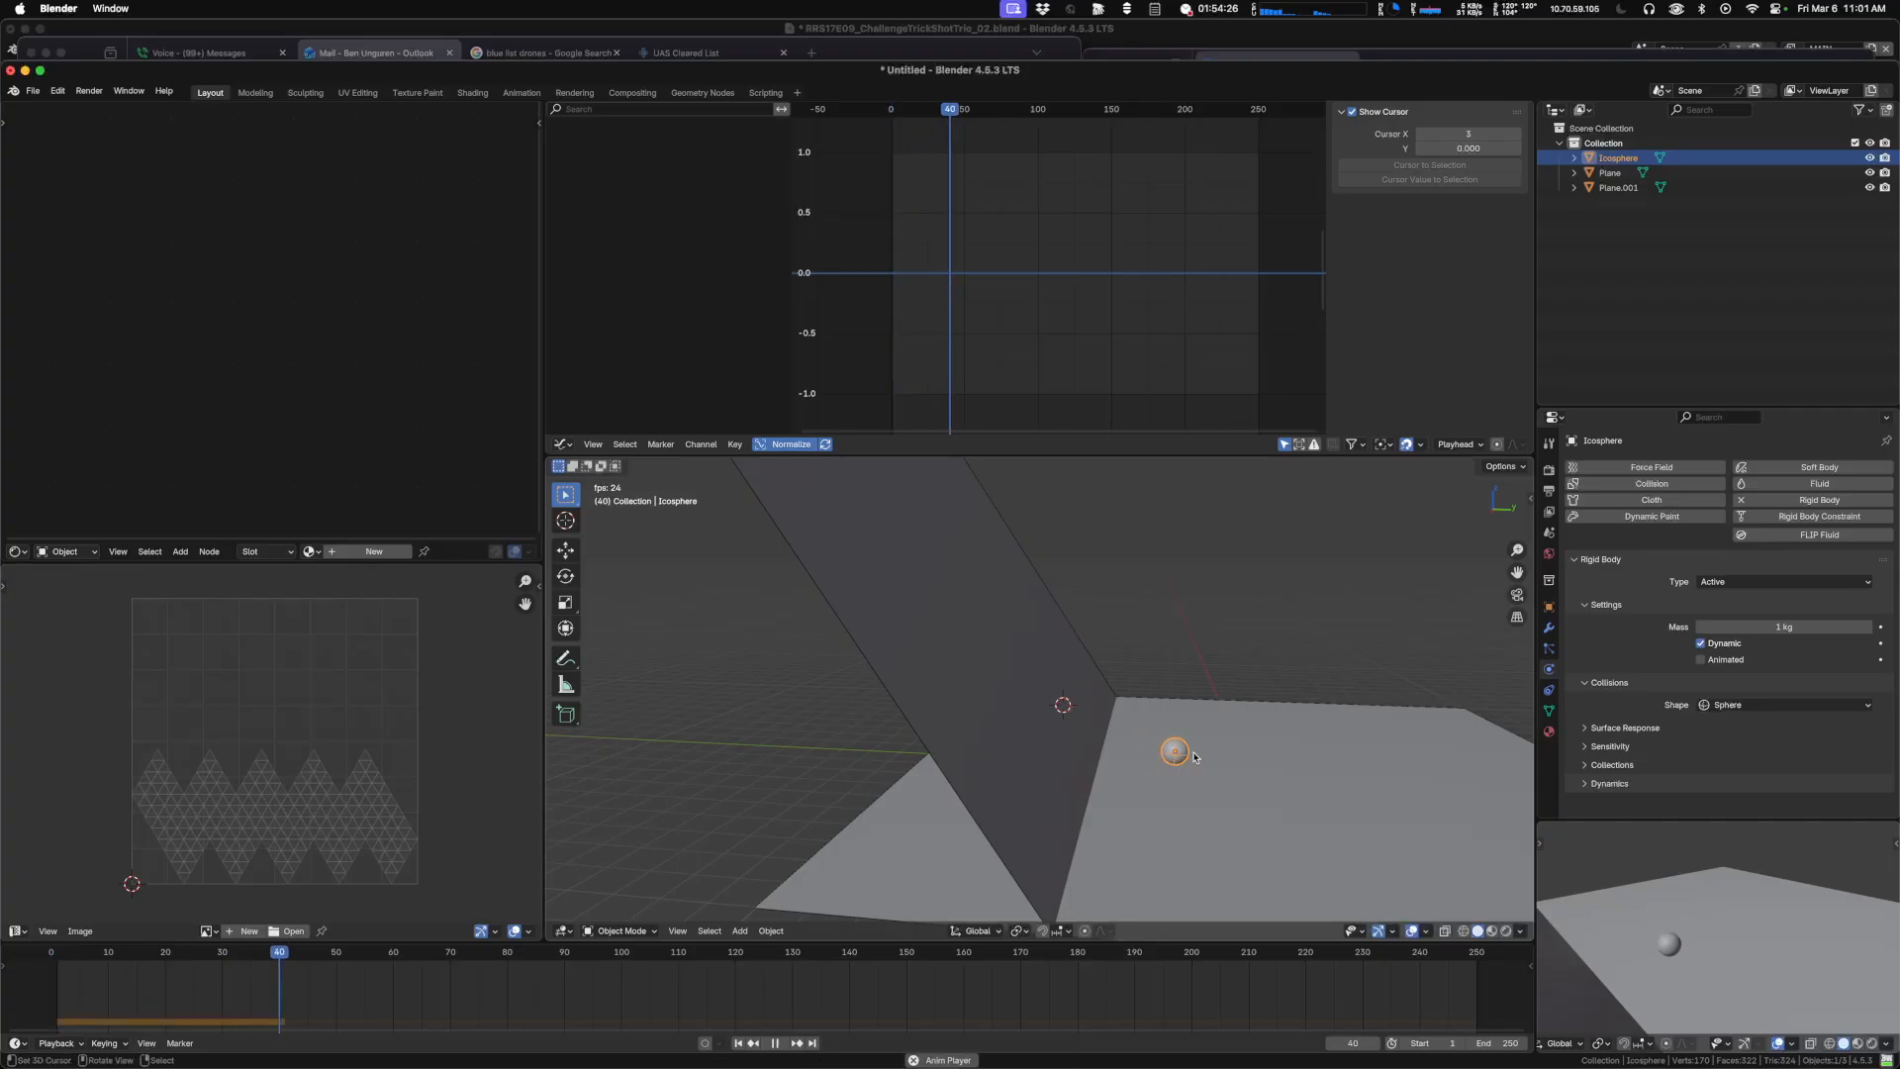
# Scale the ground plane up so the ball has more room to roll, apply its scale and stop playback.
pyautogui.click(1261, 746)
pyautogui.press('s')
pyautogui.click(1353, 839)
pyautogui.scroll(-4, 1319, 776)
pyautogui.press('s')
pyautogui.click(1244, 767)
pyautogui.hotkey('ctrl', 'a')
pyautogui.press('s')
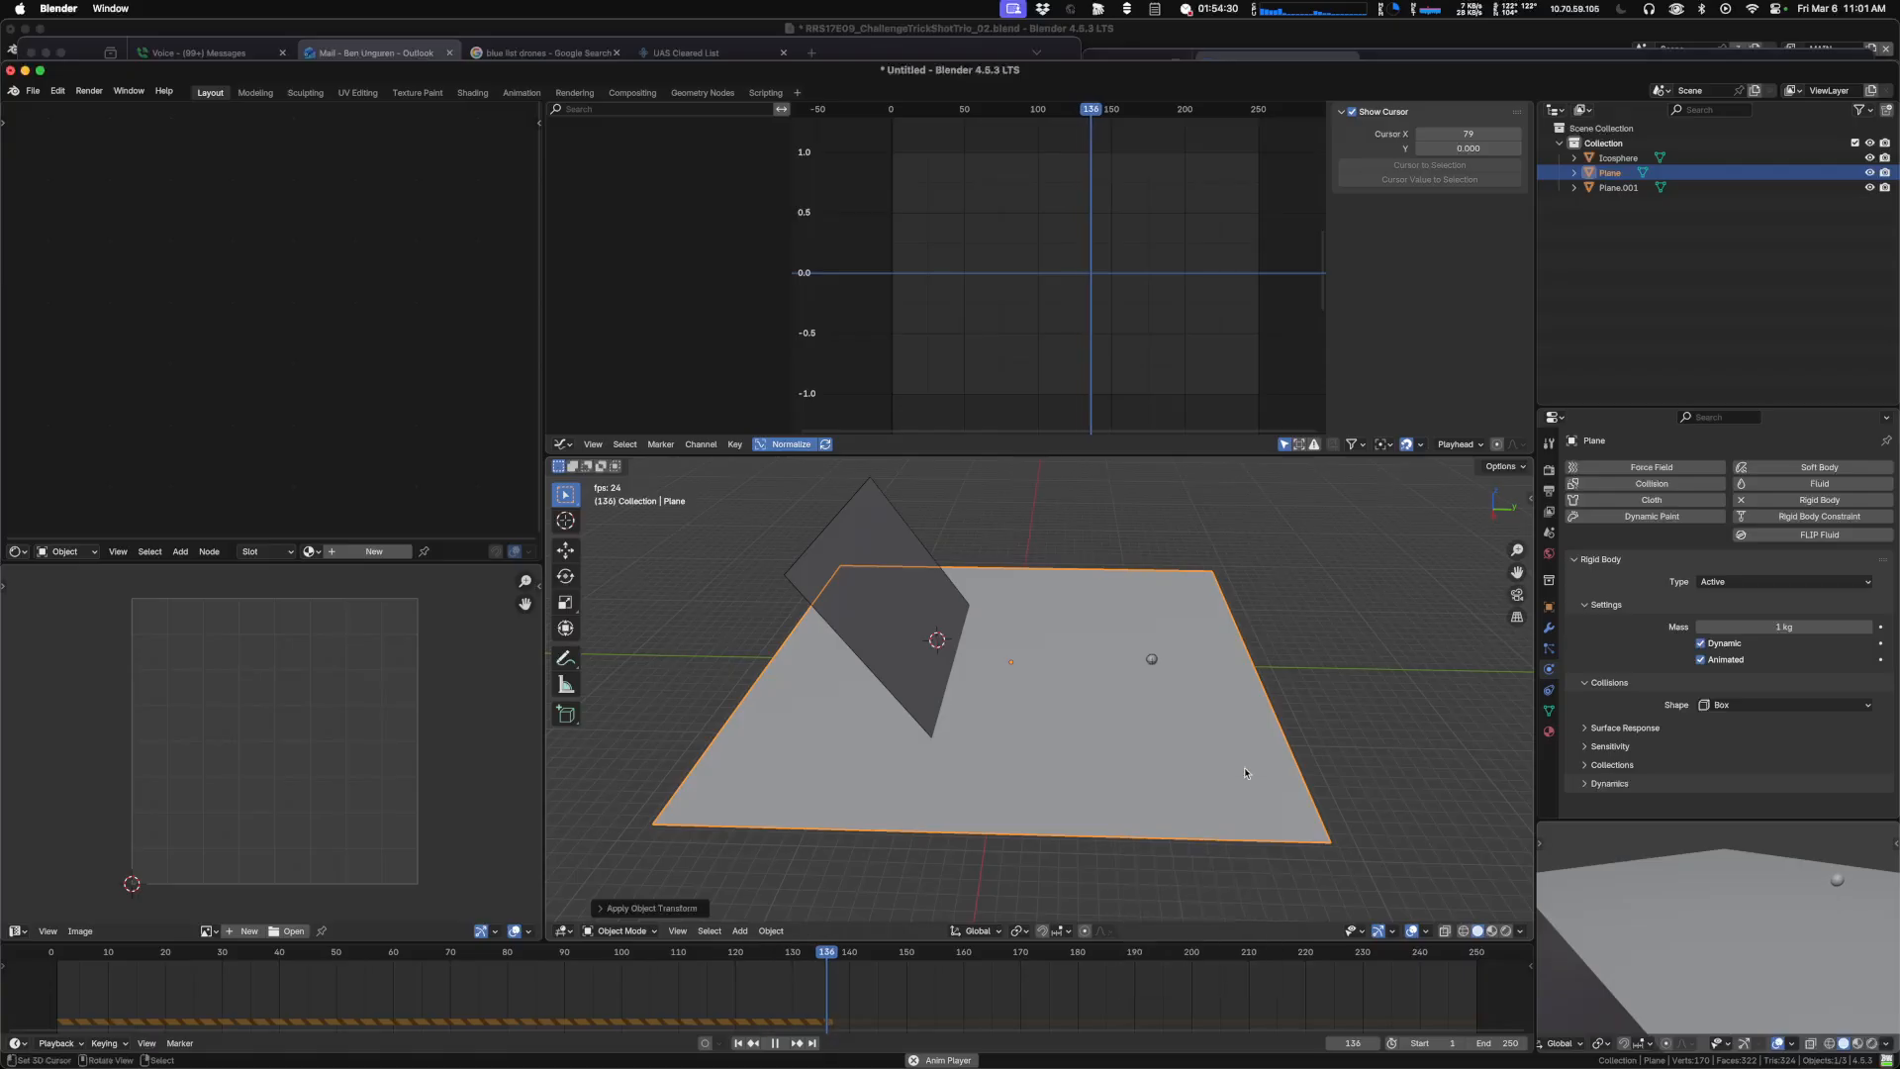
pyautogui.press('Escape')
# Move the ball slightly up along the ramp in the right side view, test the simulation and return to frame 1.
pyautogui.press('KP_1')
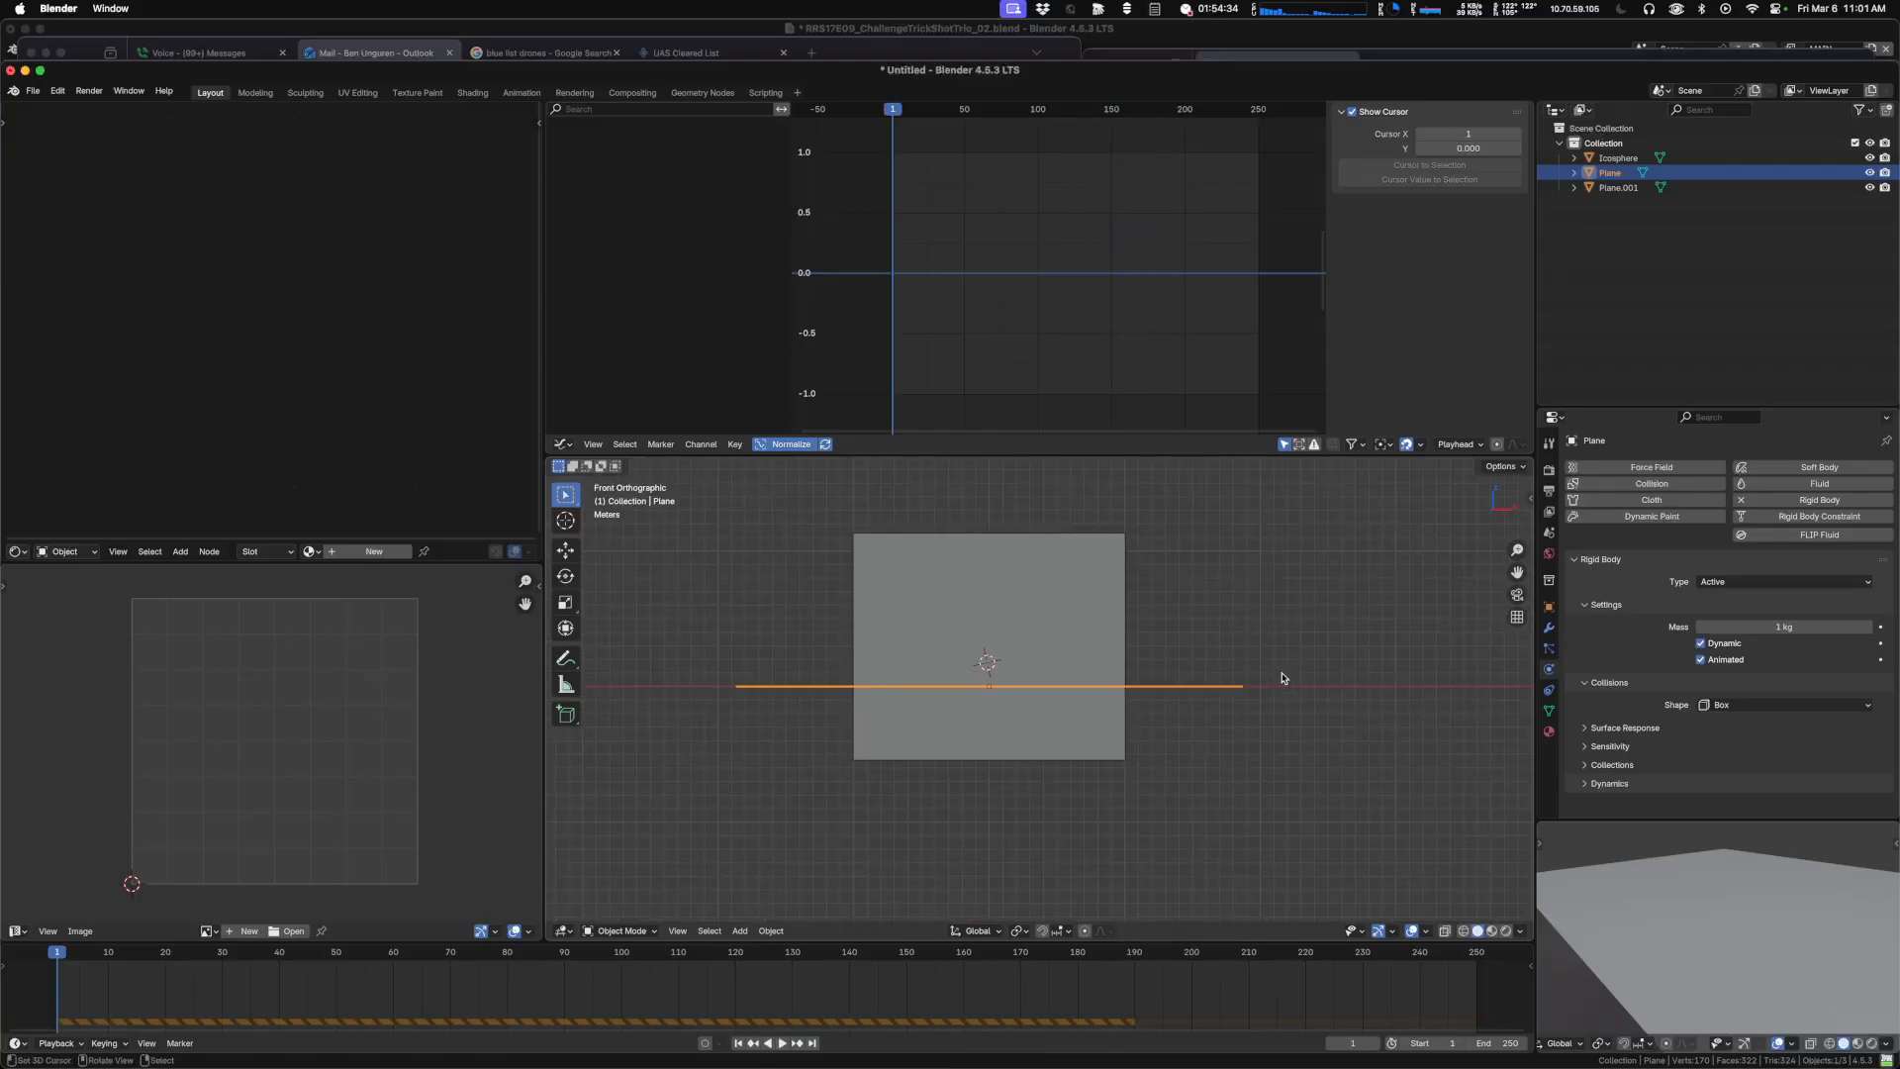
pyautogui.press('KP_3')
pyautogui.click(930, 626)
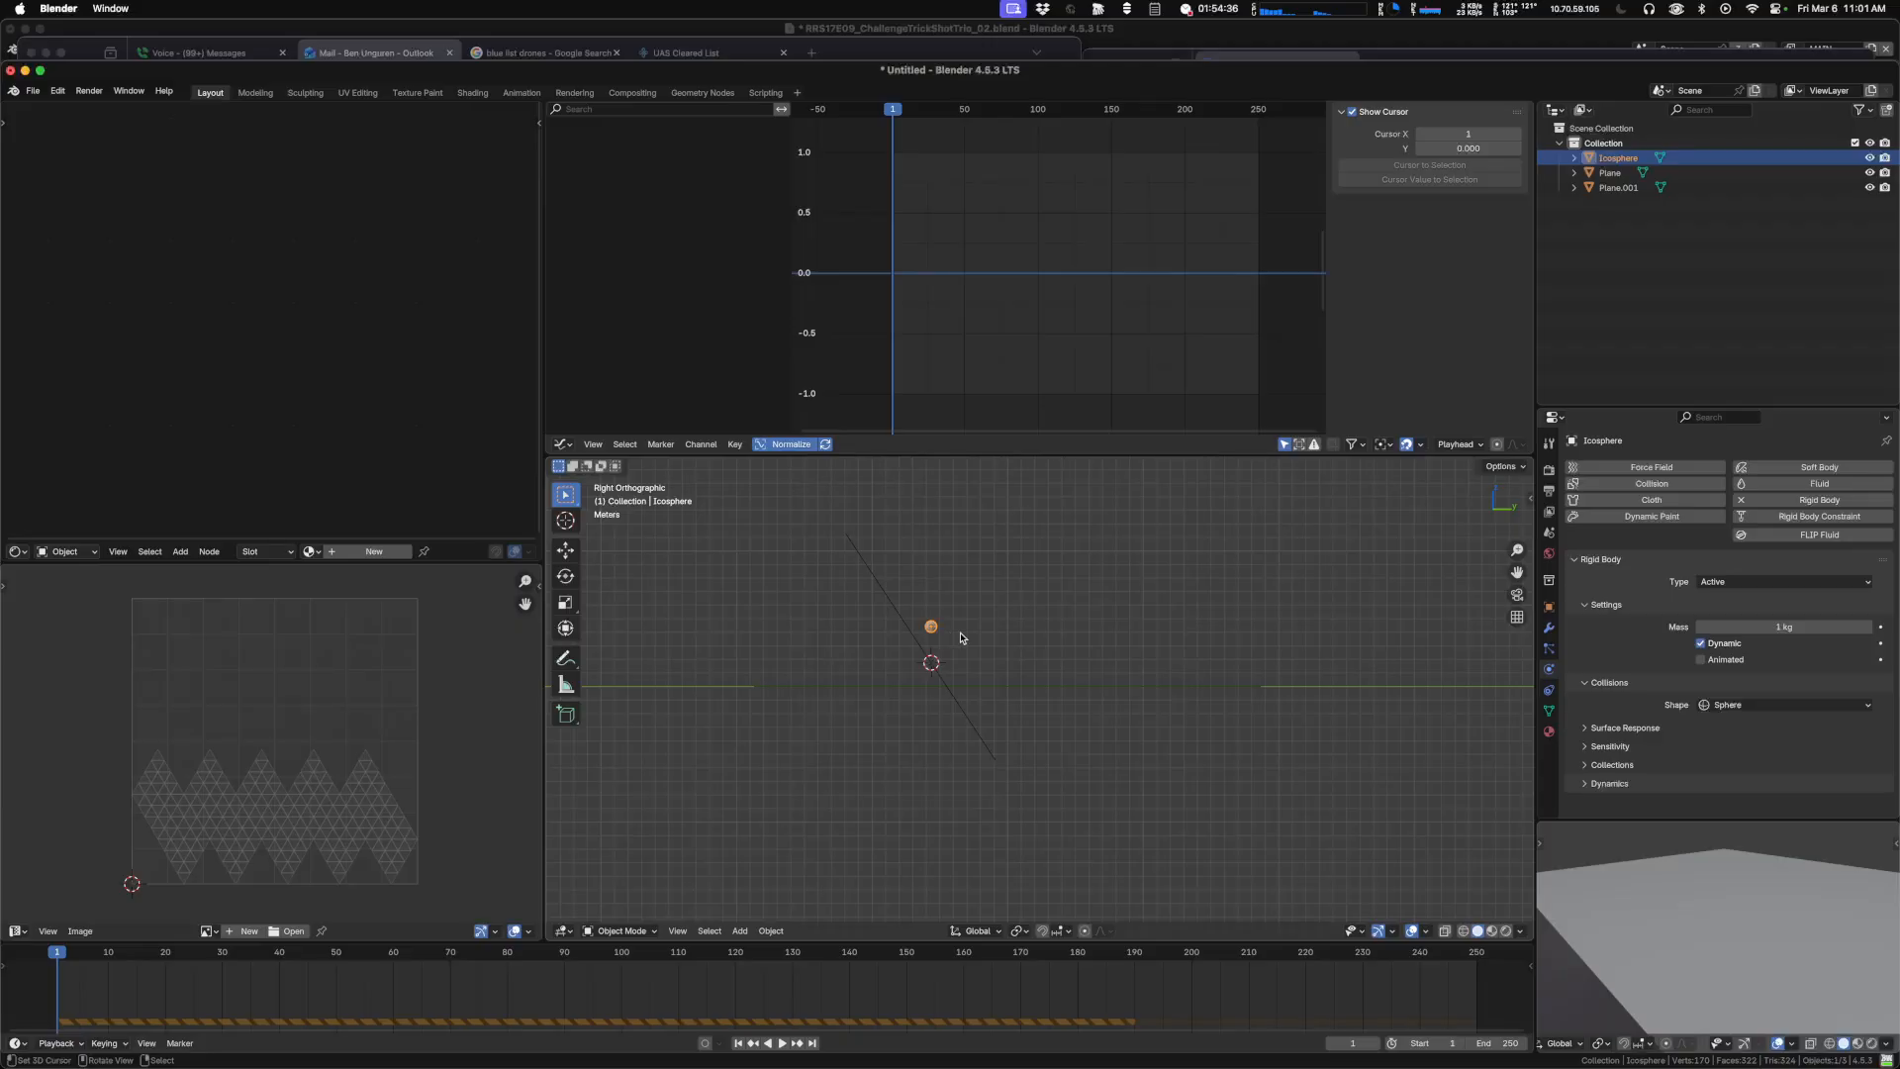
pyautogui.press('g')
pyautogui.click(945, 623)
pyautogui.moveTo(945, 623); pyautogui.dragTo(958, 671, button='middle')
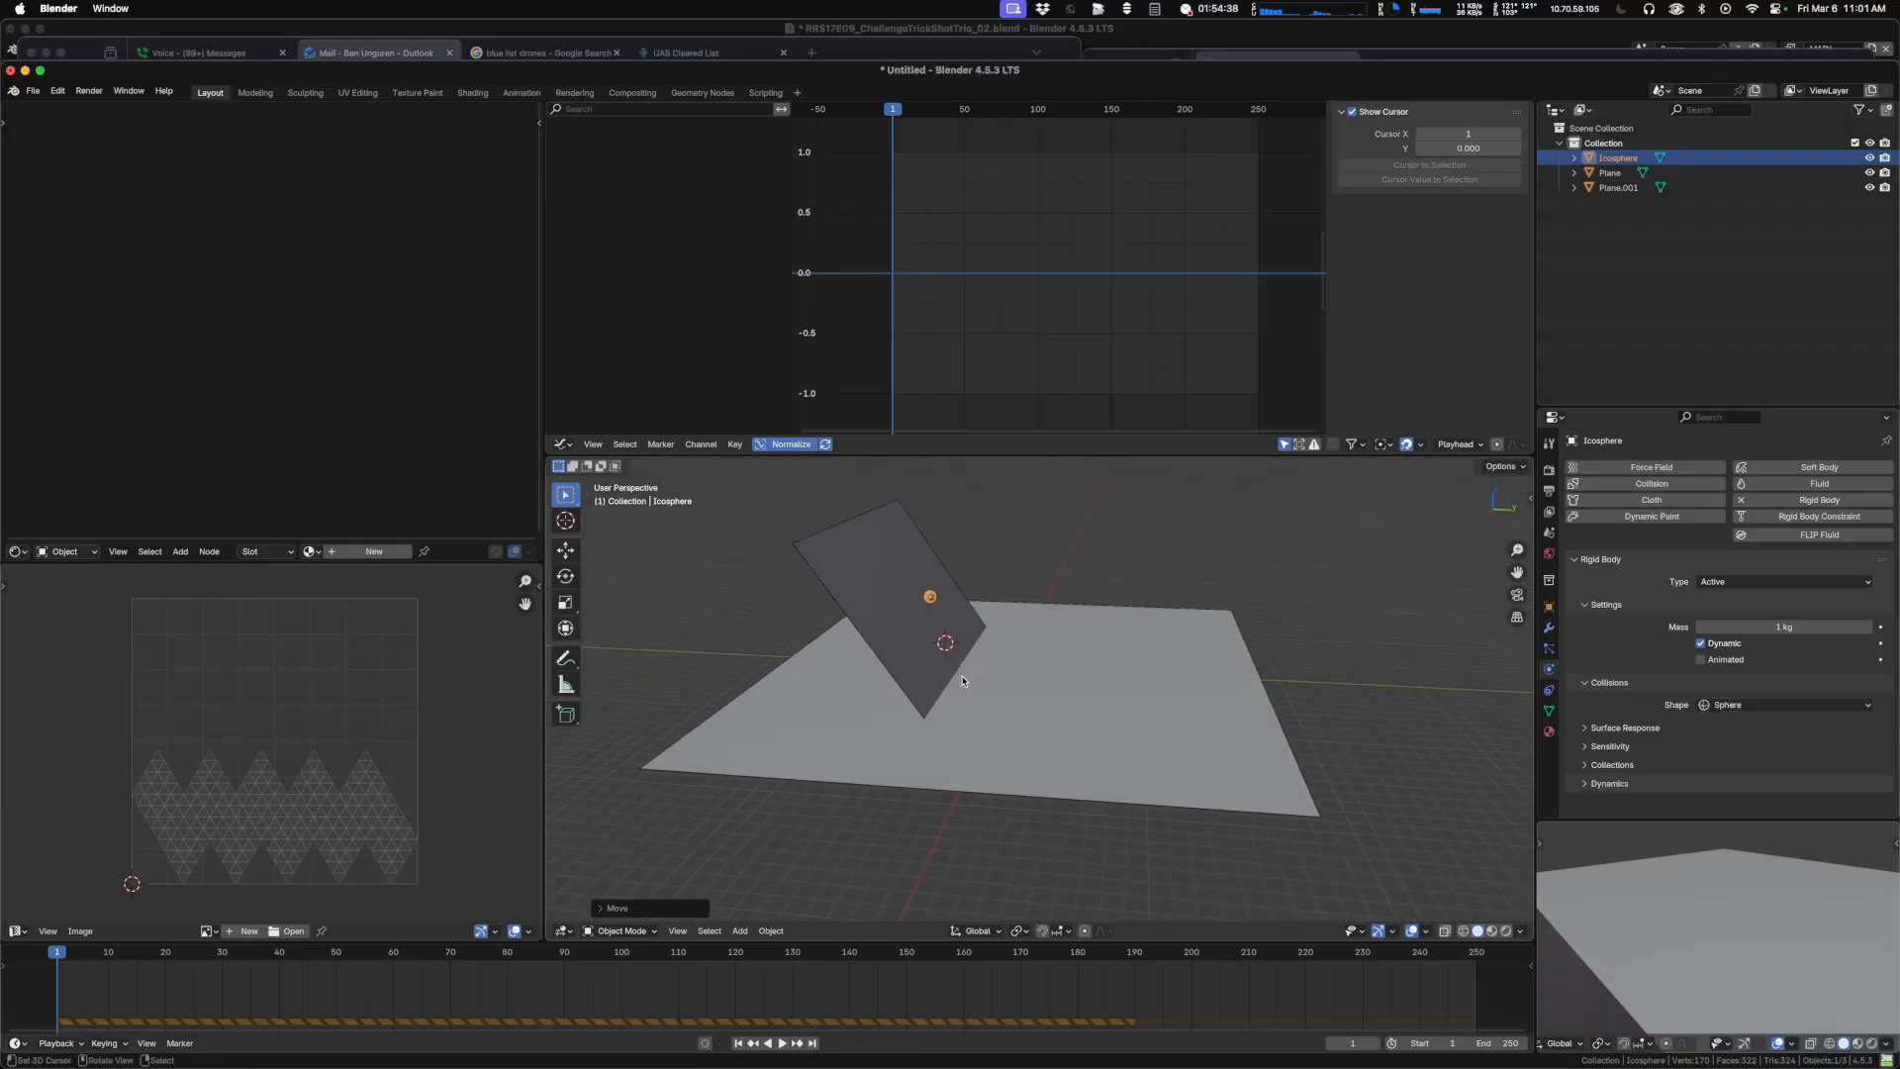
pyautogui.press('space')
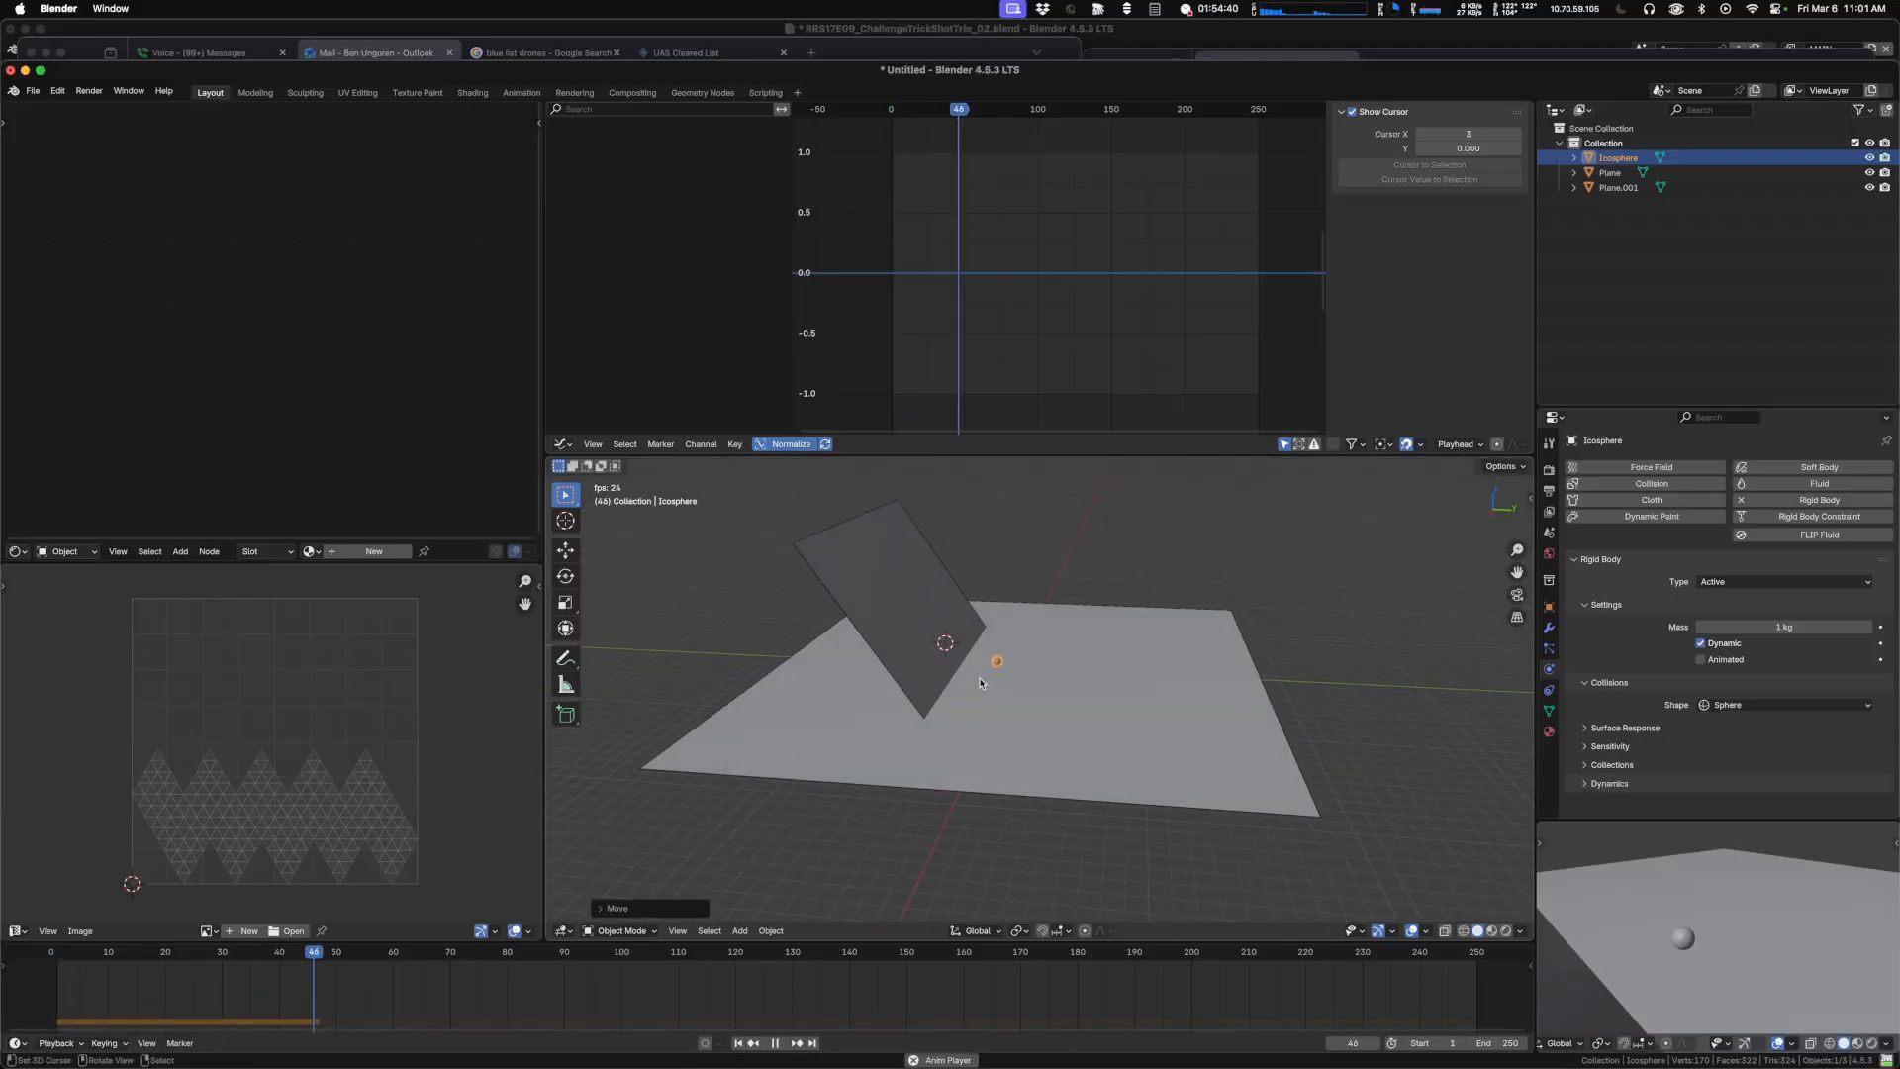
pyautogui.press('Escape')
pyautogui.press('space')
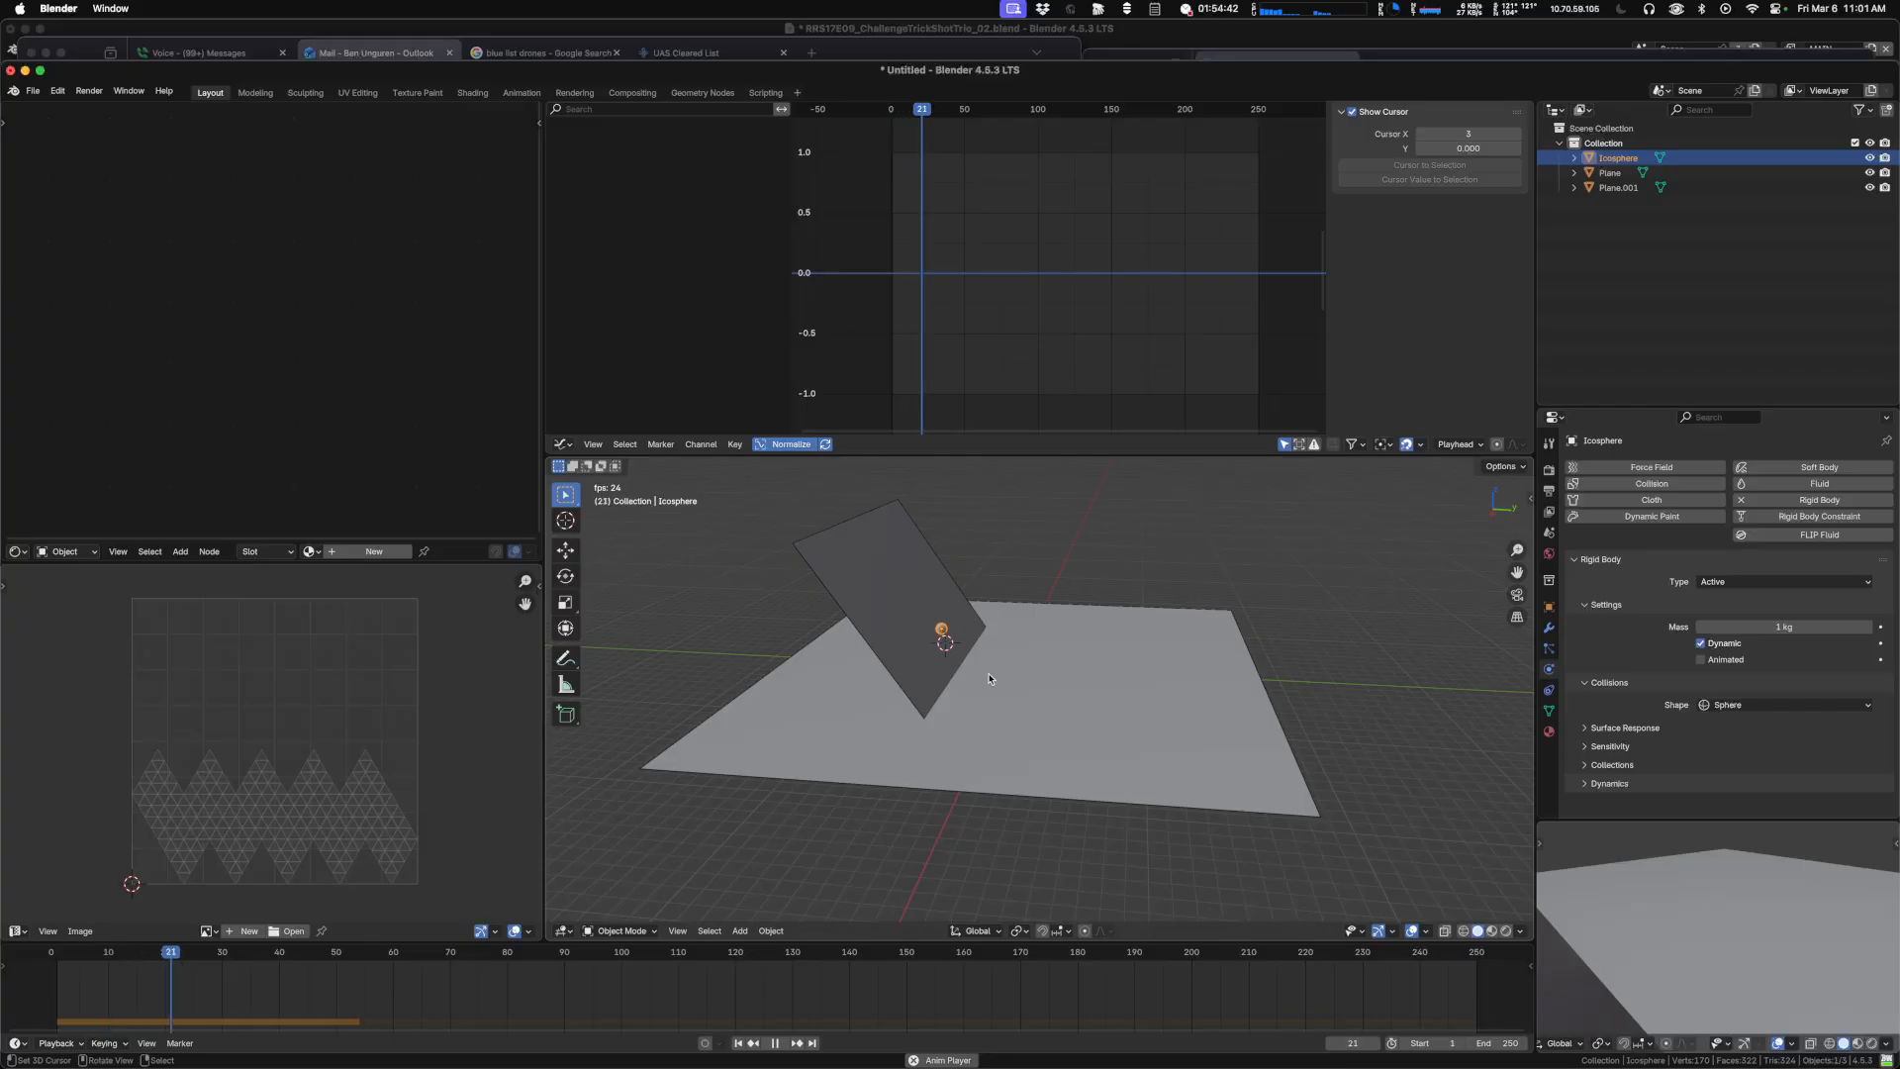
pyautogui.press('space')
pyautogui.hotkey('shift', 'Left')
# Raise the ball along the Z axis higher above the ramp and play the simulation to test its roll.
pyautogui.press('KP_7')
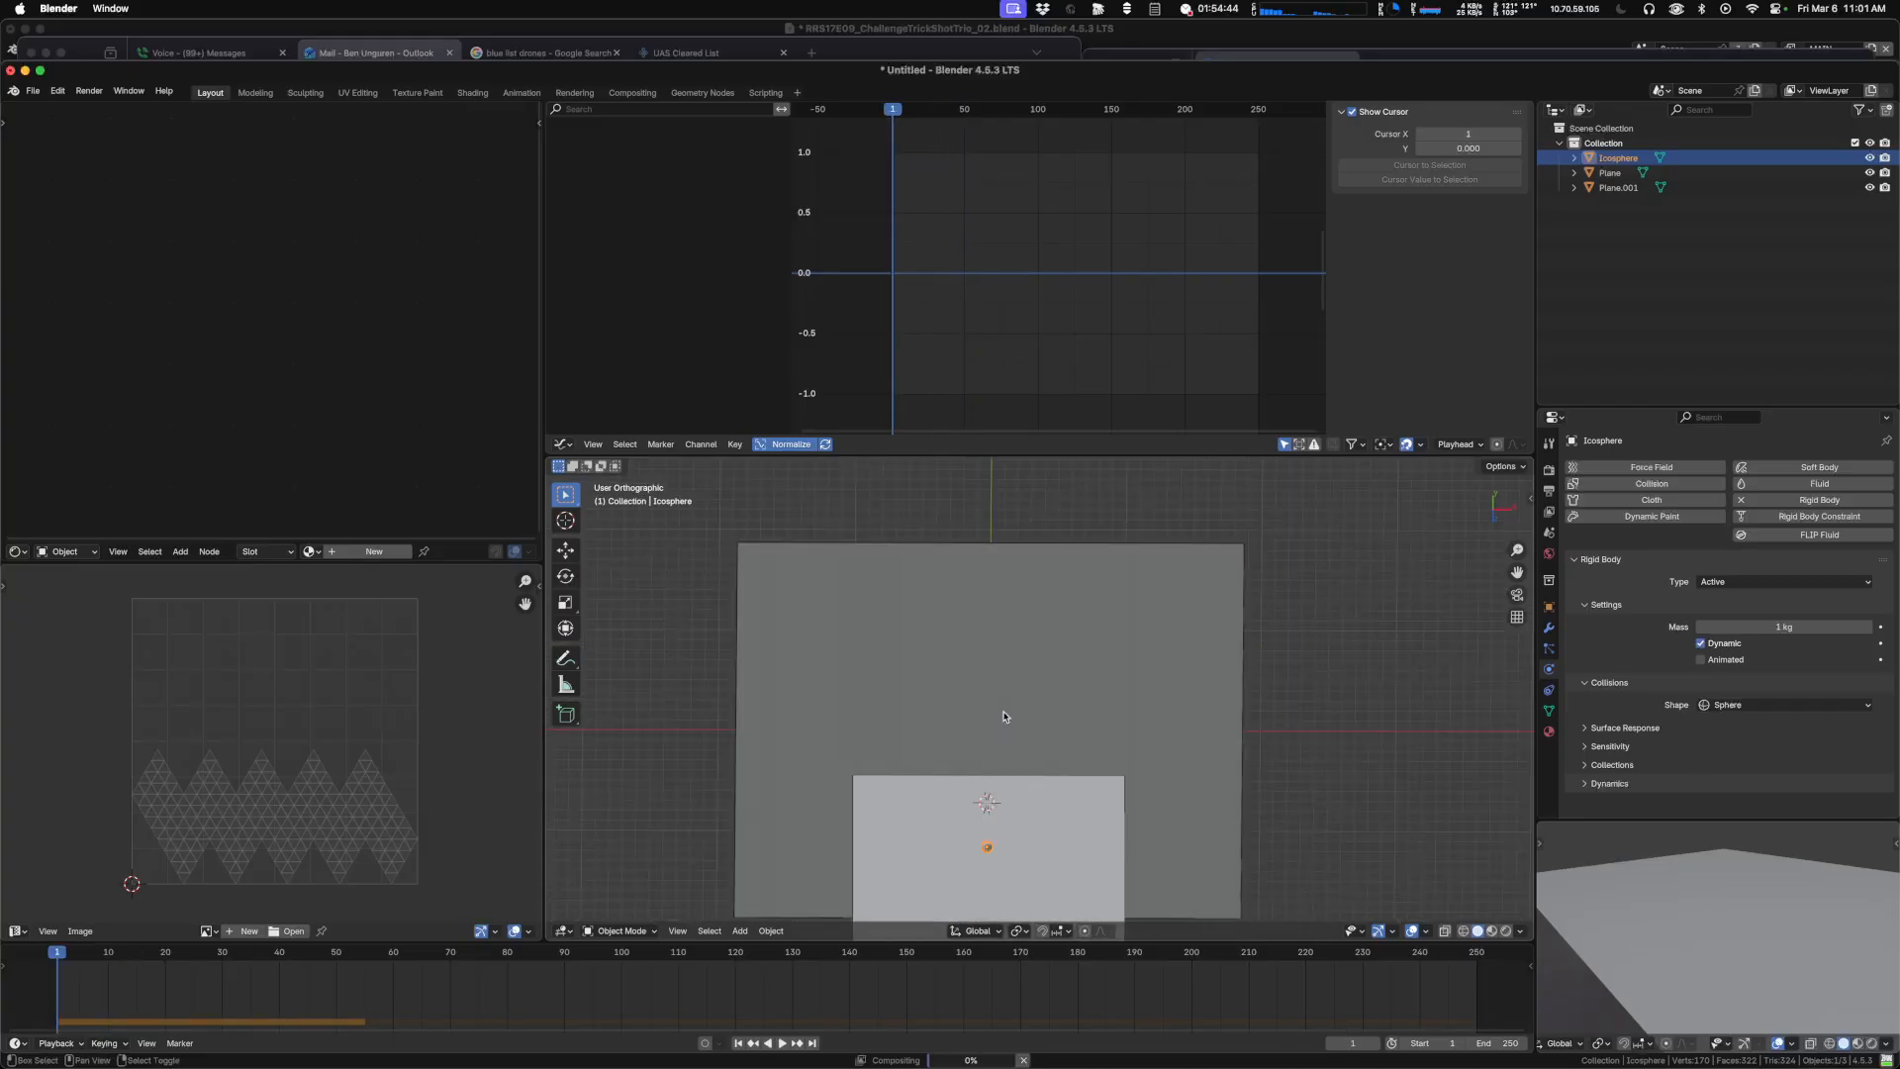
pyautogui.keyDown('alt'); pyautogui.moveTo(992, 805); pyautogui.dragTo(975, 709); pyautogui.keyUp('alt')
pyautogui.press('KP_5')
pyautogui.press('g')
pyautogui.press('z')
pyautogui.click(966, 658)
pyautogui.press('space')
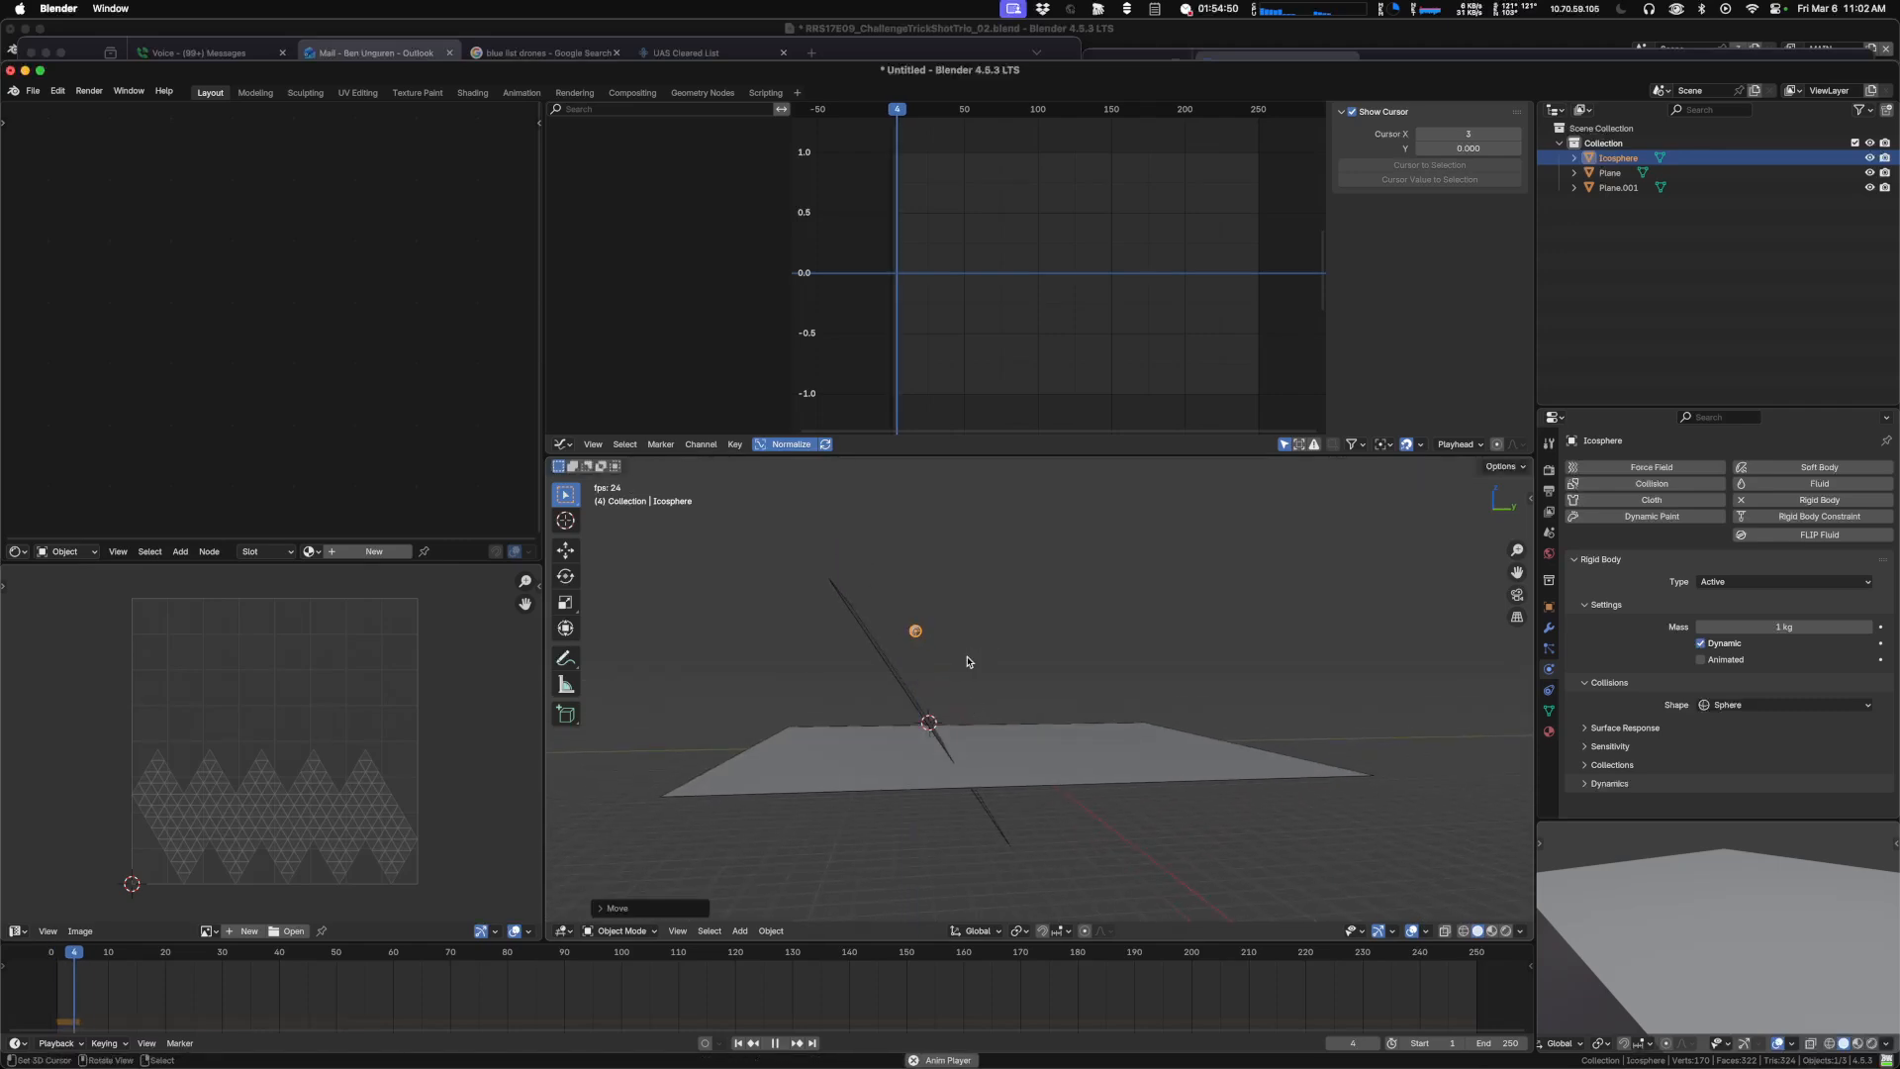
pyautogui.keyDown('alt'); pyautogui.moveTo(966, 661); pyautogui.dragTo(1279, 714); pyautogui.keyUp('alt')
pyautogui.press('Escape')
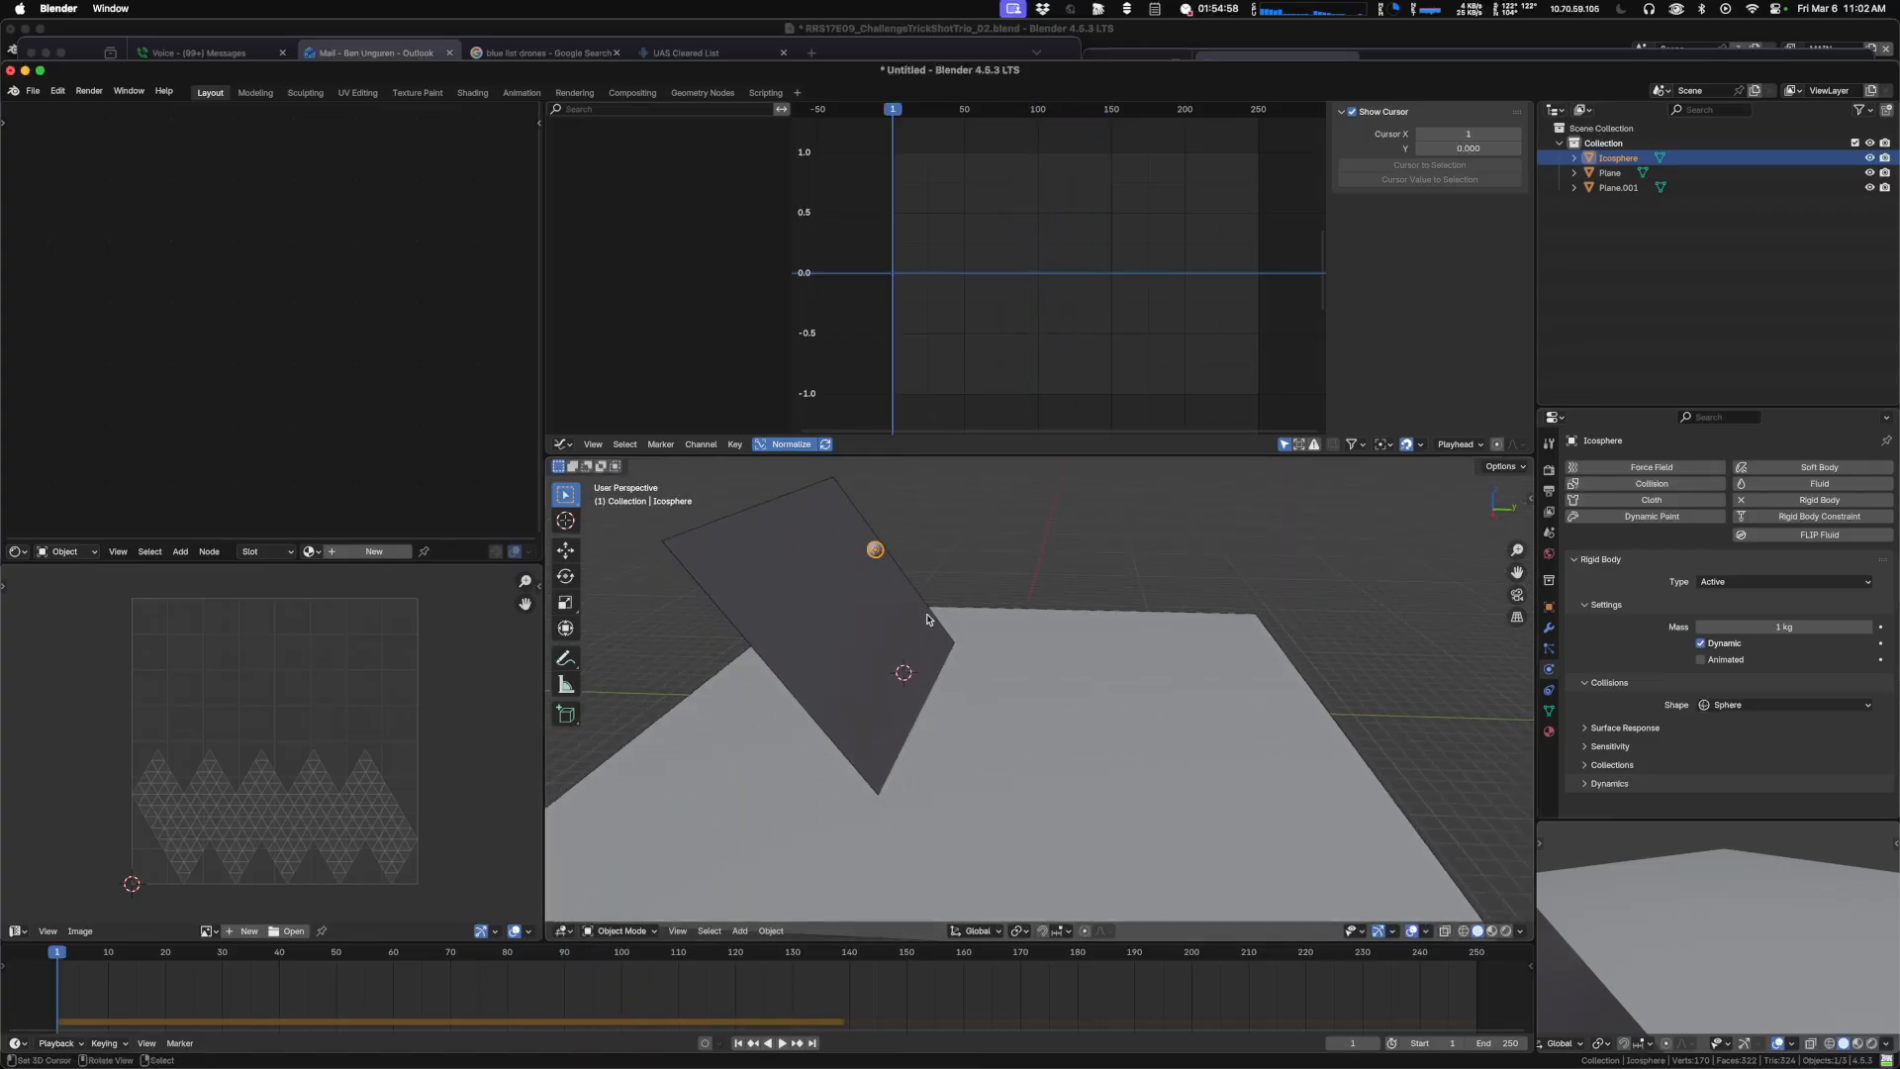
# Examine the rigid body Surface Response settings of the ball and the ground plane.
pyautogui.click(1620, 728)
pyautogui.scroll(-1, 1774, 761)
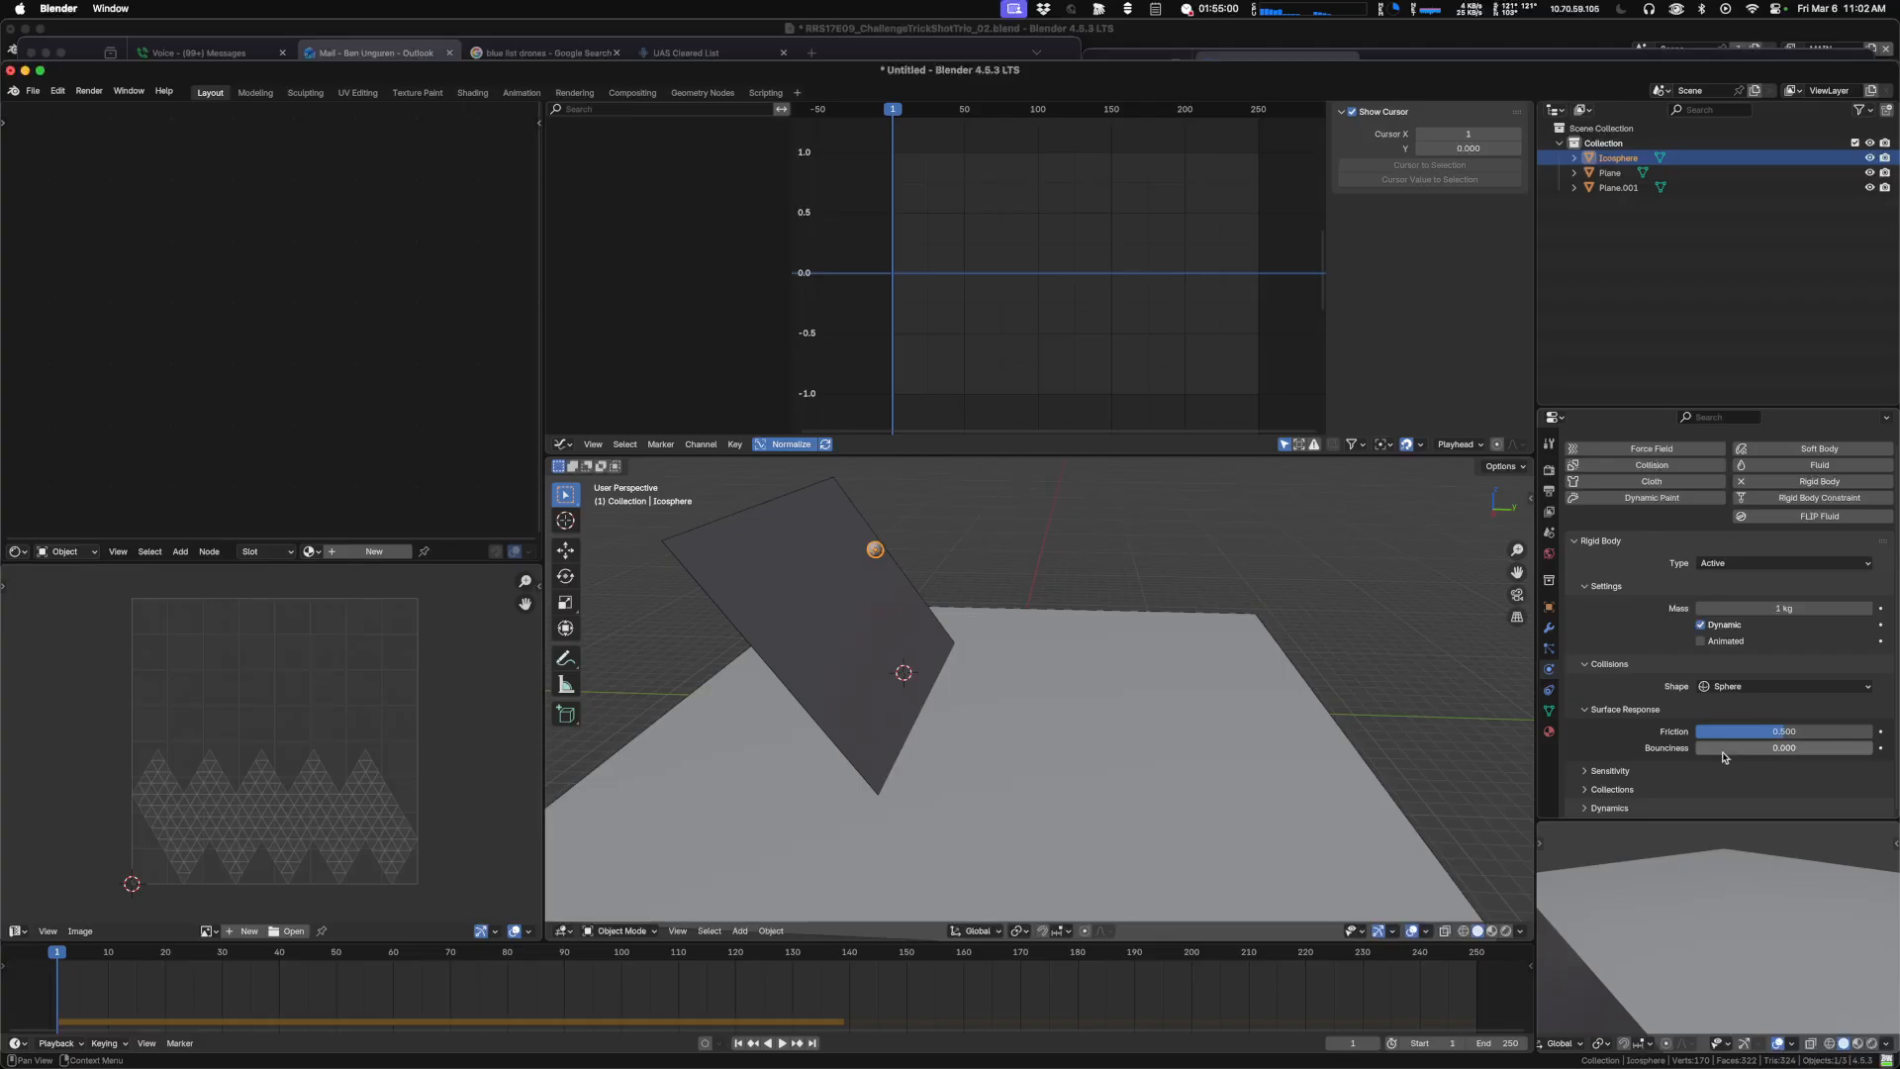
pyautogui.click(1055, 732)
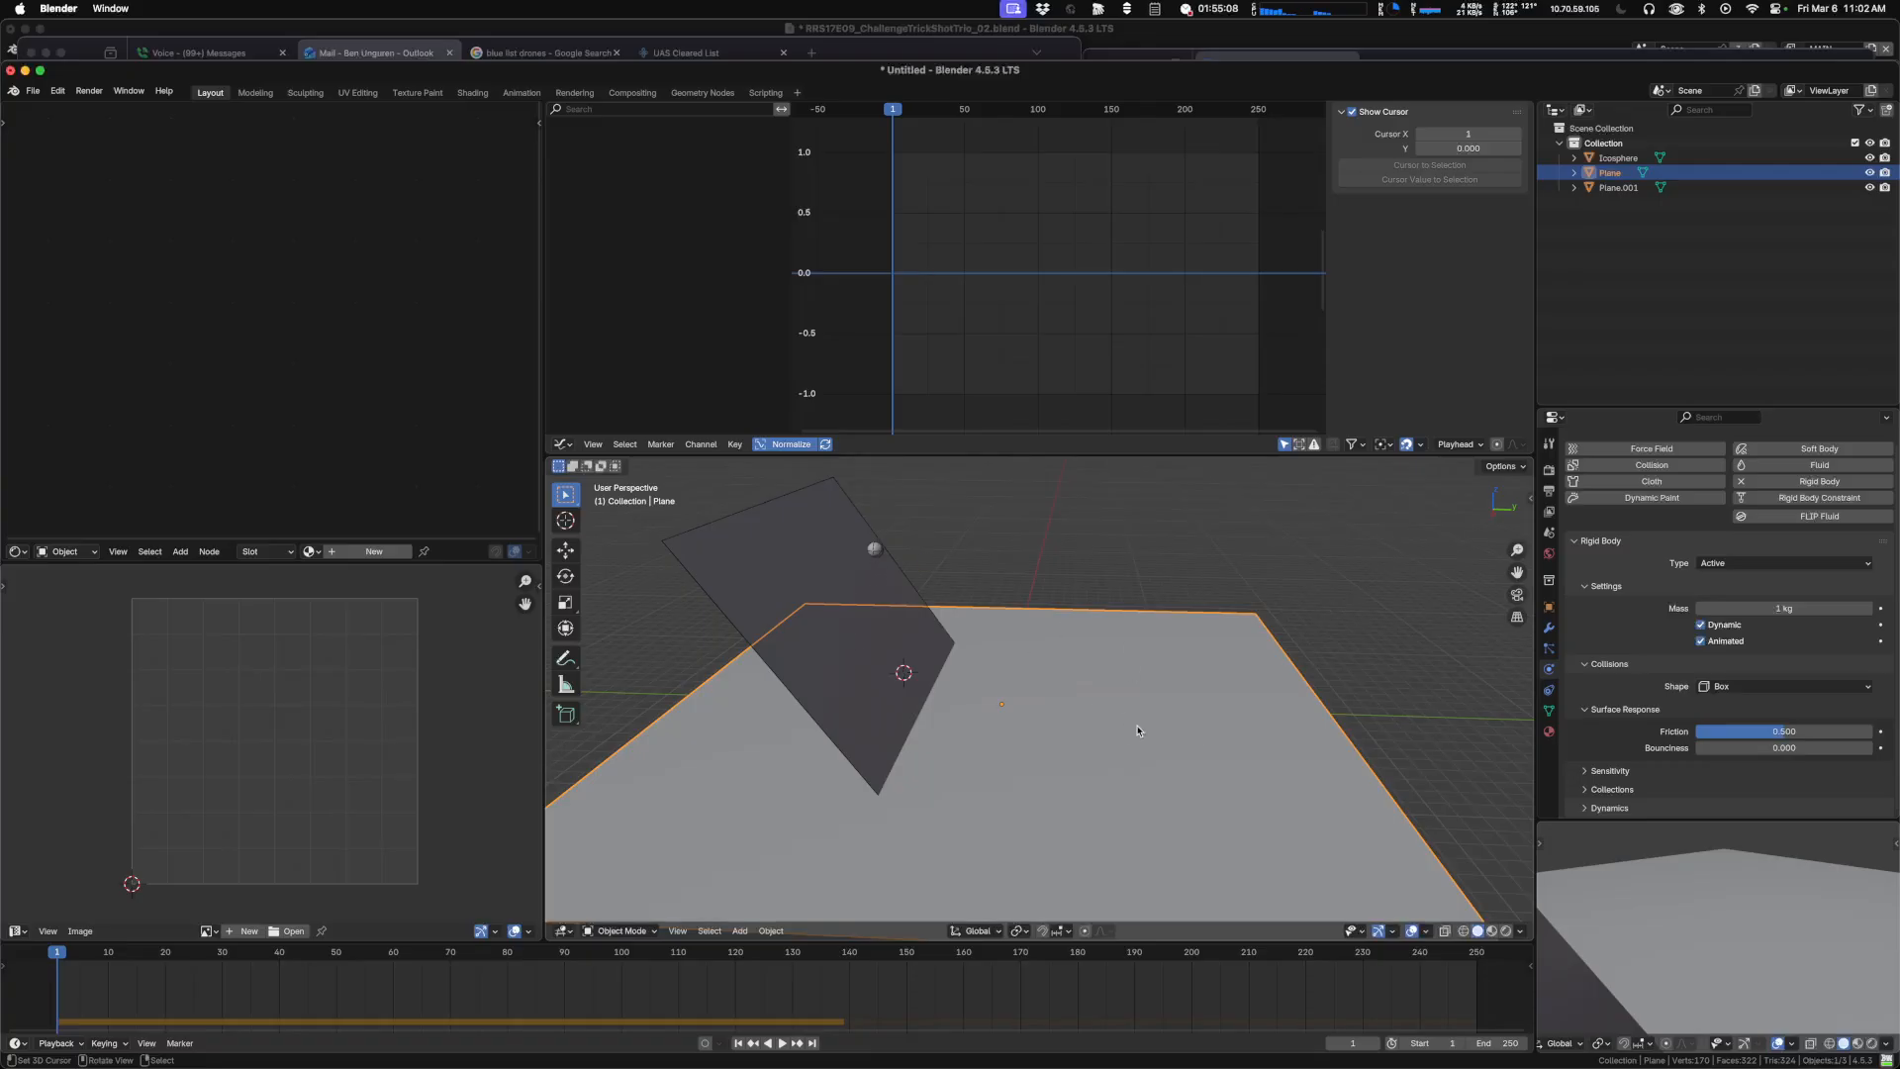
pyautogui.click(876, 549)
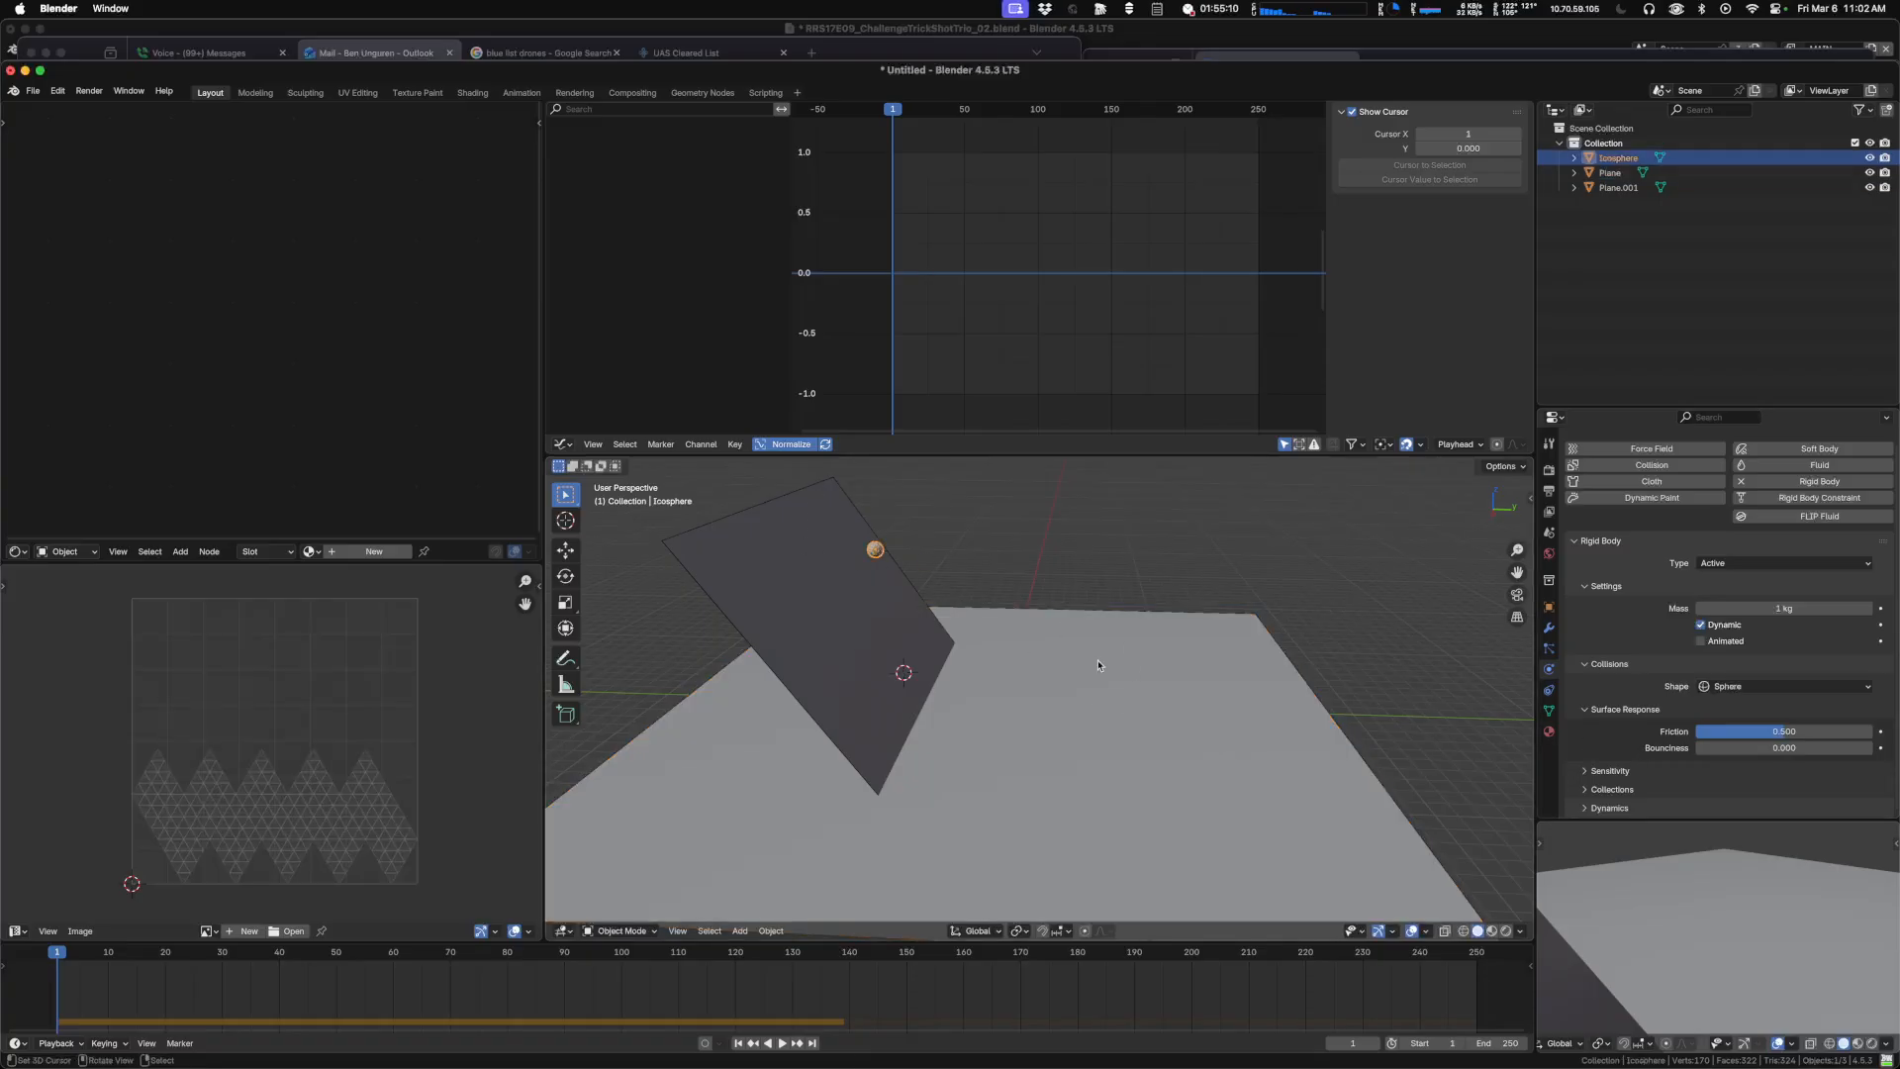
pyautogui.moveTo(1012, 729); pyautogui.dragTo(999, 670, button='middle')
# Advance the simulation to frame 36, near the ramp's lower edge, and keyframe the ball's translation and rotation damping there.
pyautogui.press('space')
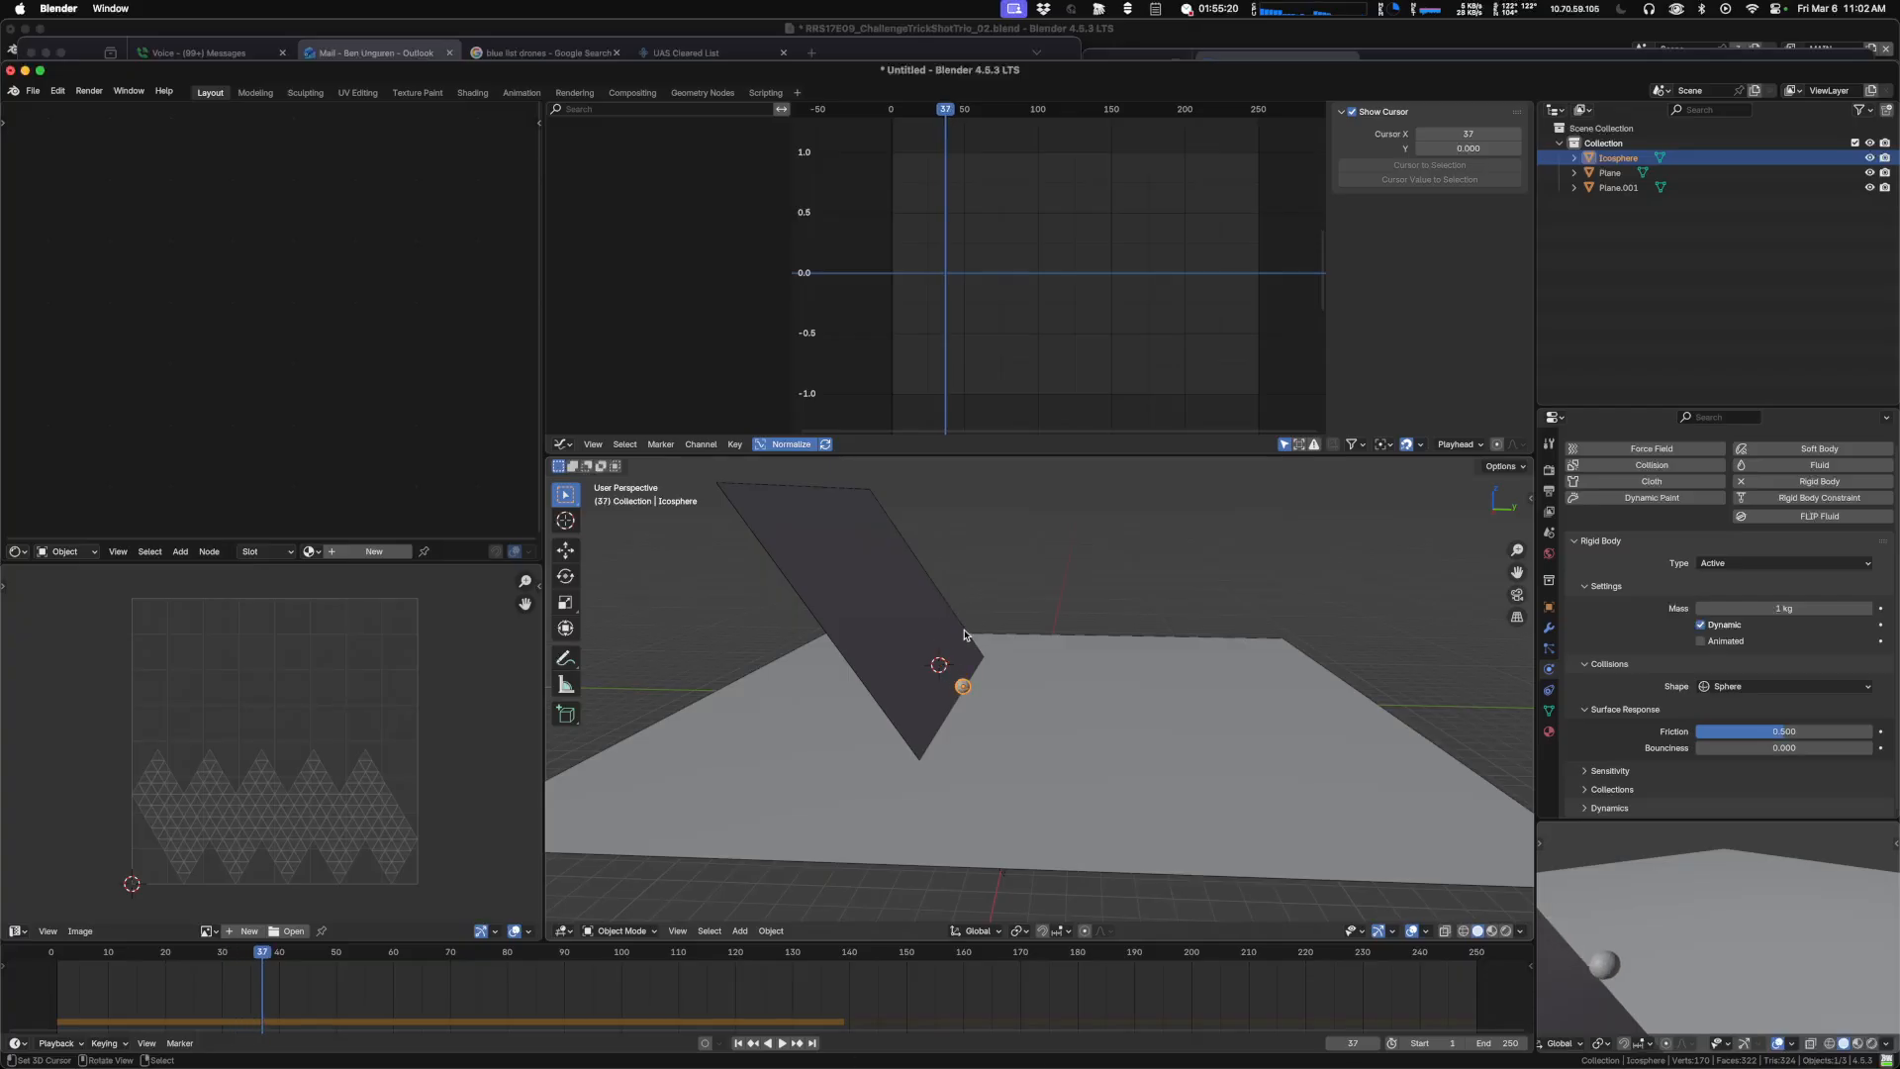
pyautogui.press('Left')
pyautogui.scroll(4, 968, 722)
pyautogui.keyDown('shift'); pyautogui.moveTo(969, 721); pyautogui.dragTo(1092, 631, button='middle'); pyautogui.keyUp('shift')
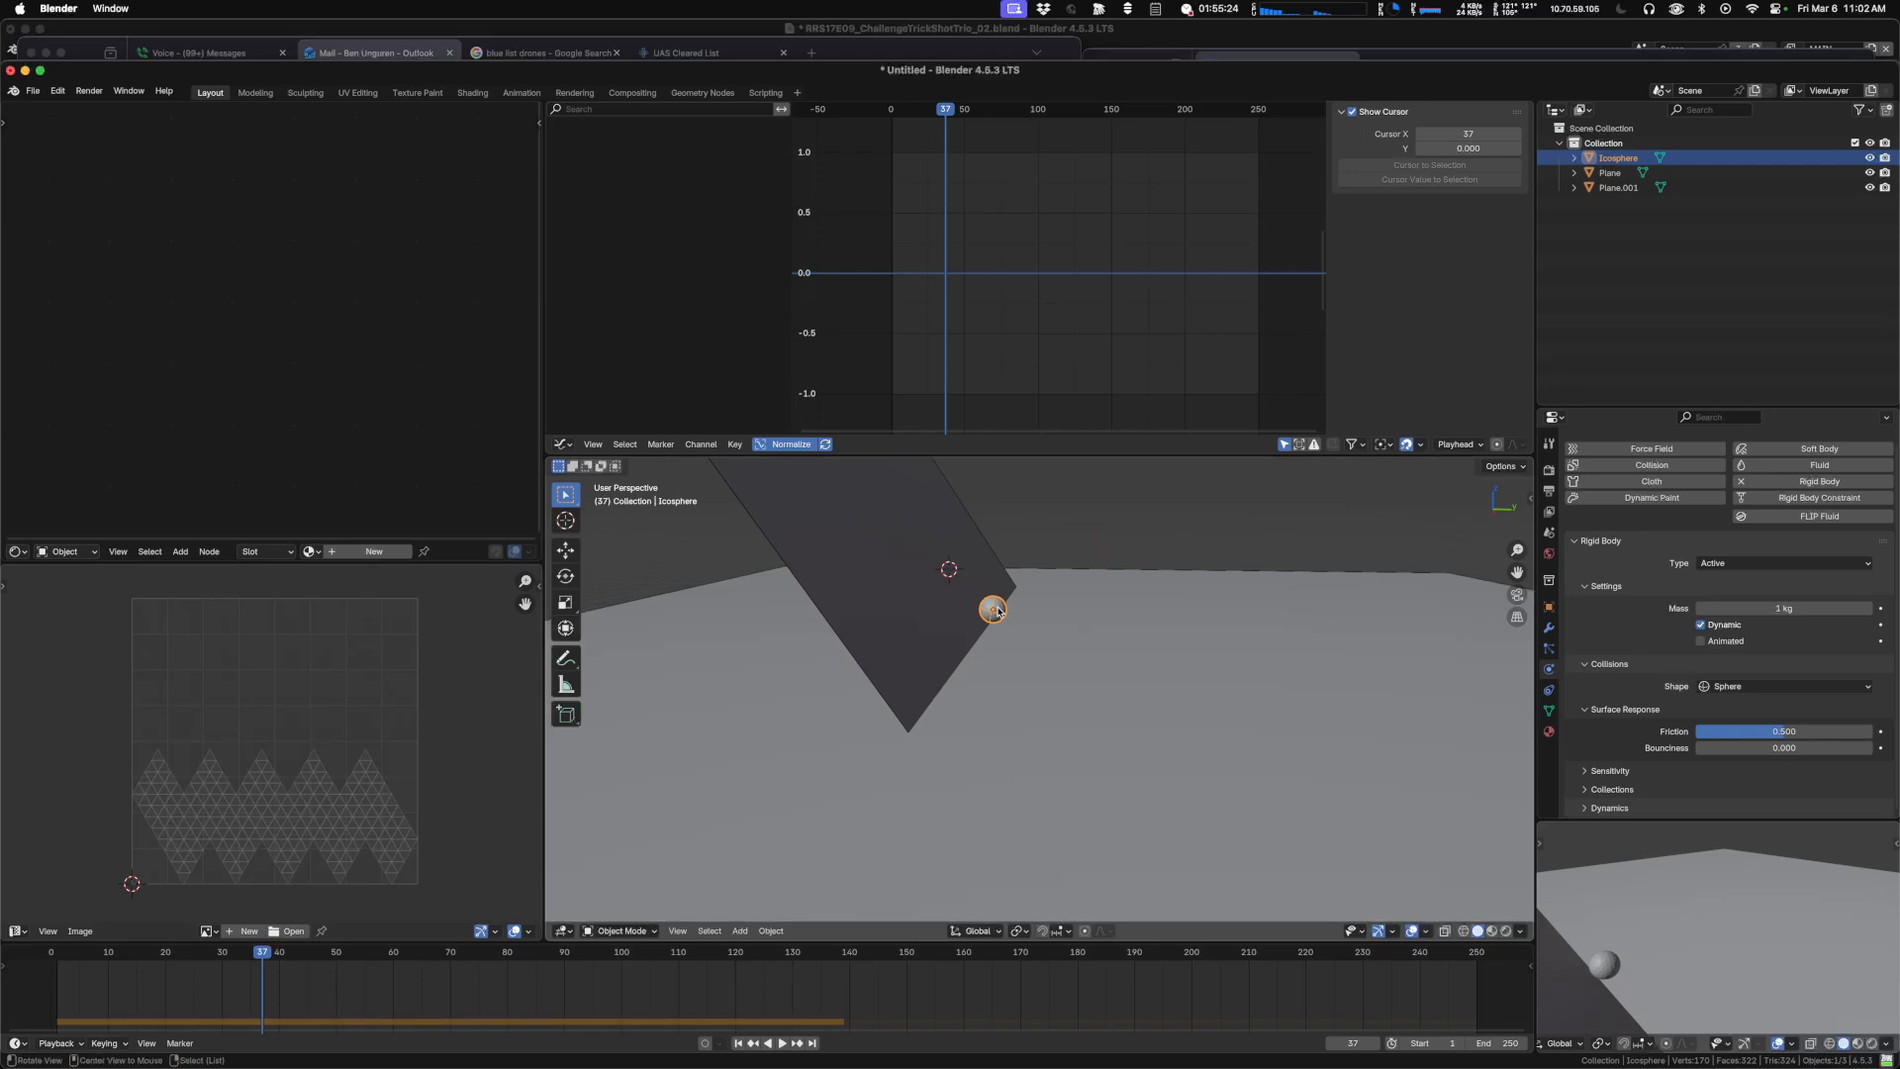
pyautogui.press('Left')
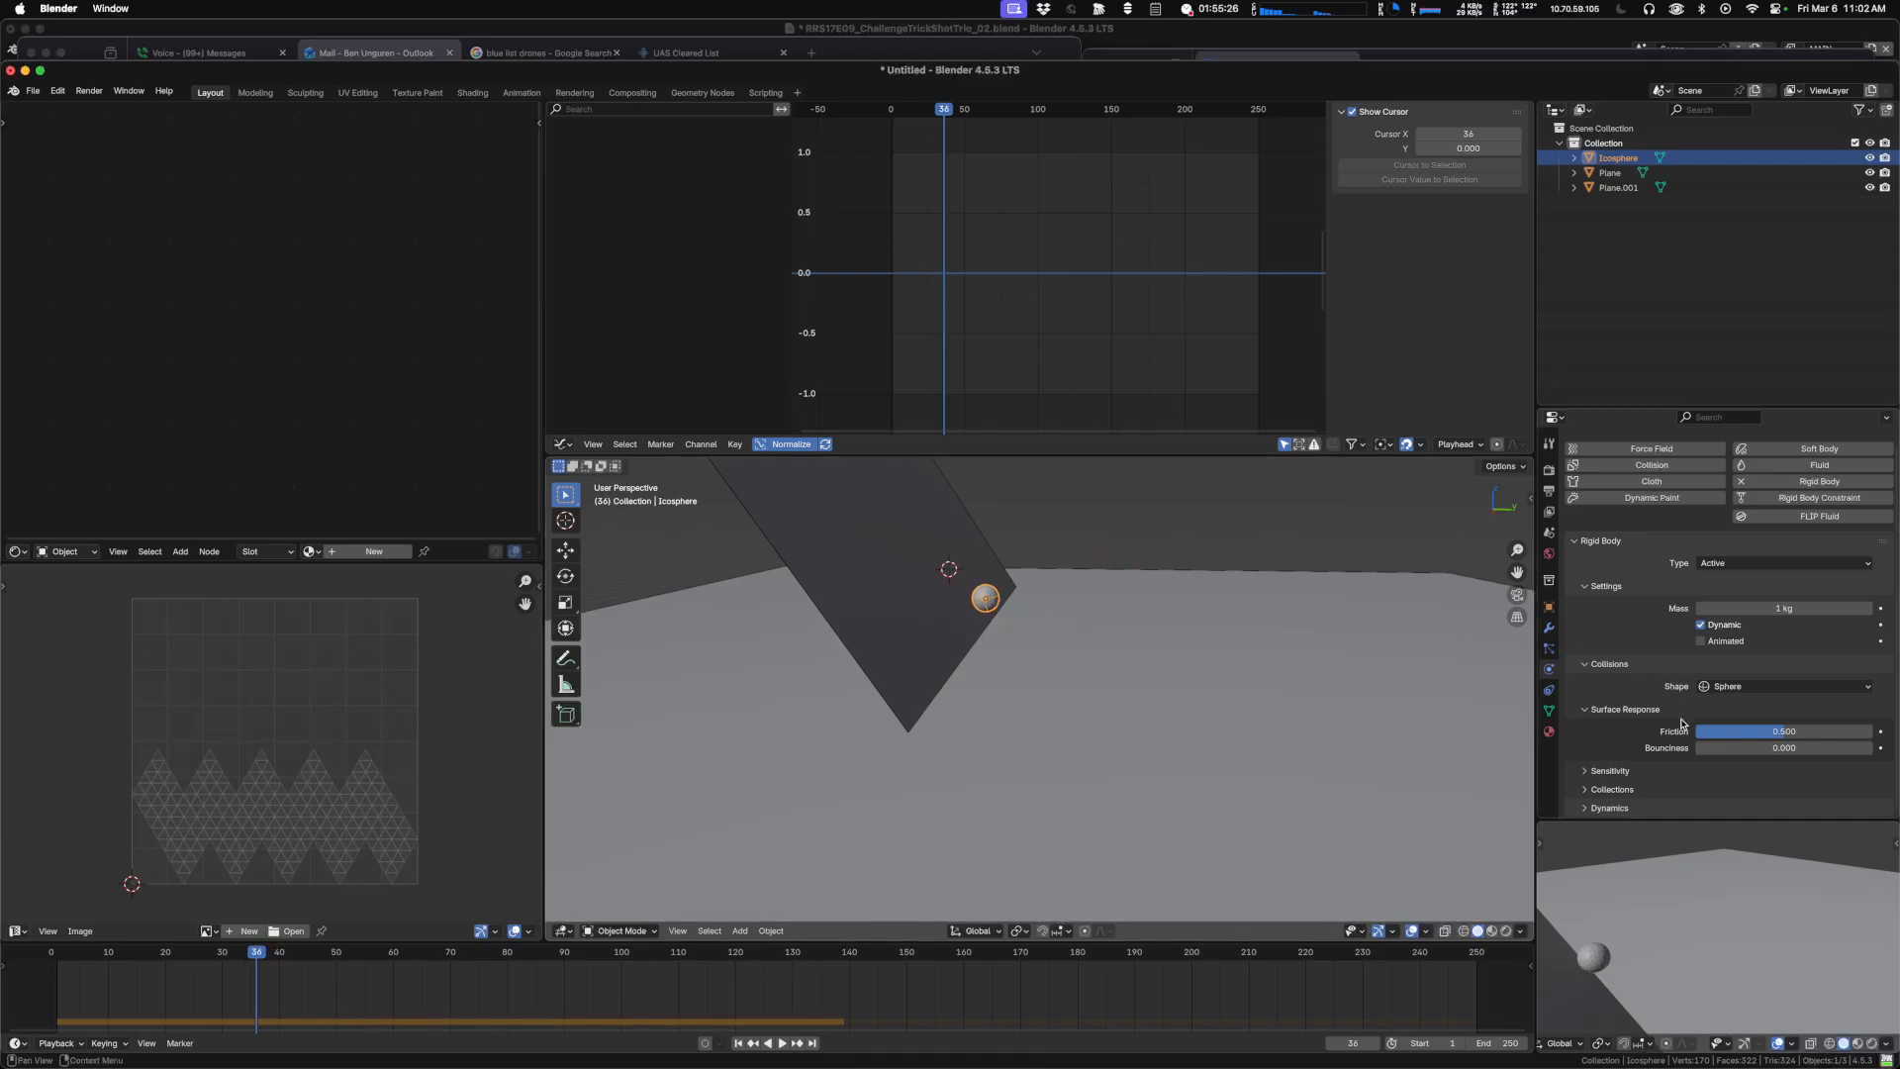
pyautogui.click(1609, 808)
pyautogui.scroll(-2, 1661, 704)
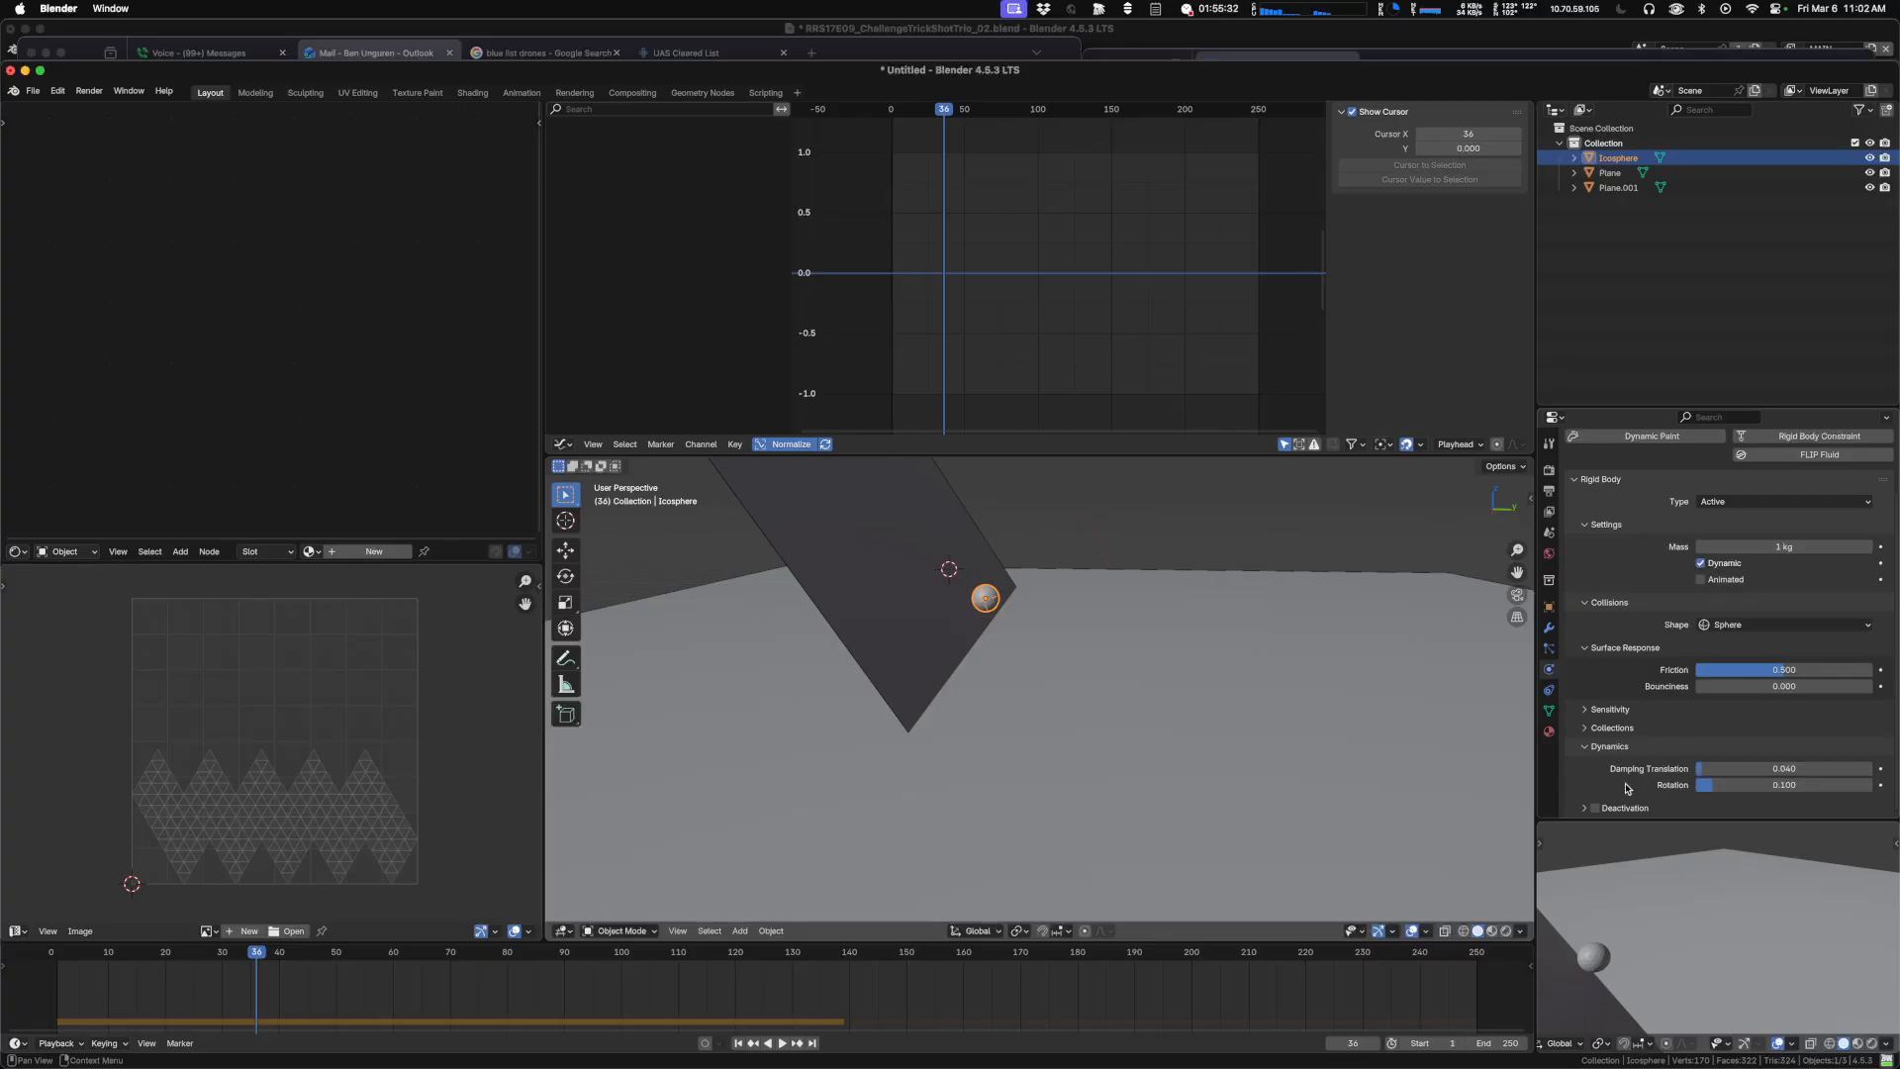
pyautogui.press('i')
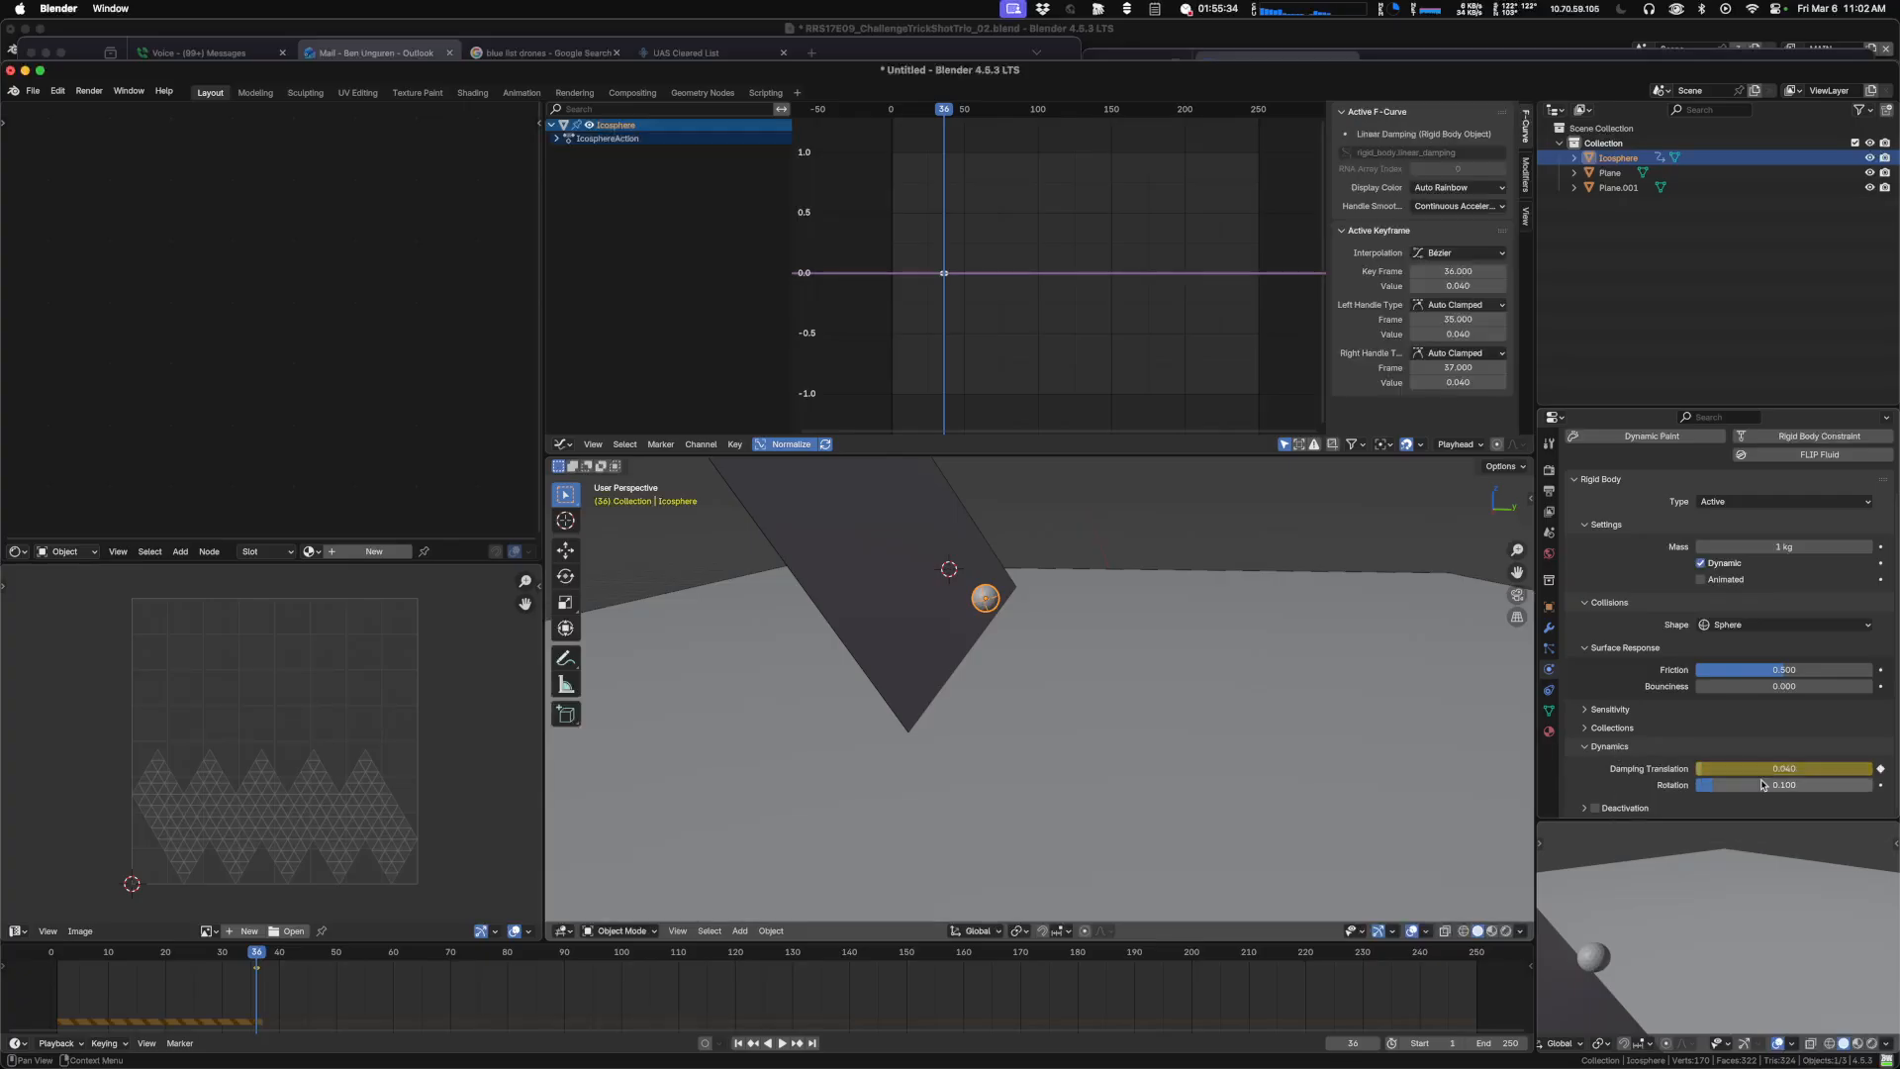
pyautogui.press('i')
# At frame 38, set the ball's translation and rotation damping to 0.5 and keyframe both values.
pyautogui.press('Right')
pyautogui.press('Right')
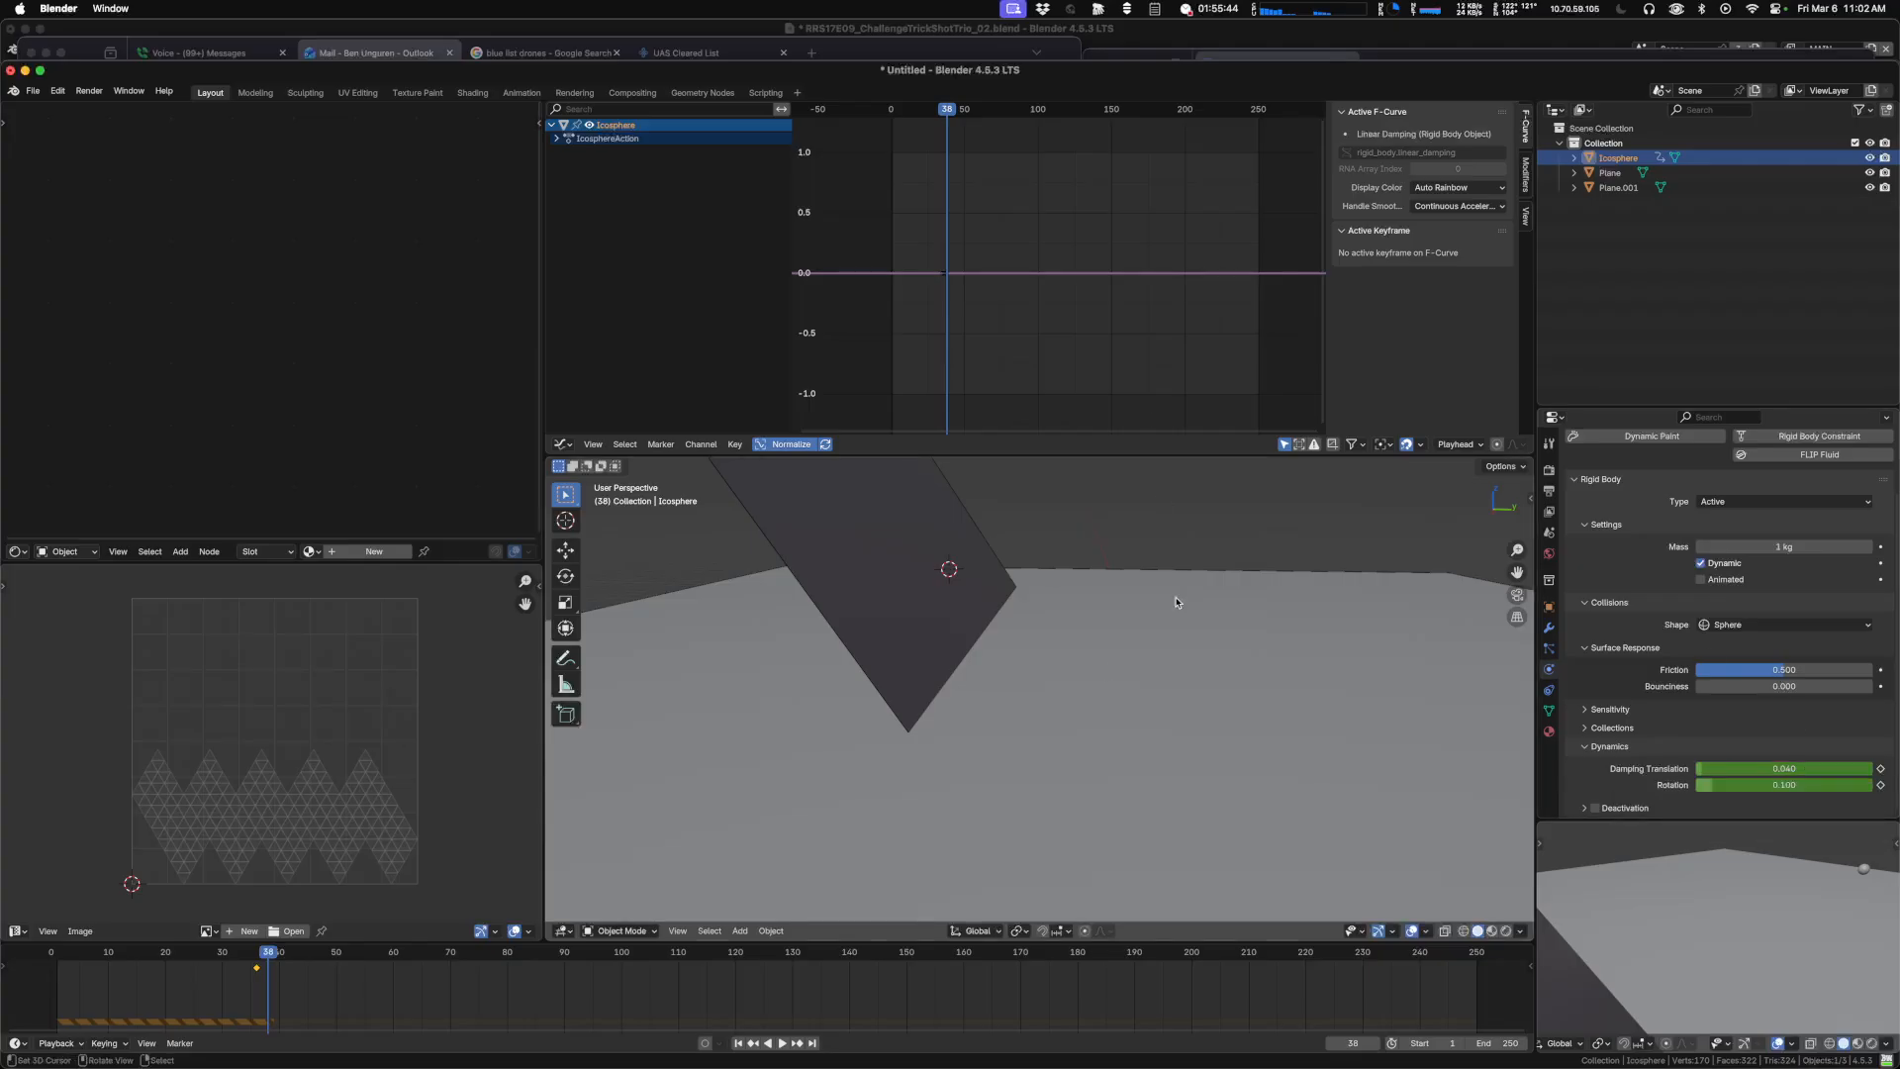
pyautogui.moveTo(1784, 768); pyautogui.dragTo(1784, 767)
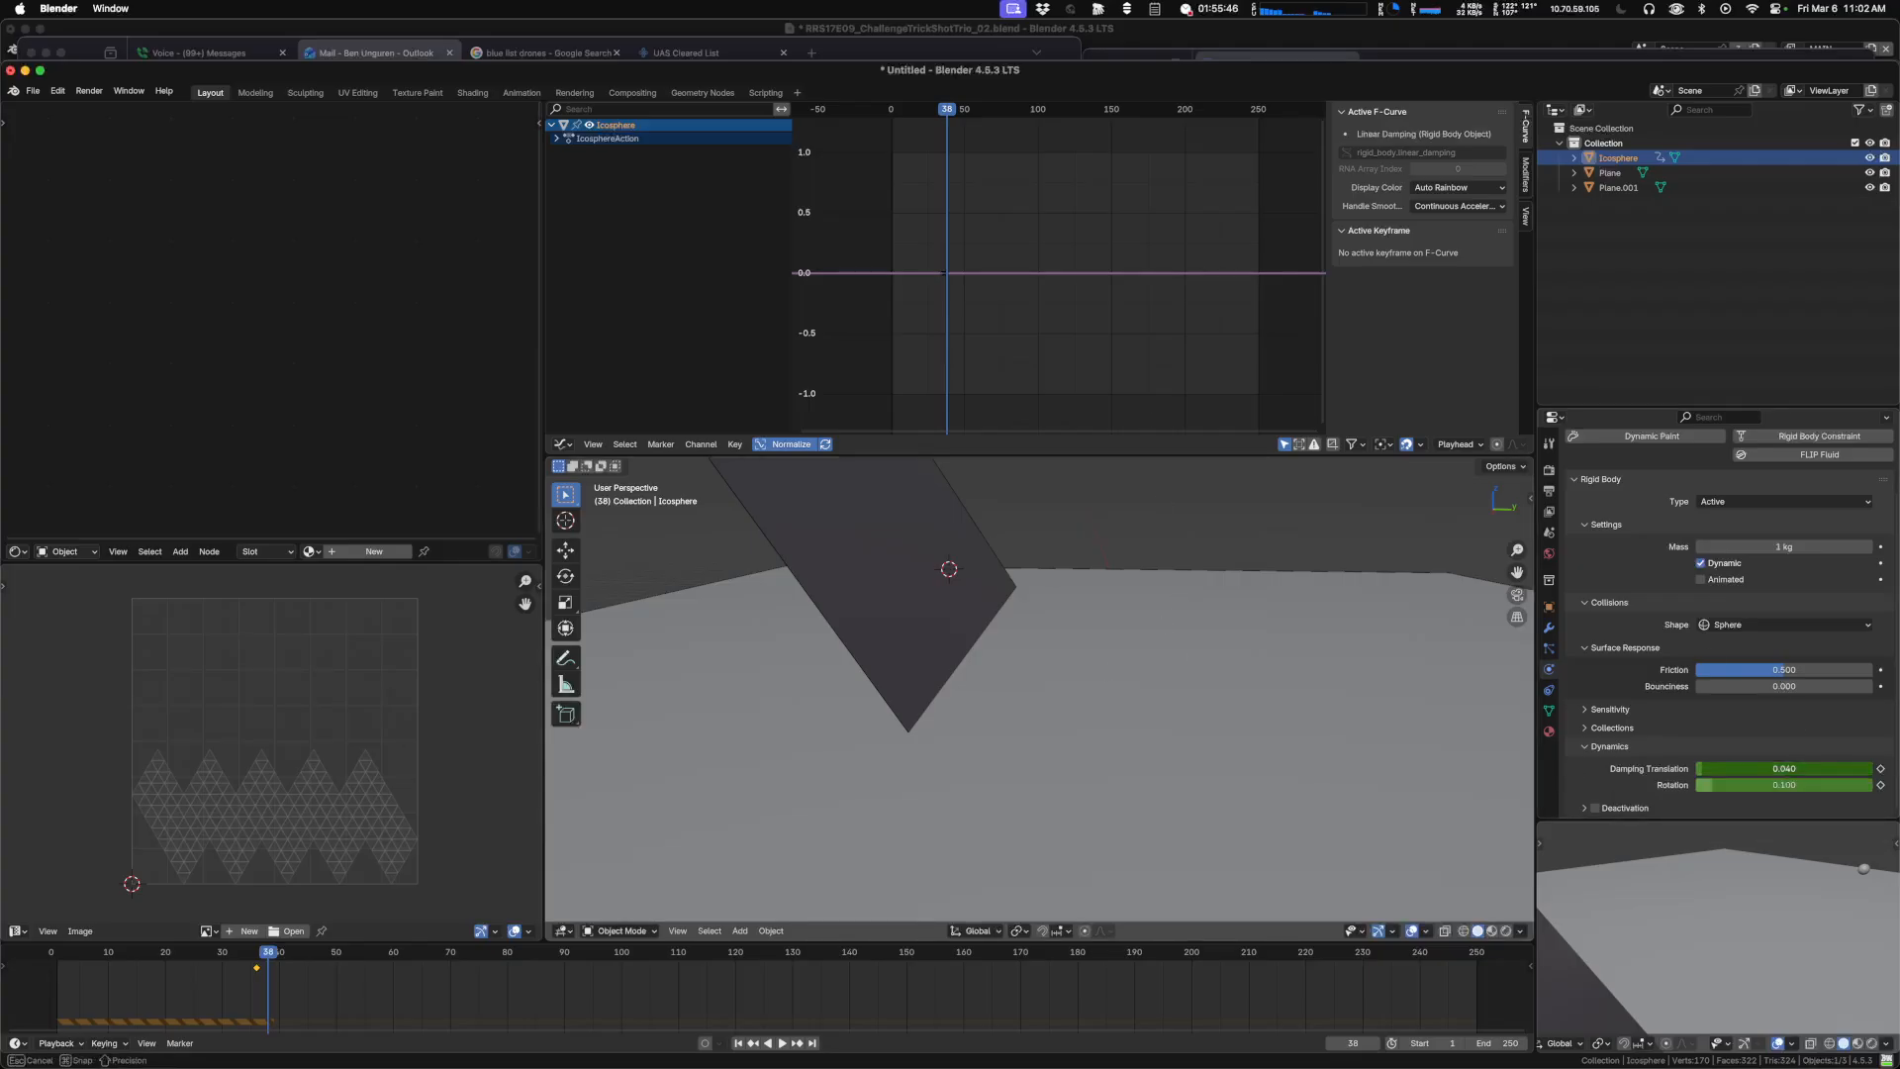
pyautogui.write('0.5')
pyautogui.press('Return')
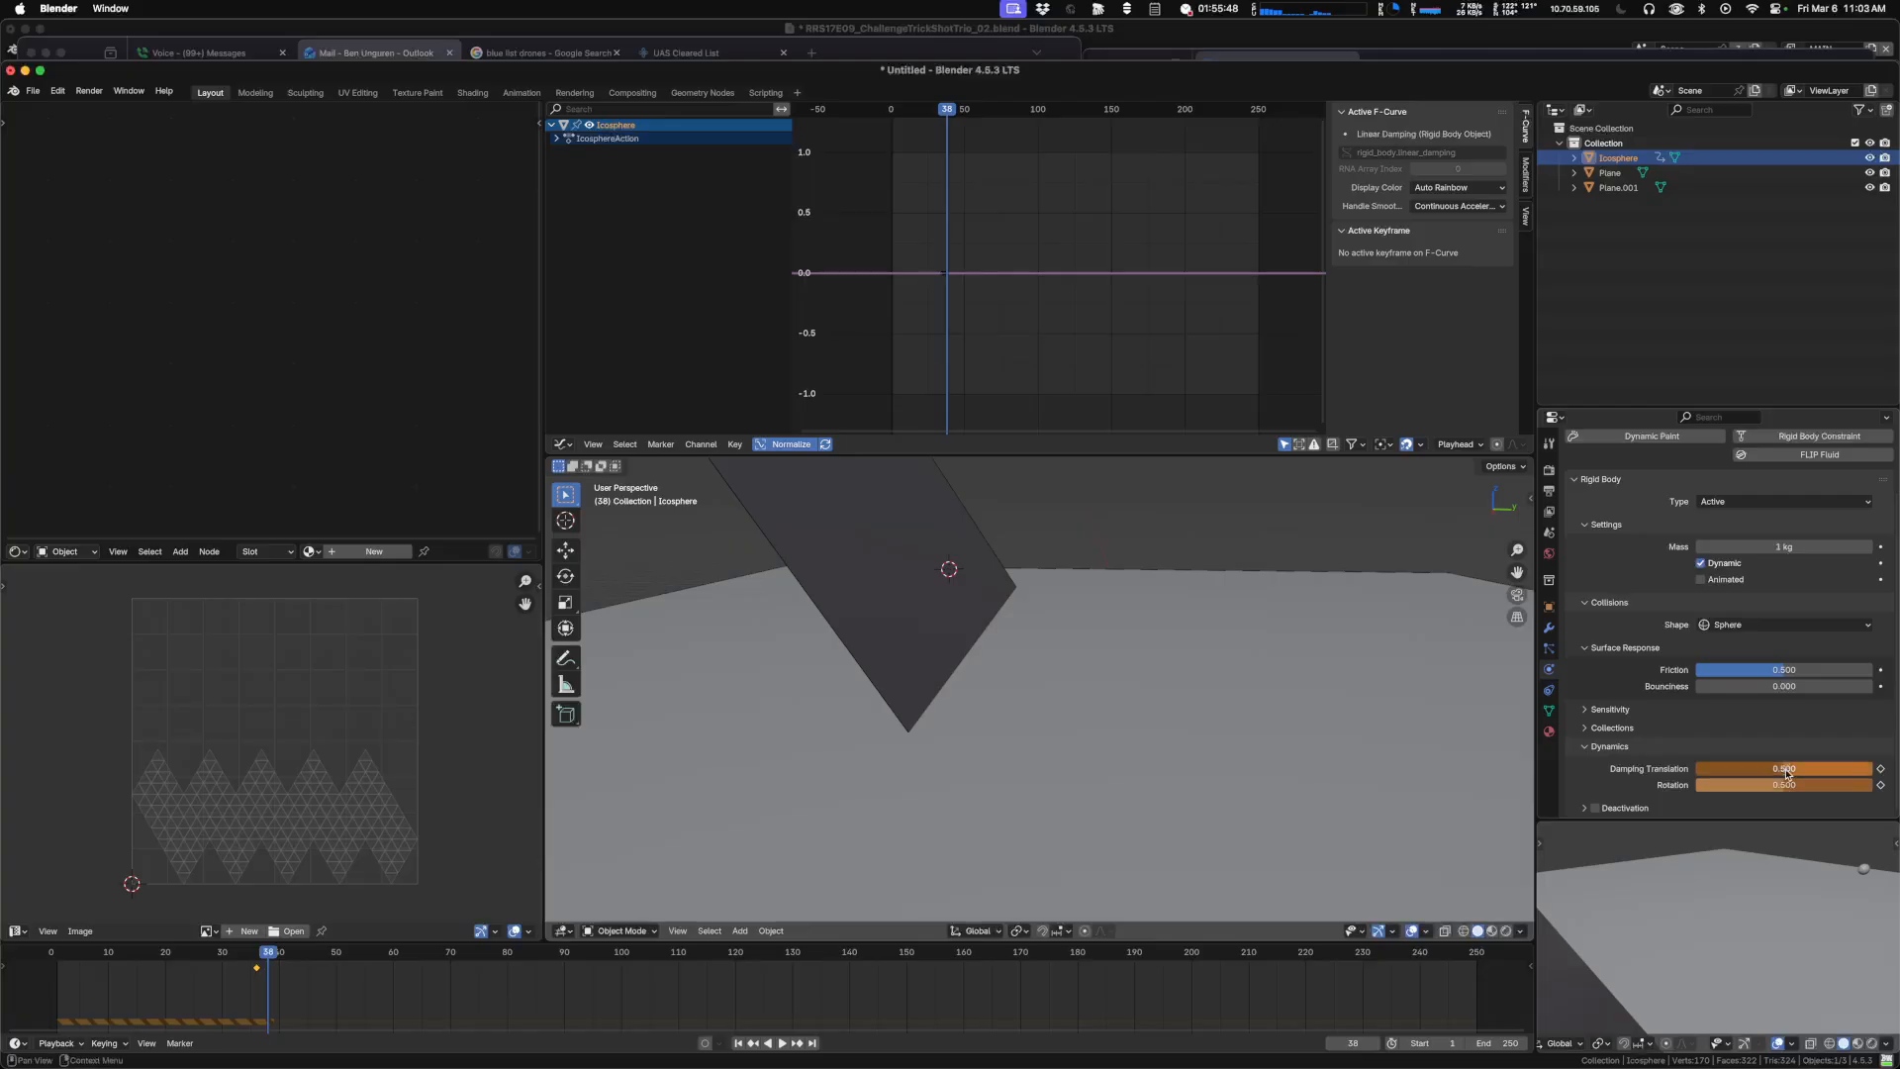
pyautogui.press('i')
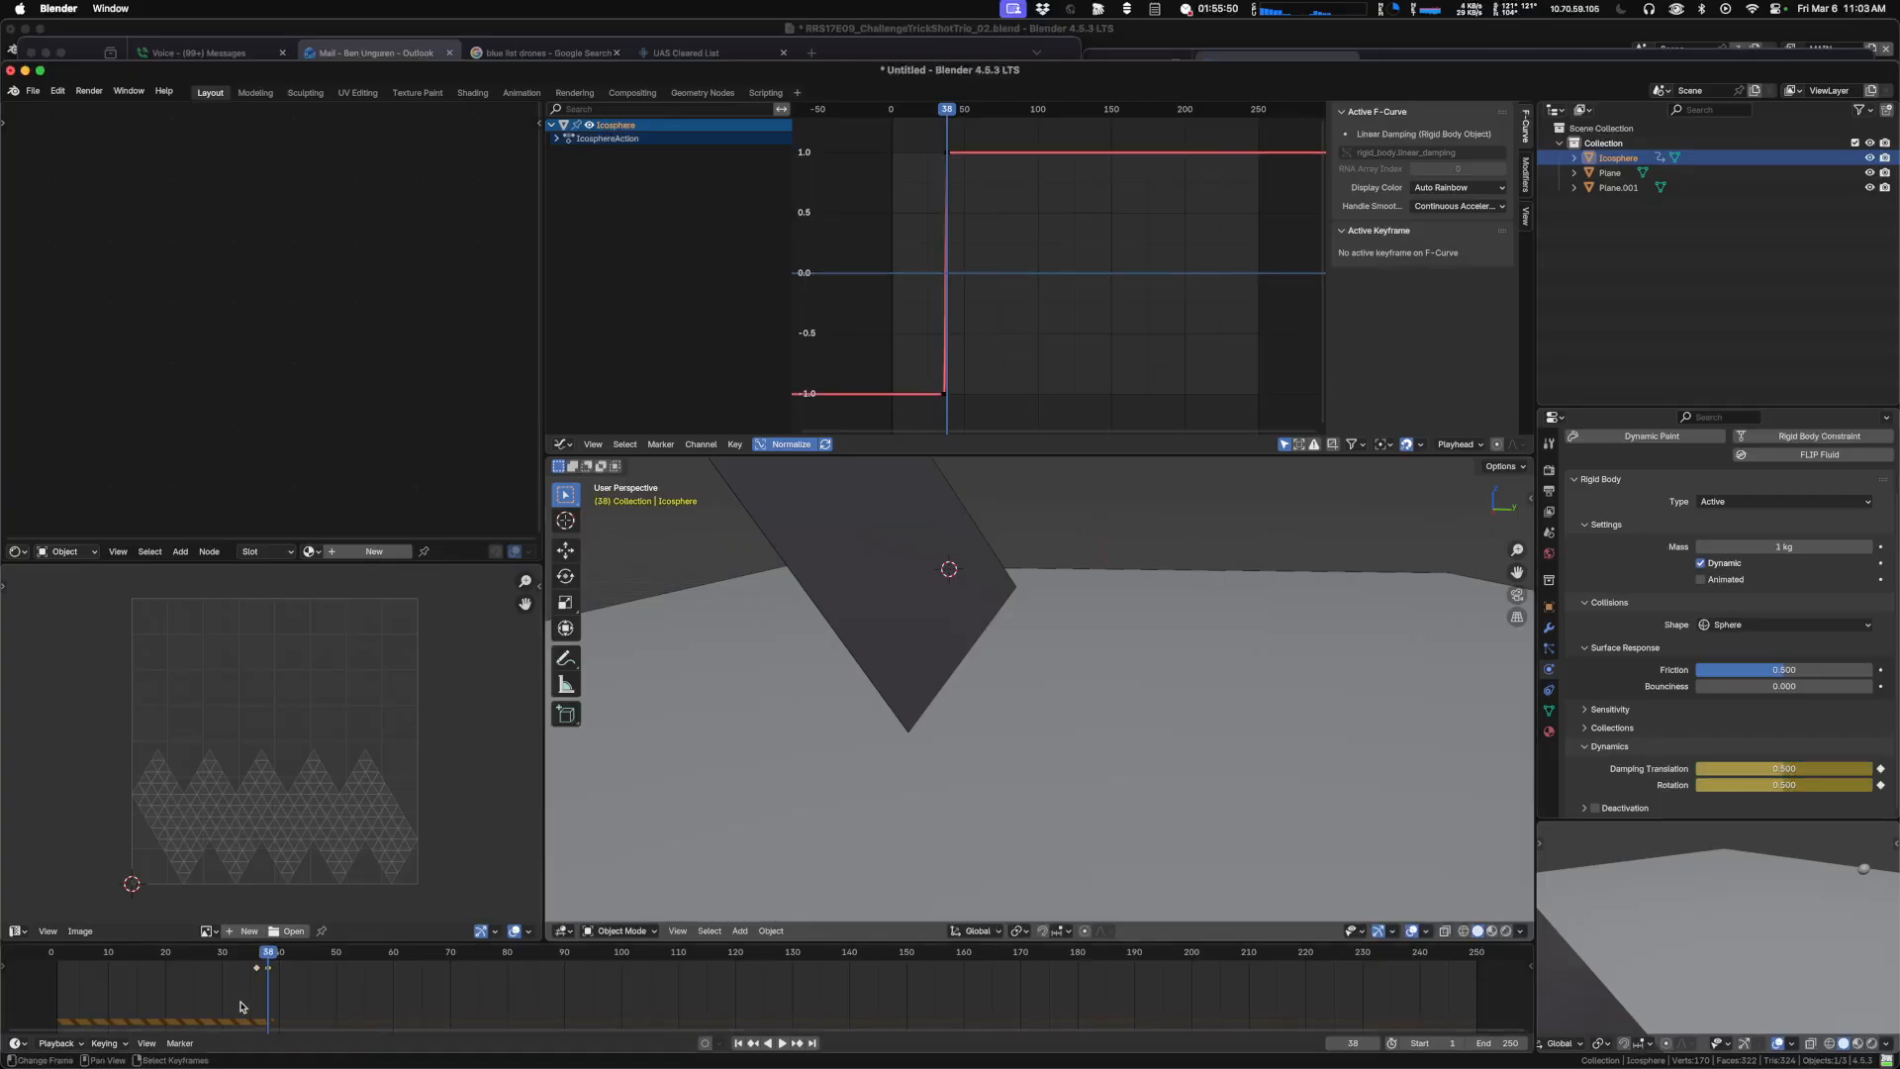
# Check the damping between the two keyframes, then play the simulation from frame 1.
pyautogui.moveTo(257, 978); pyautogui.dragTo(262, 978)
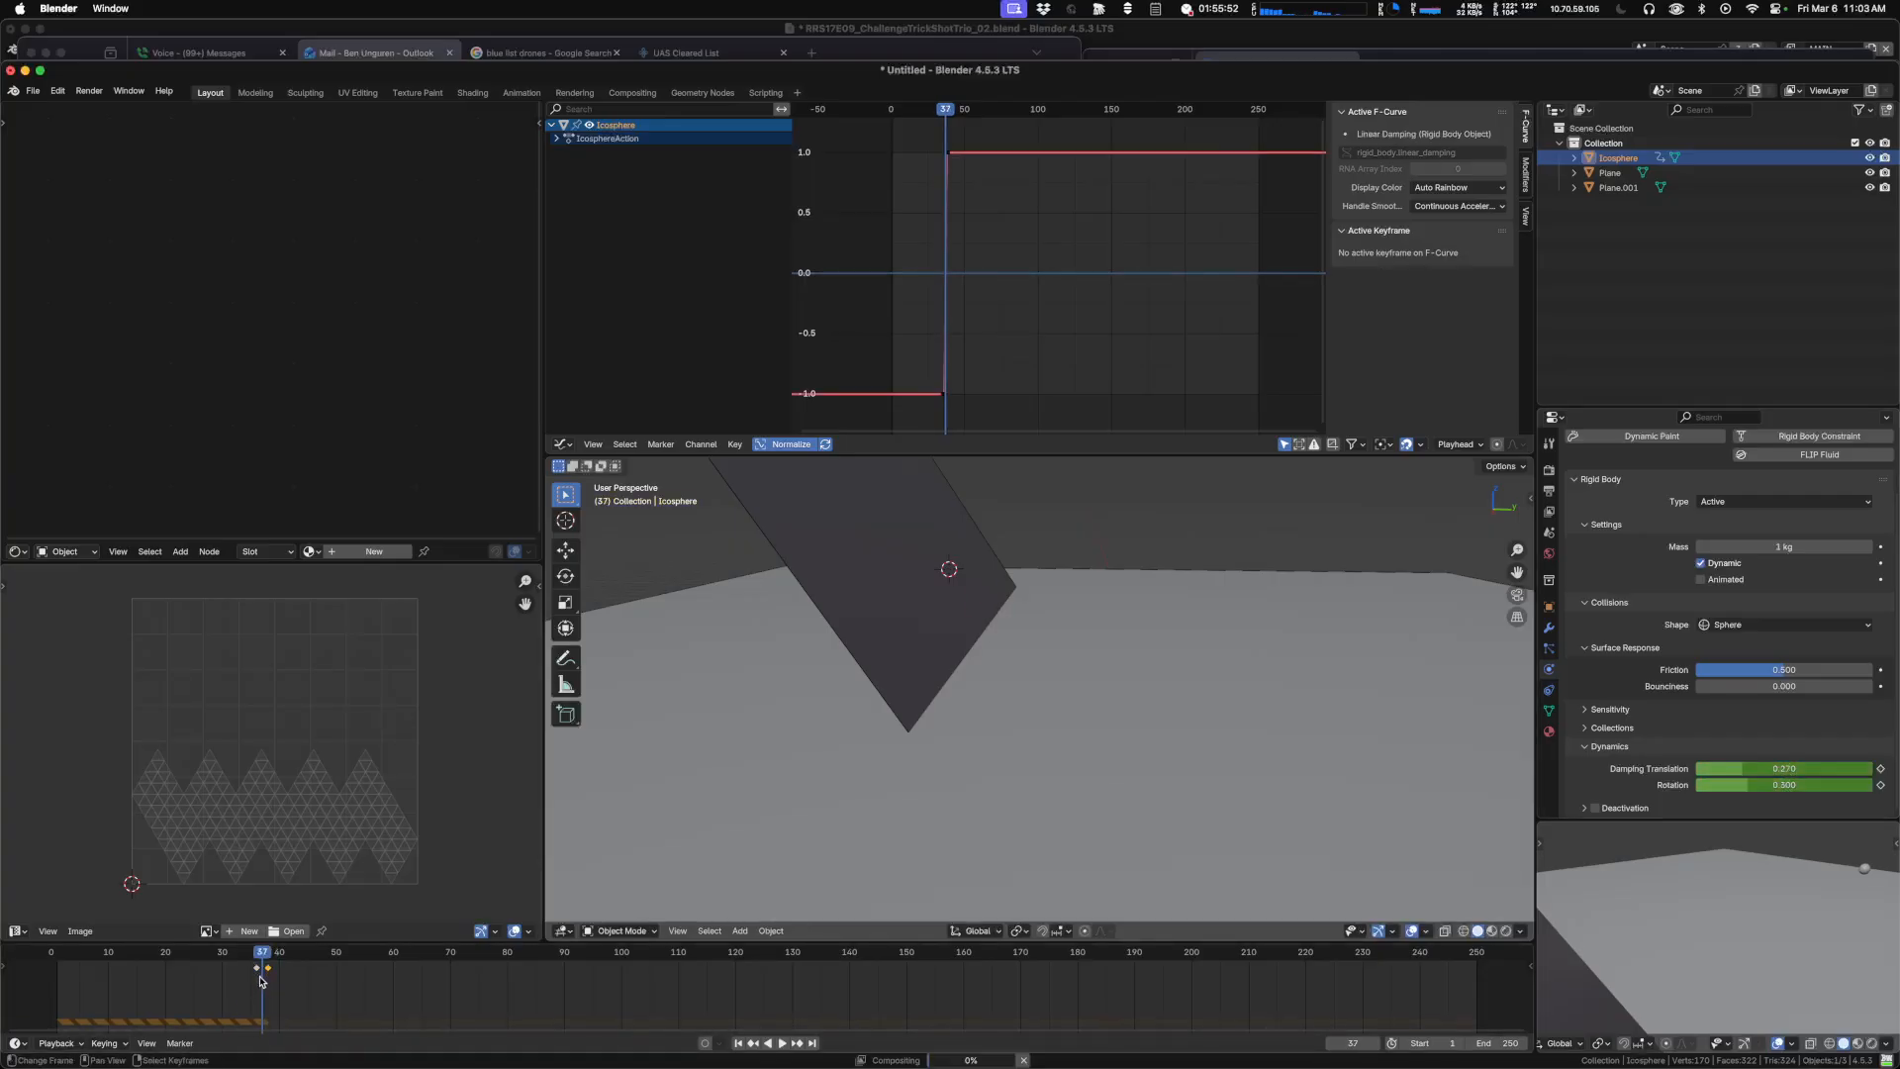
pyautogui.hotkey('shift', 'Left')
pyautogui.press('space')
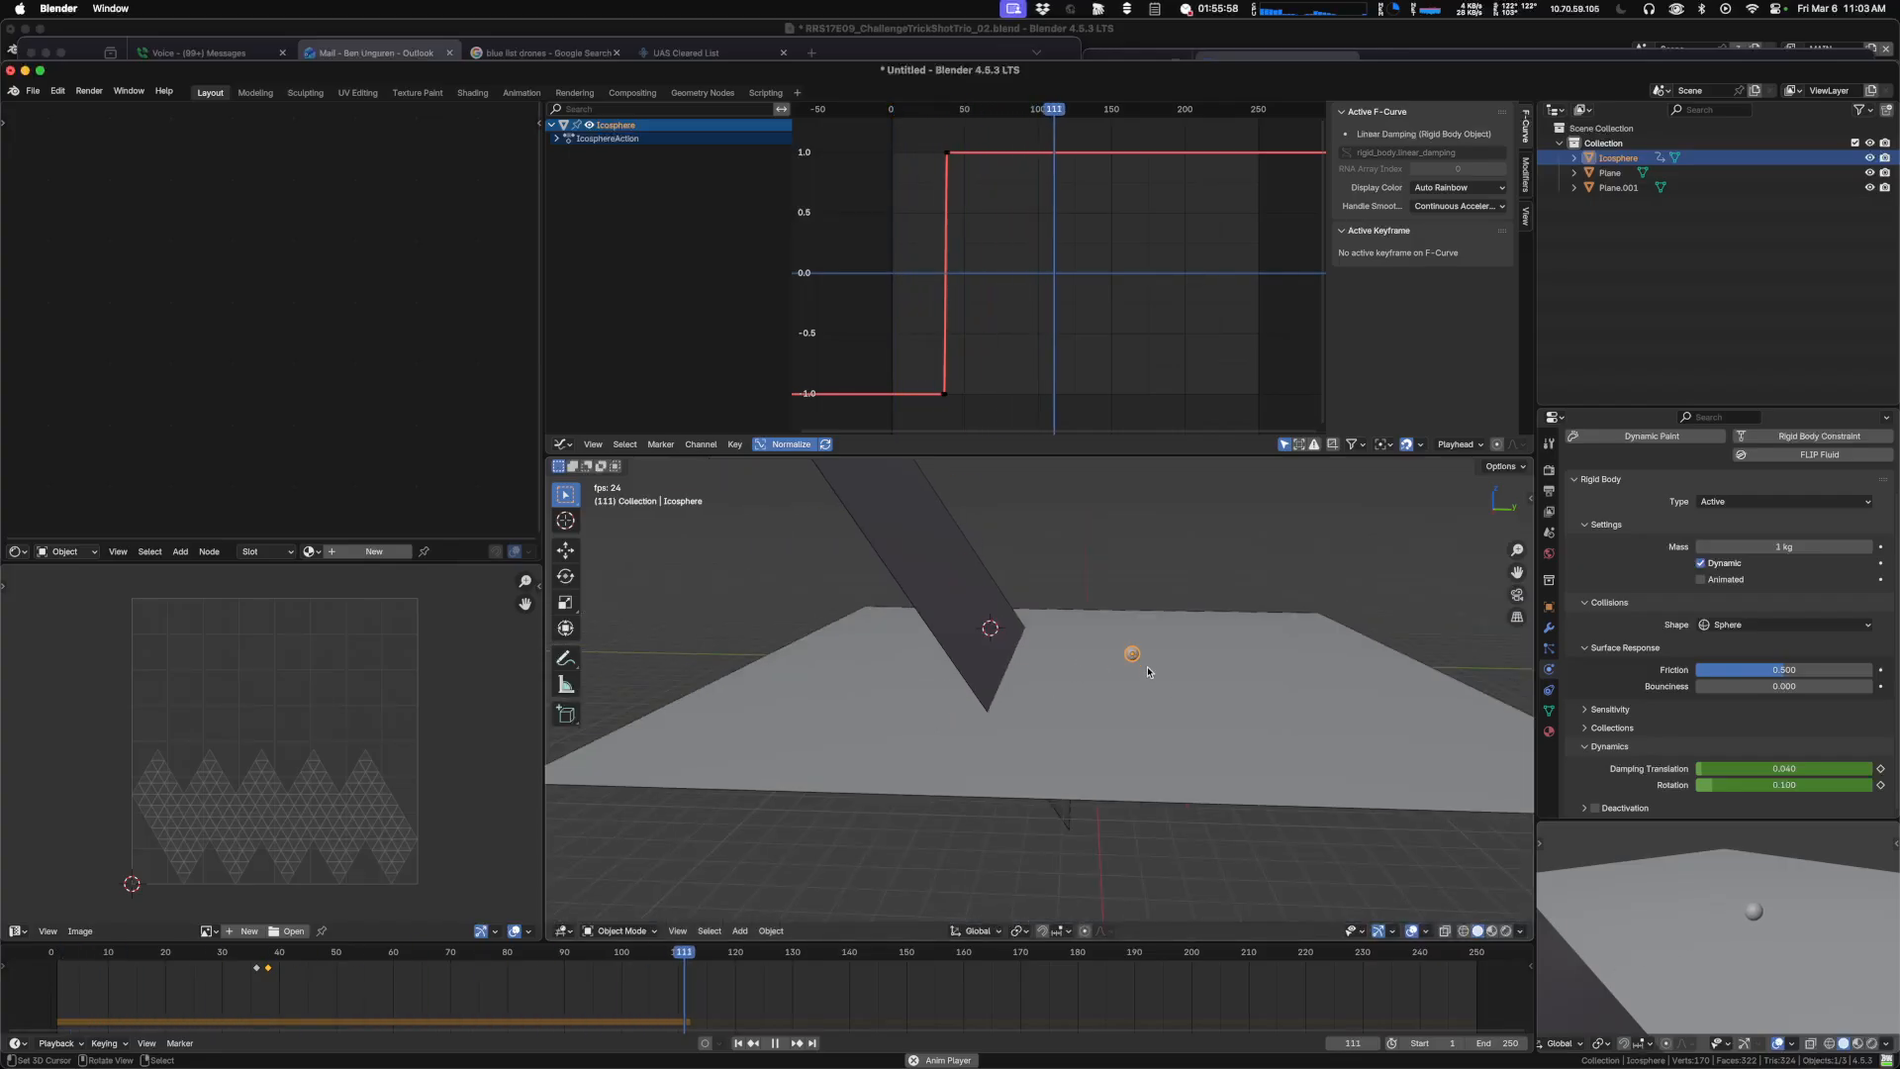
# At frame 38, set the ball's translation and rotation damping to 0.8 and keyframe both values.
pyautogui.press('Escape')
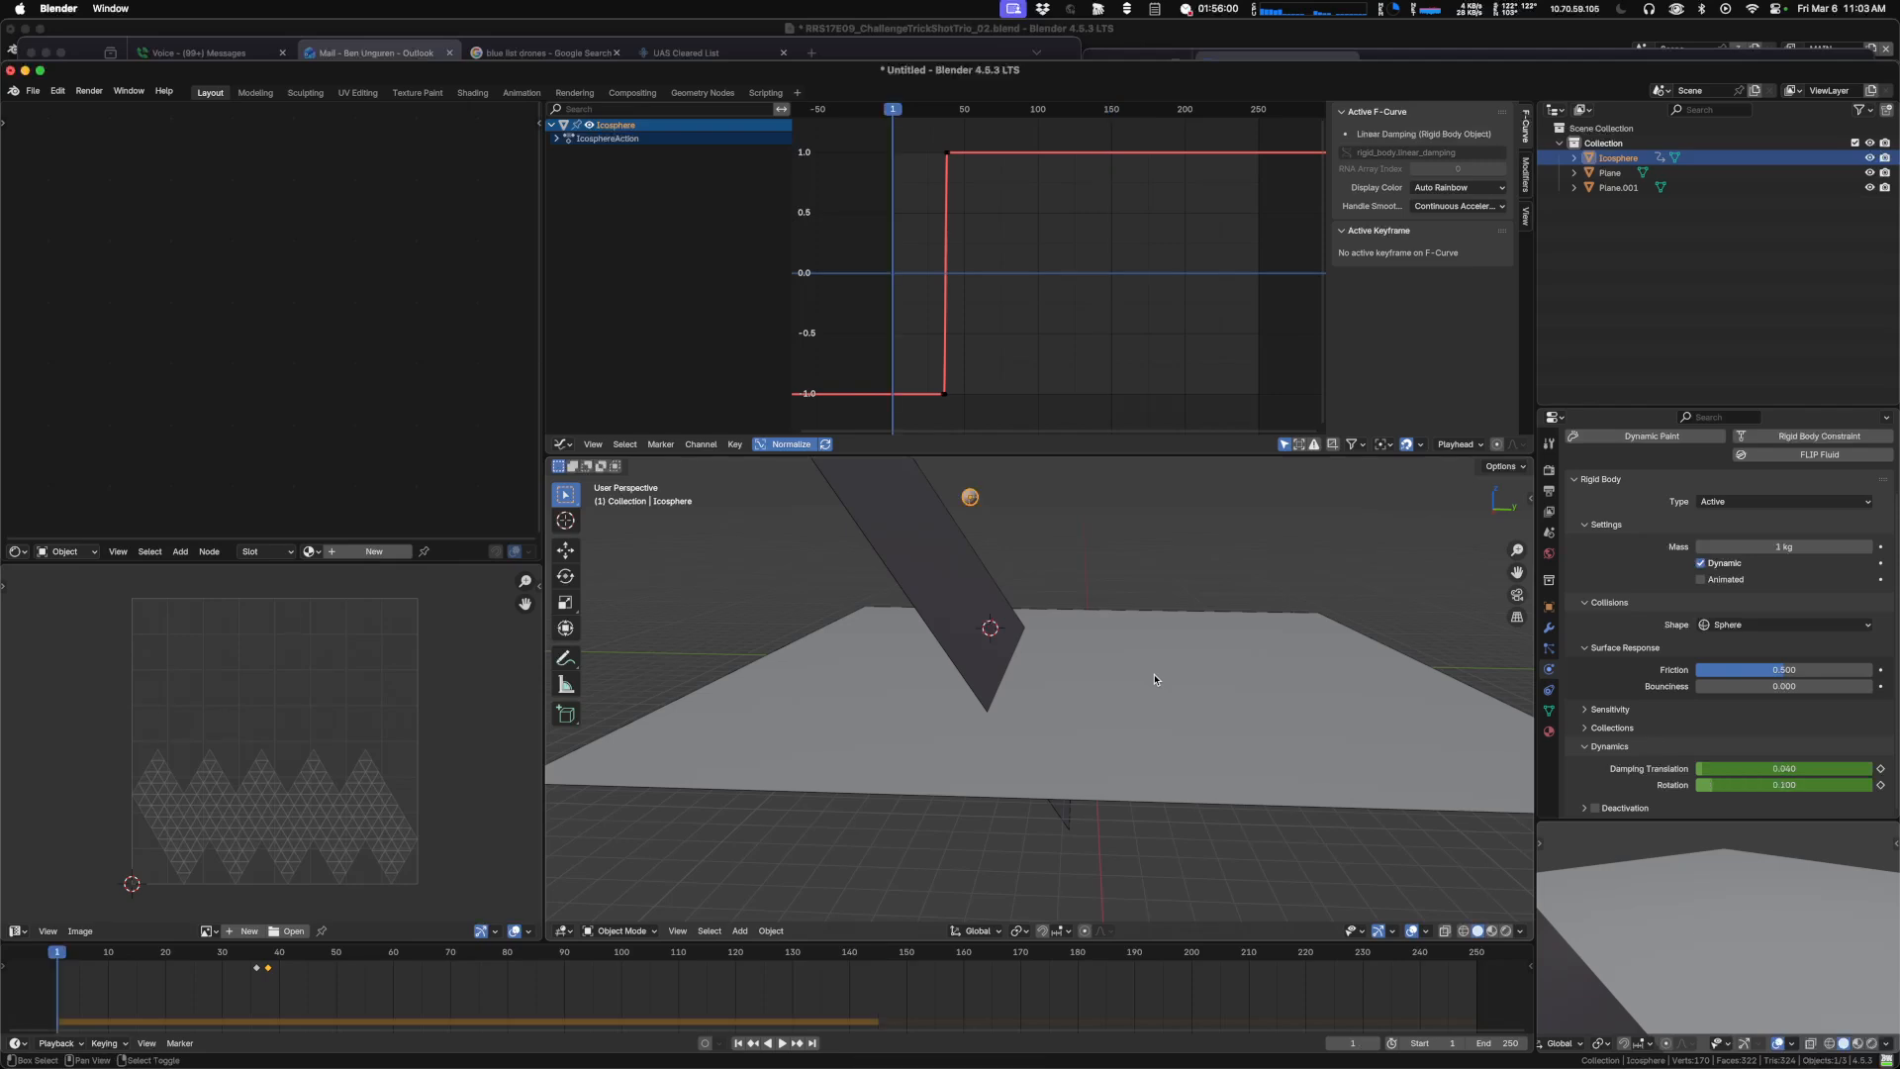
pyautogui.moveTo(272, 987); pyautogui.dragTo(268, 987)
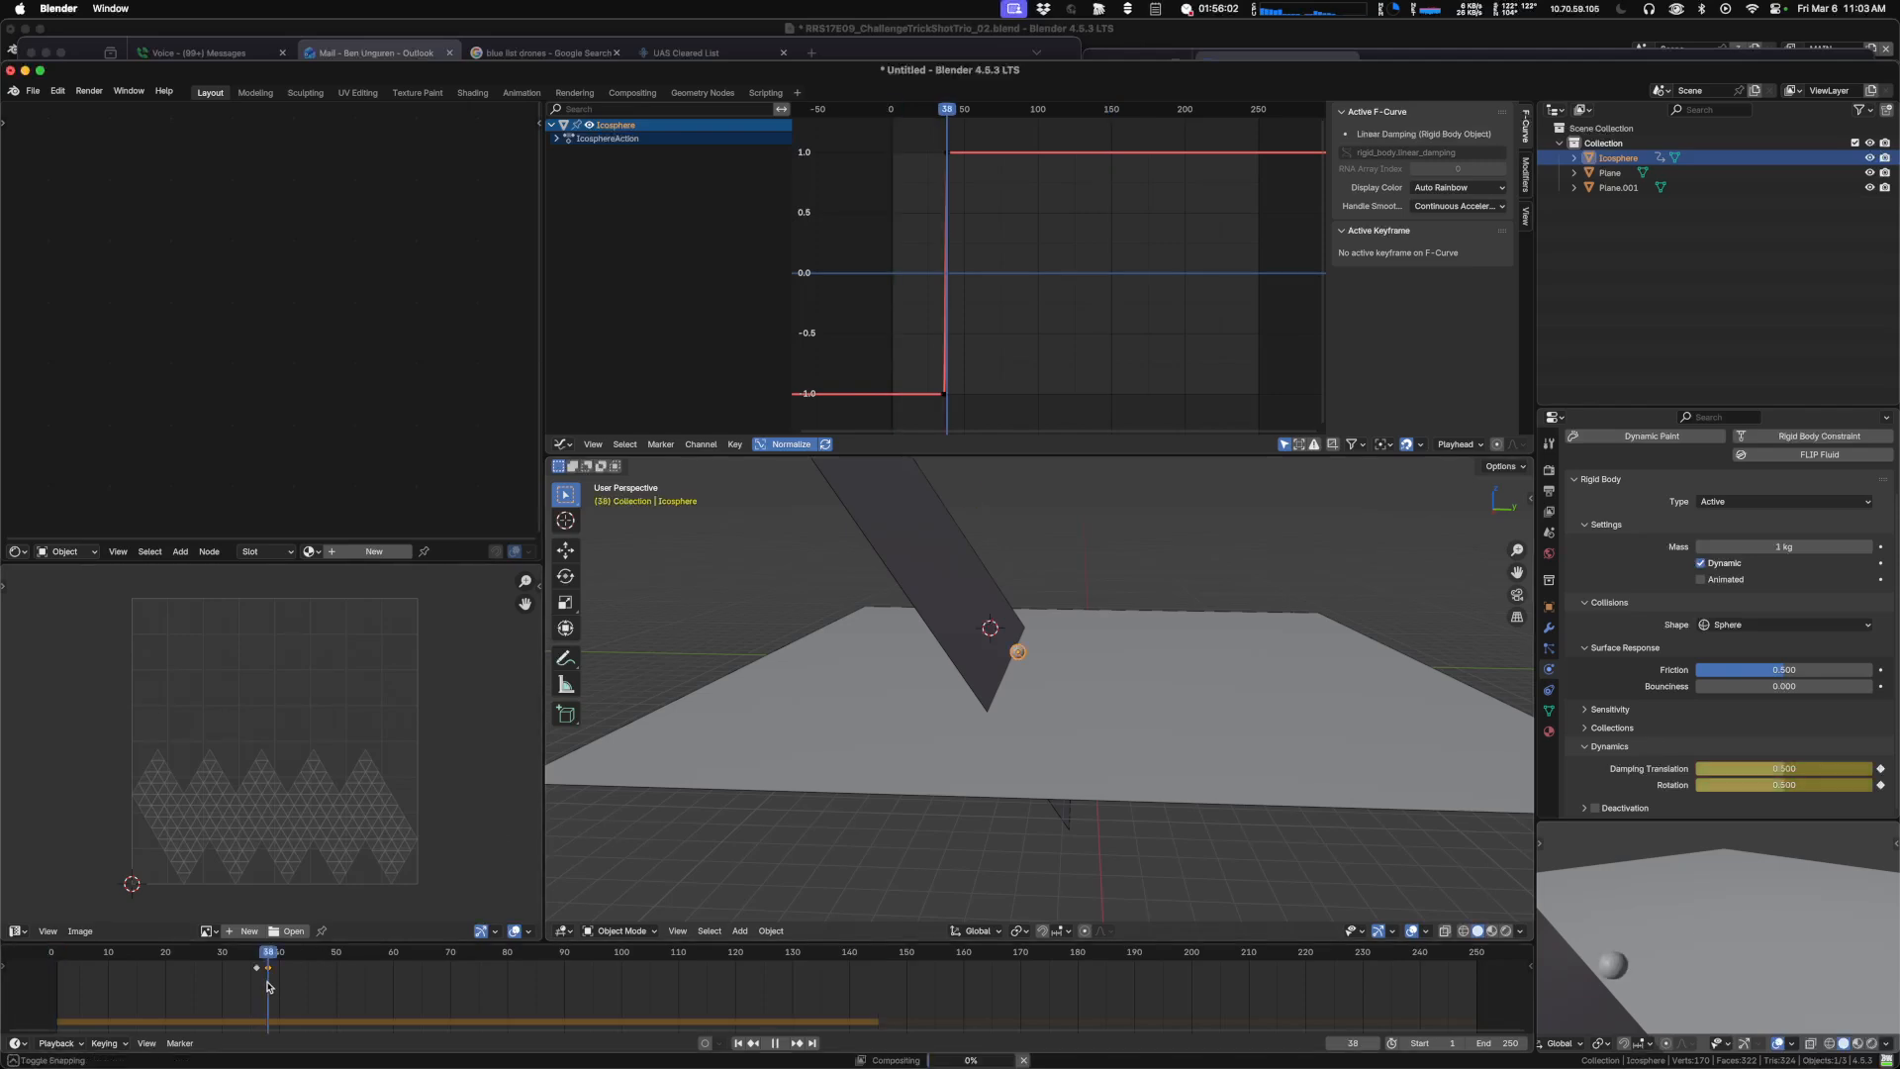
pyautogui.click(1774, 767)
pyautogui.write('0.8')
pyautogui.press('Return')
pyautogui.press('i')
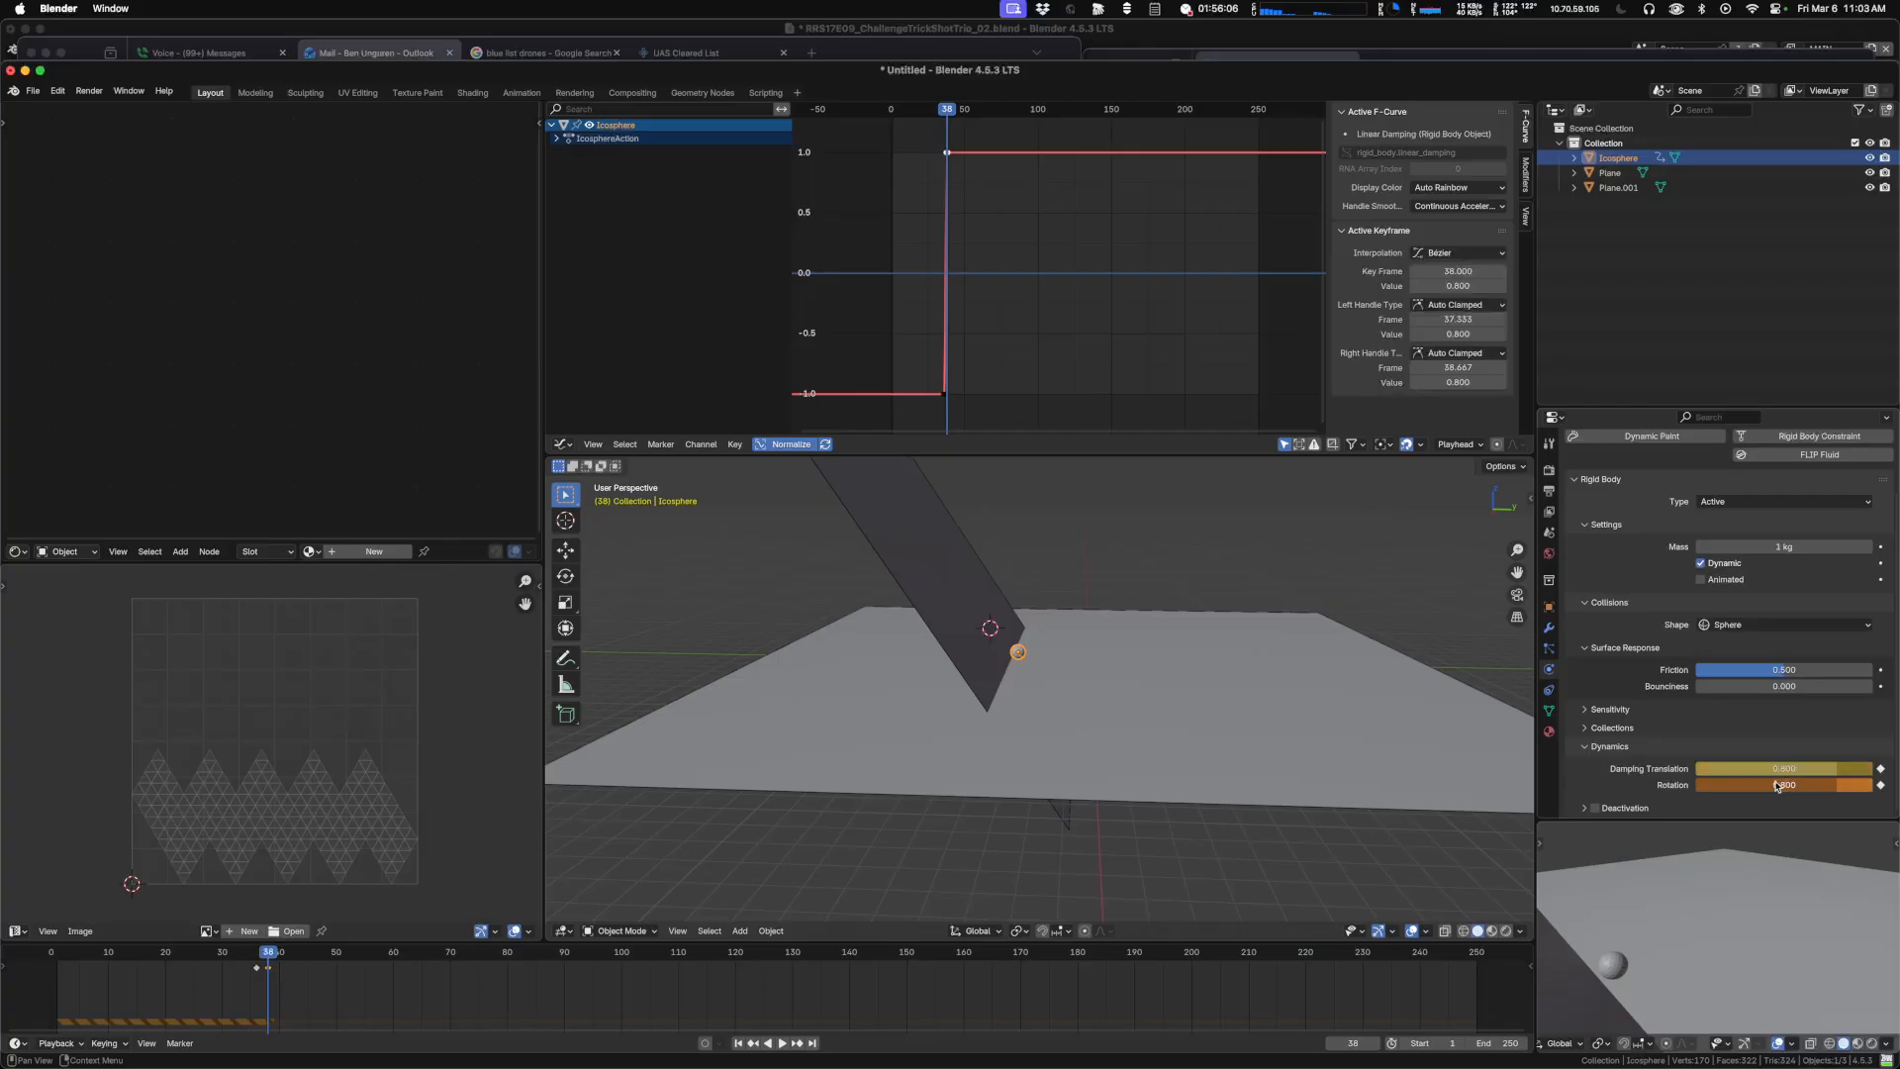
# Play the simulation from frame 1 and watch the ball slow down on the ground plane up close.
pyautogui.hotkey('shift', 'Left')
pyautogui.press('space')
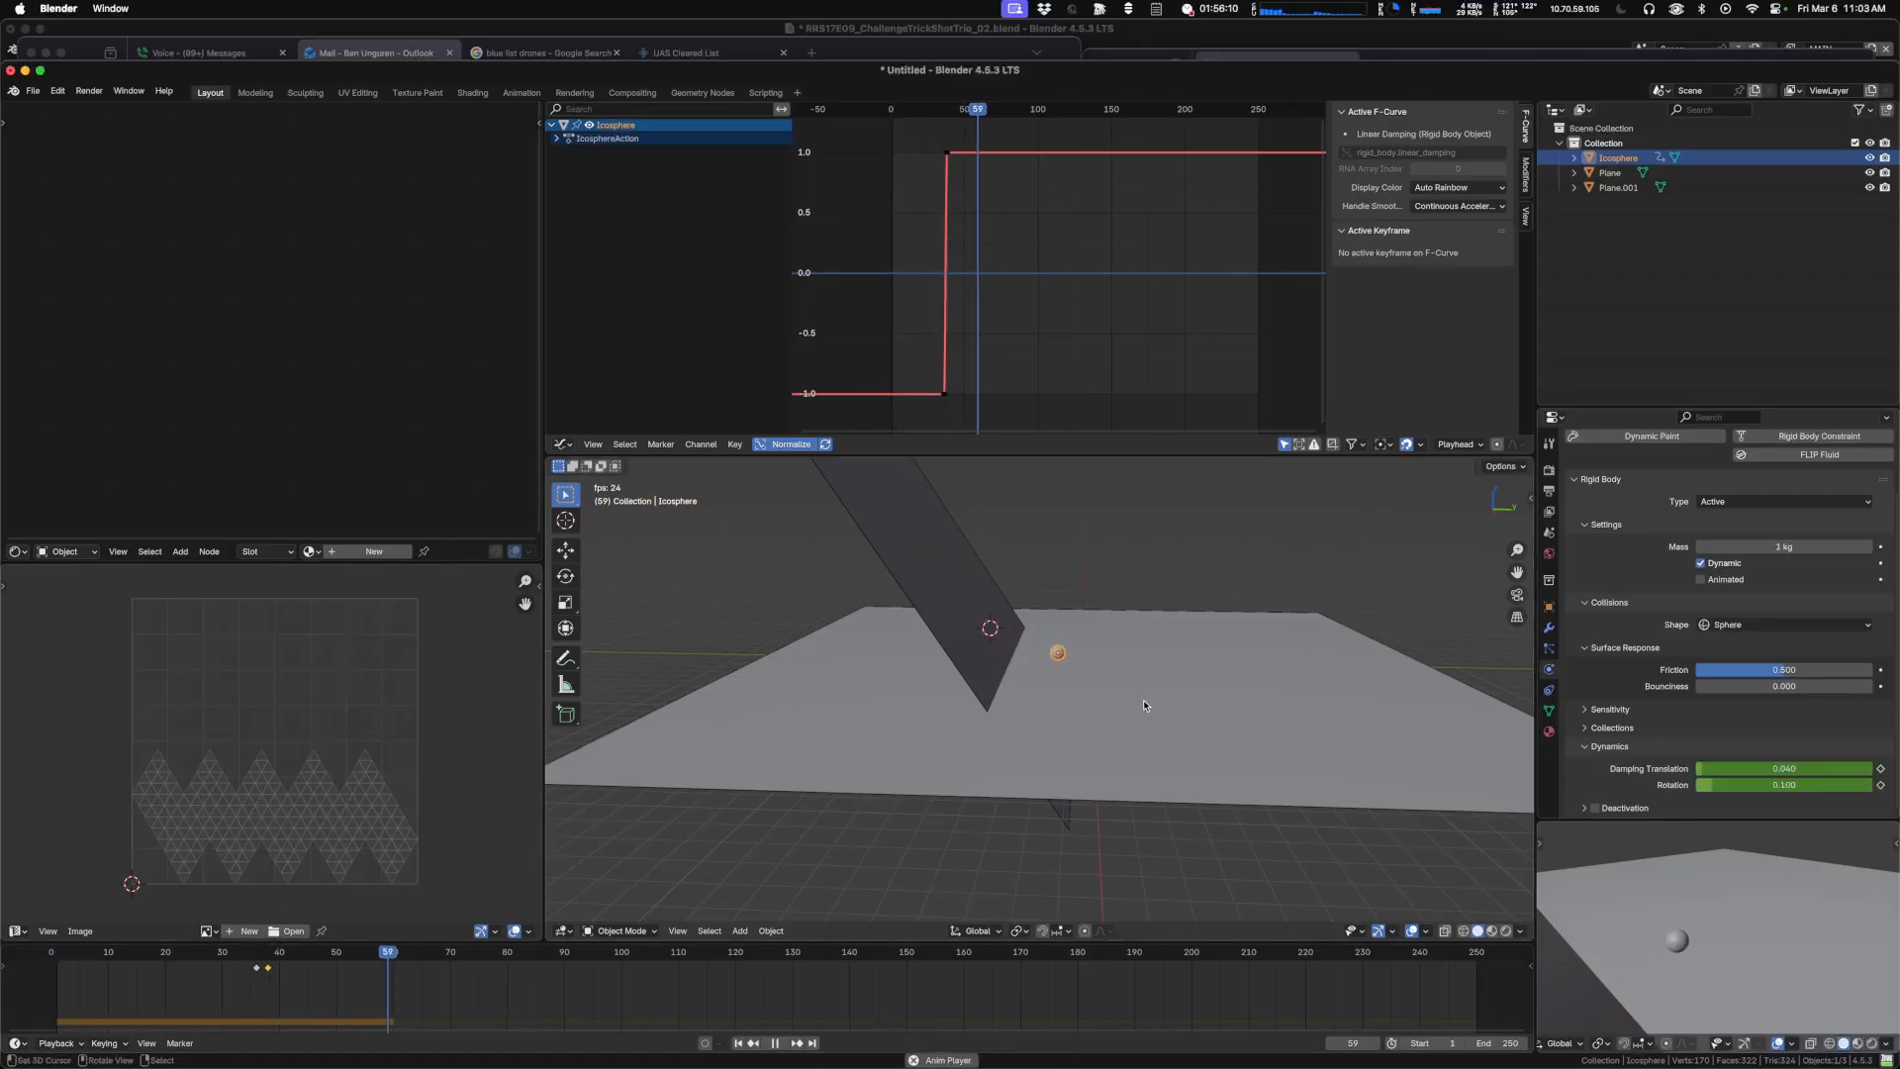
pyautogui.scroll(4, 1057, 665)
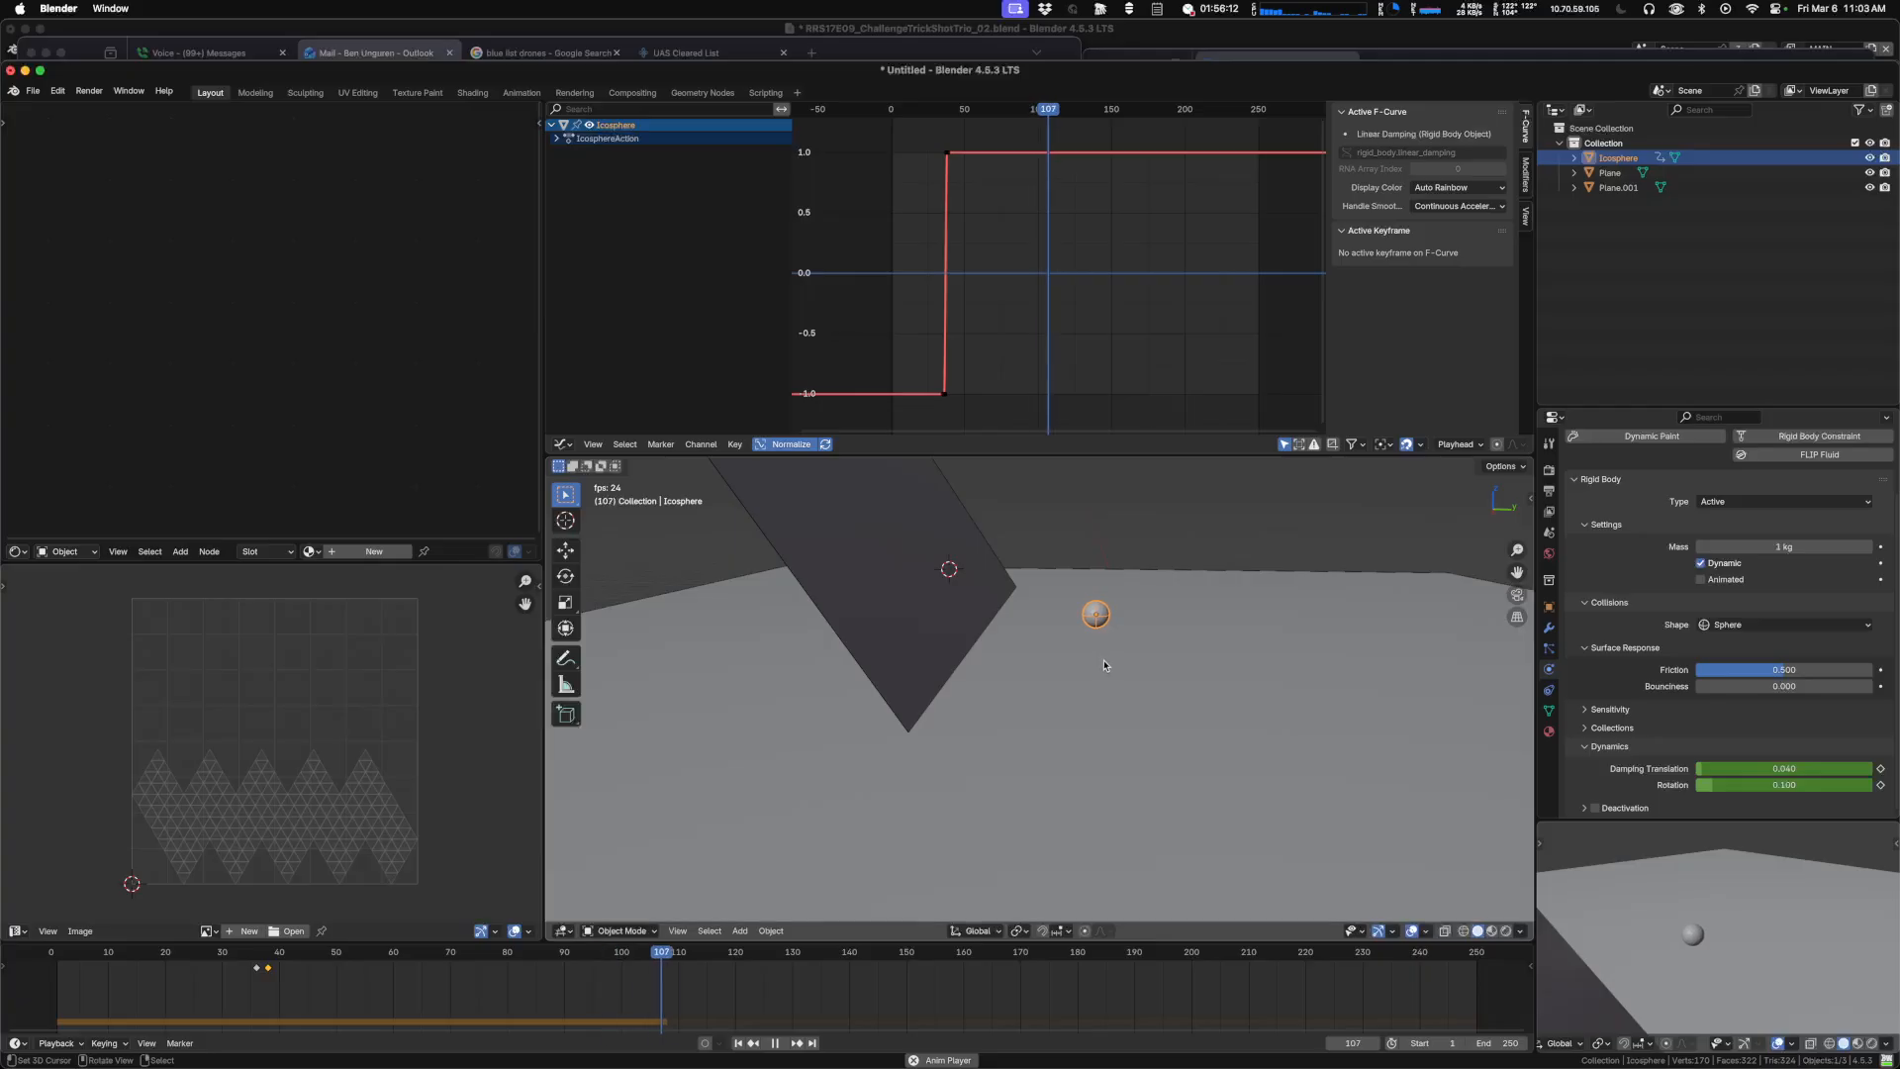
pyautogui.press('space')
# At frame 89, keyframe the ball's translation and rotation damping at their current values.
pyautogui.moveTo(580, 995); pyautogui.dragTo(386, 989)
pyautogui.press('space')
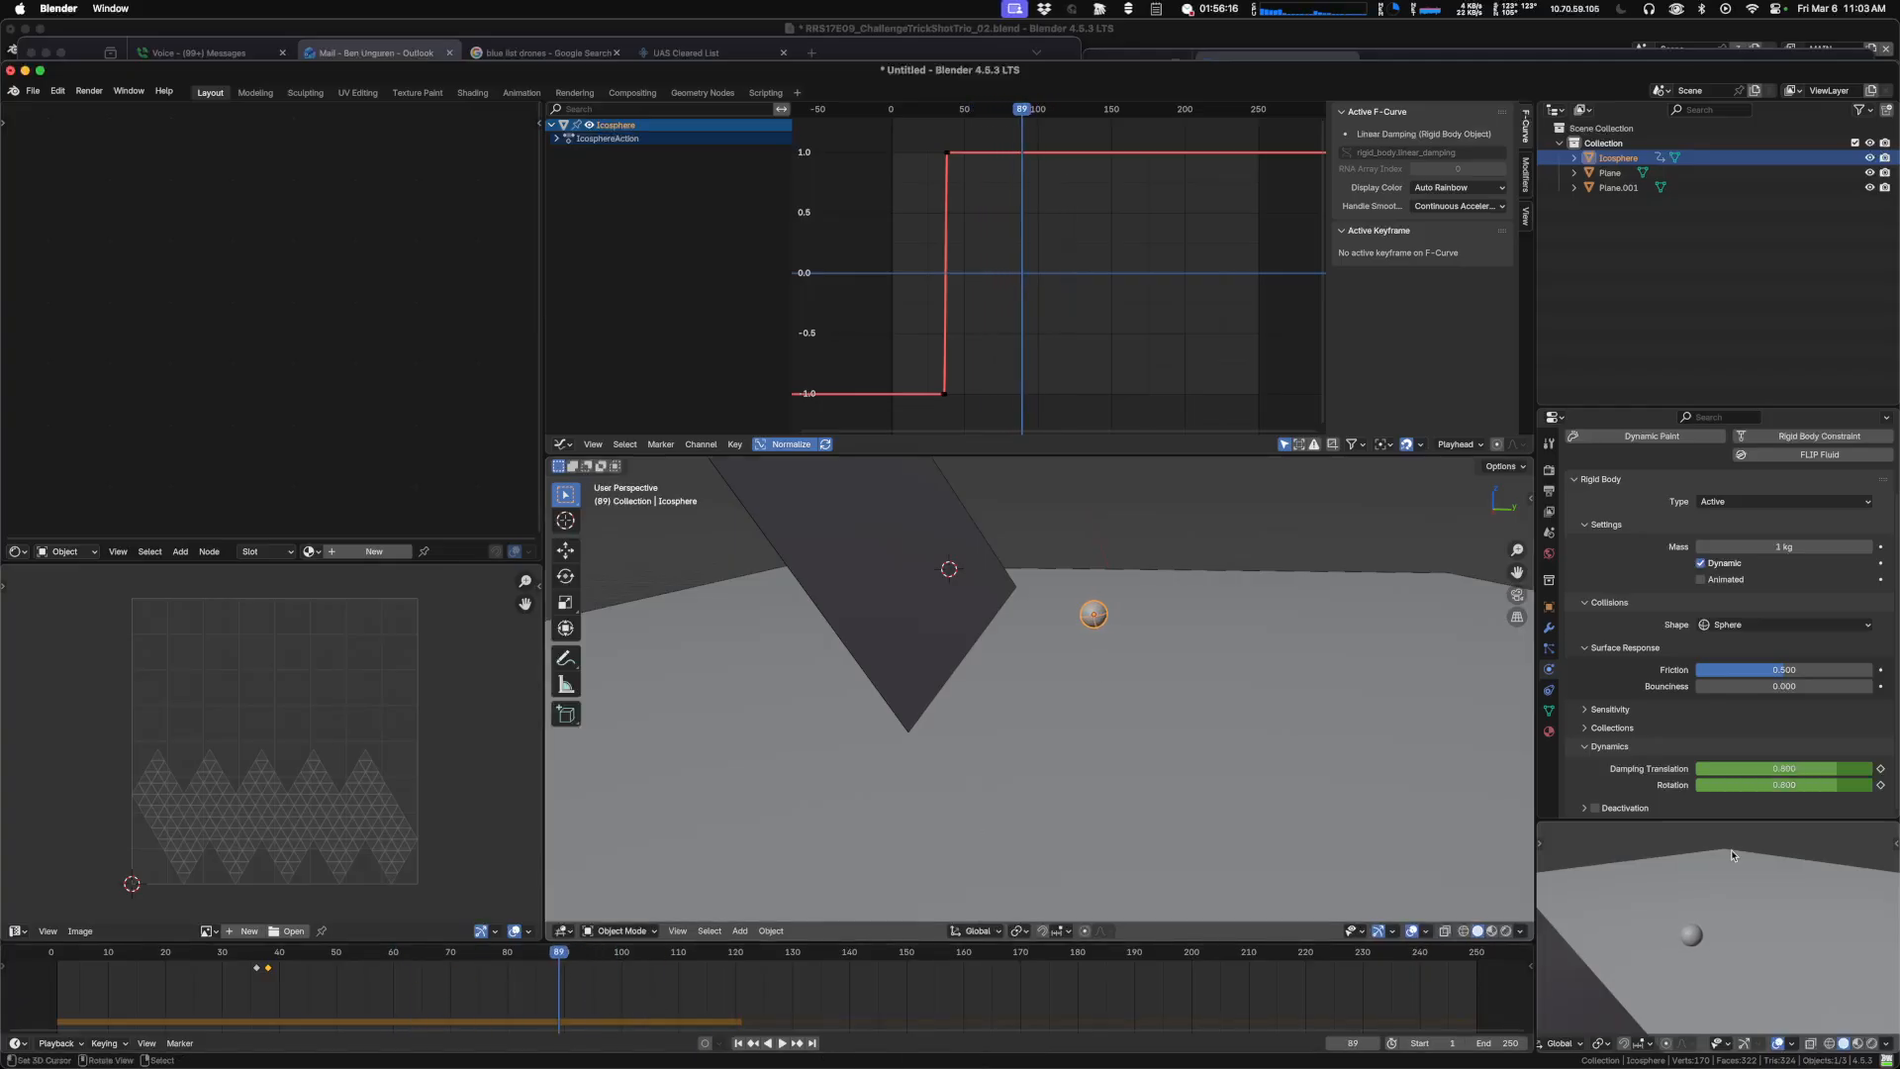
pyautogui.press('i')
pyautogui.press('i')
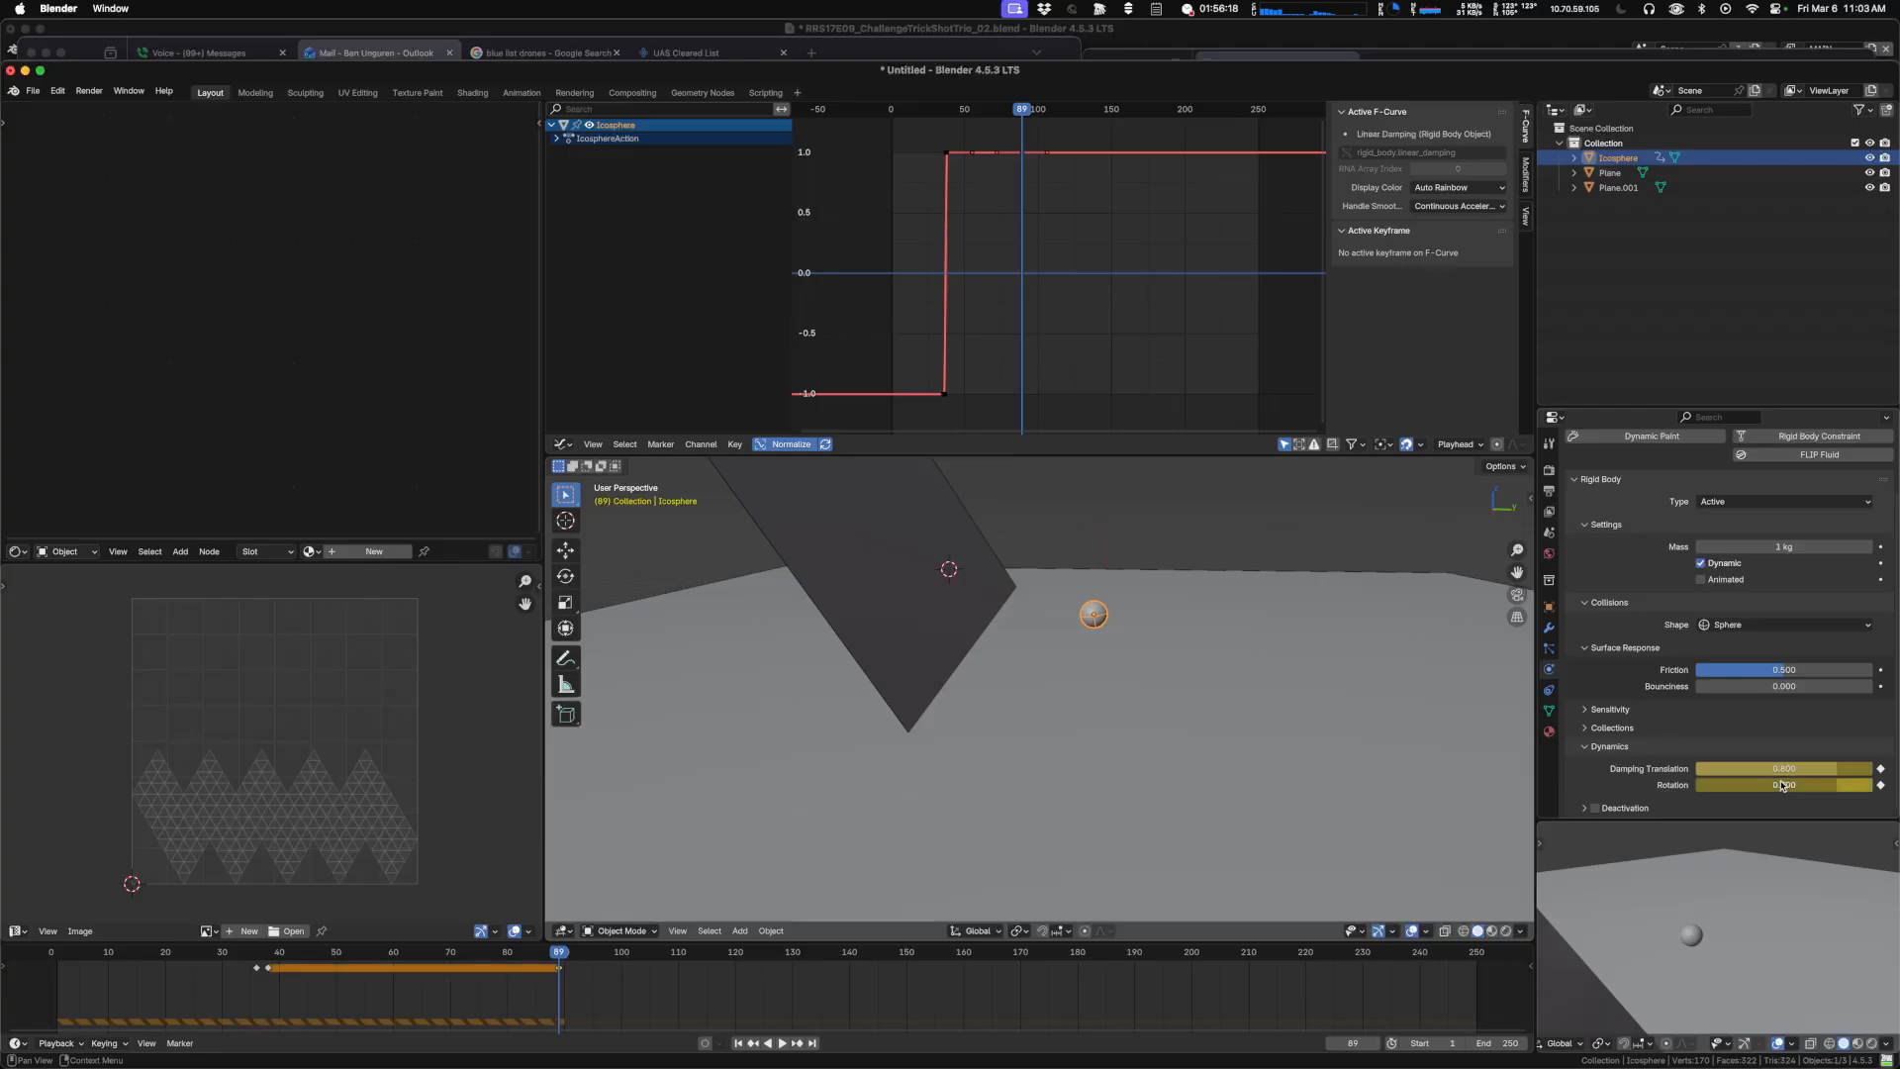
# At frame 106, set the ball's translation and rotation damping to 1 and keyframe both values.
pyautogui.press('space')
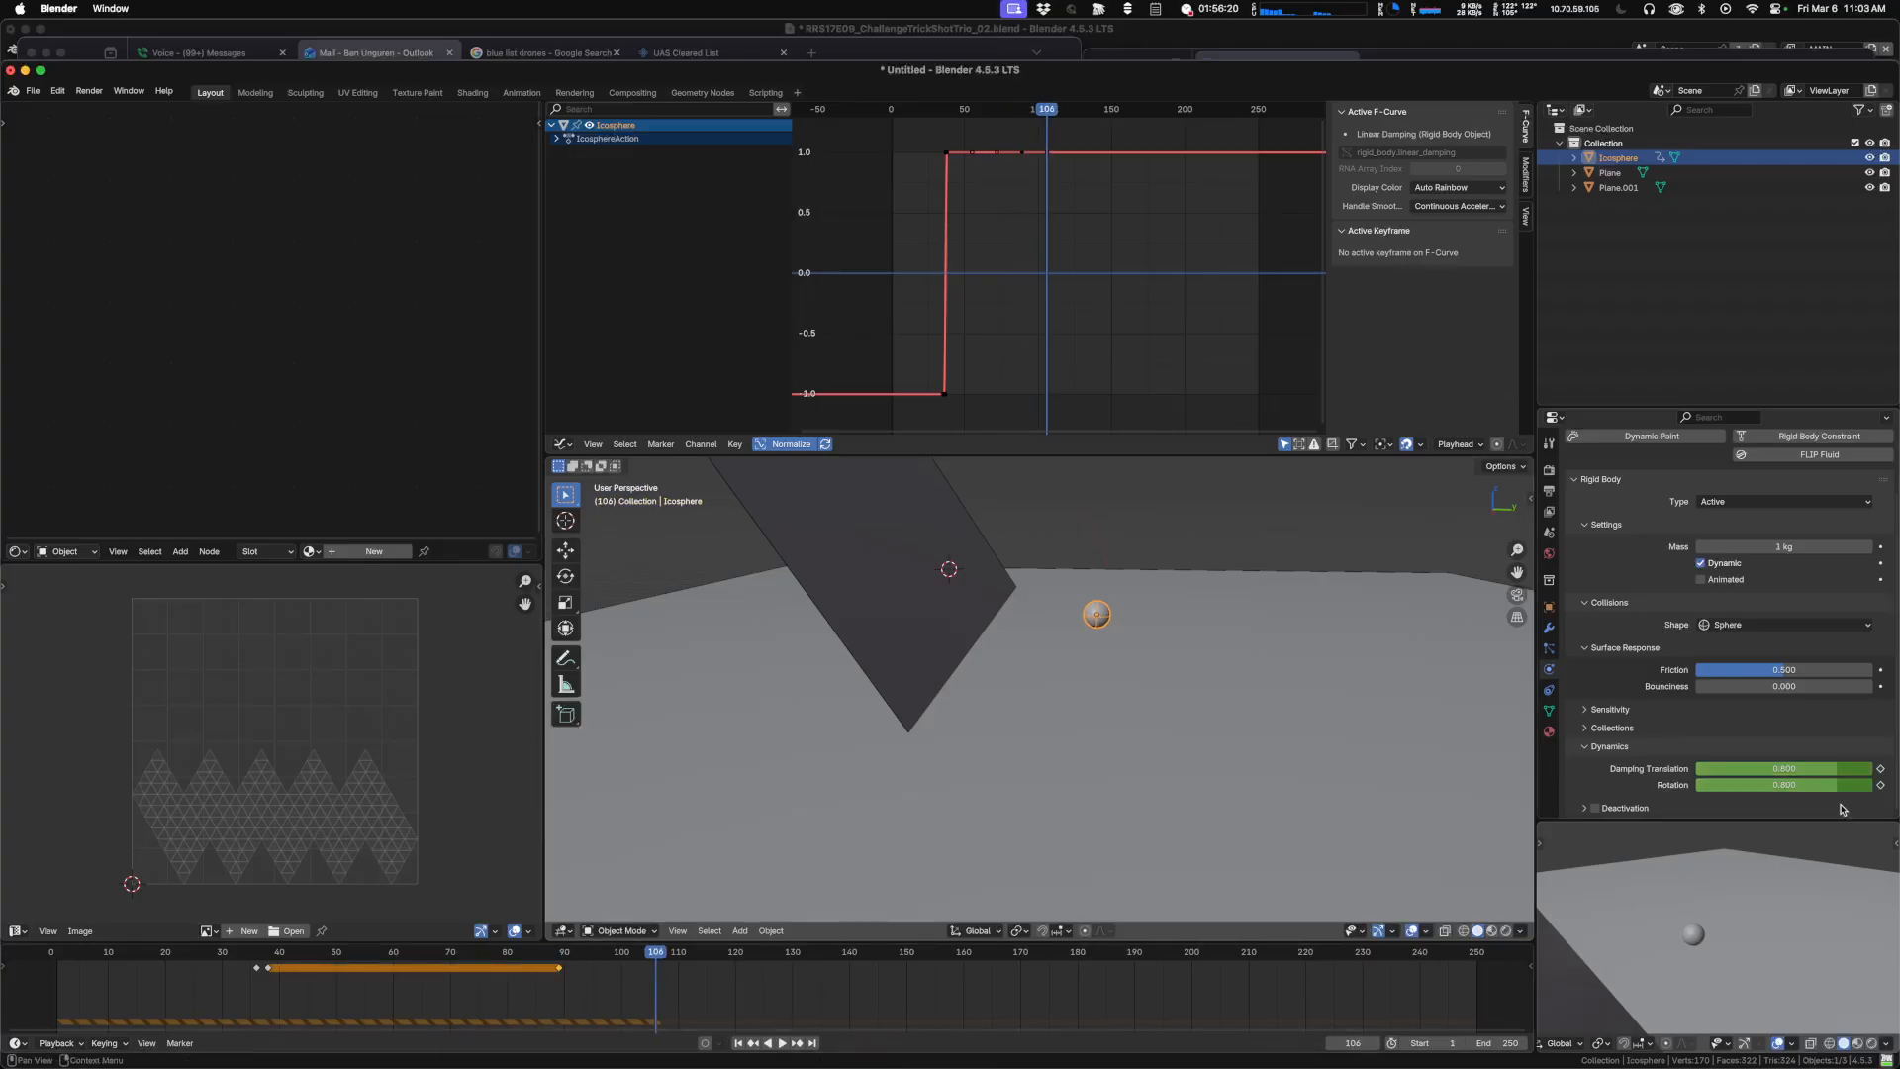
pyautogui.click(1795, 771)
pyautogui.write('1')
pyautogui.press('Tab')
pyautogui.write('1')
pyautogui.press('Return')
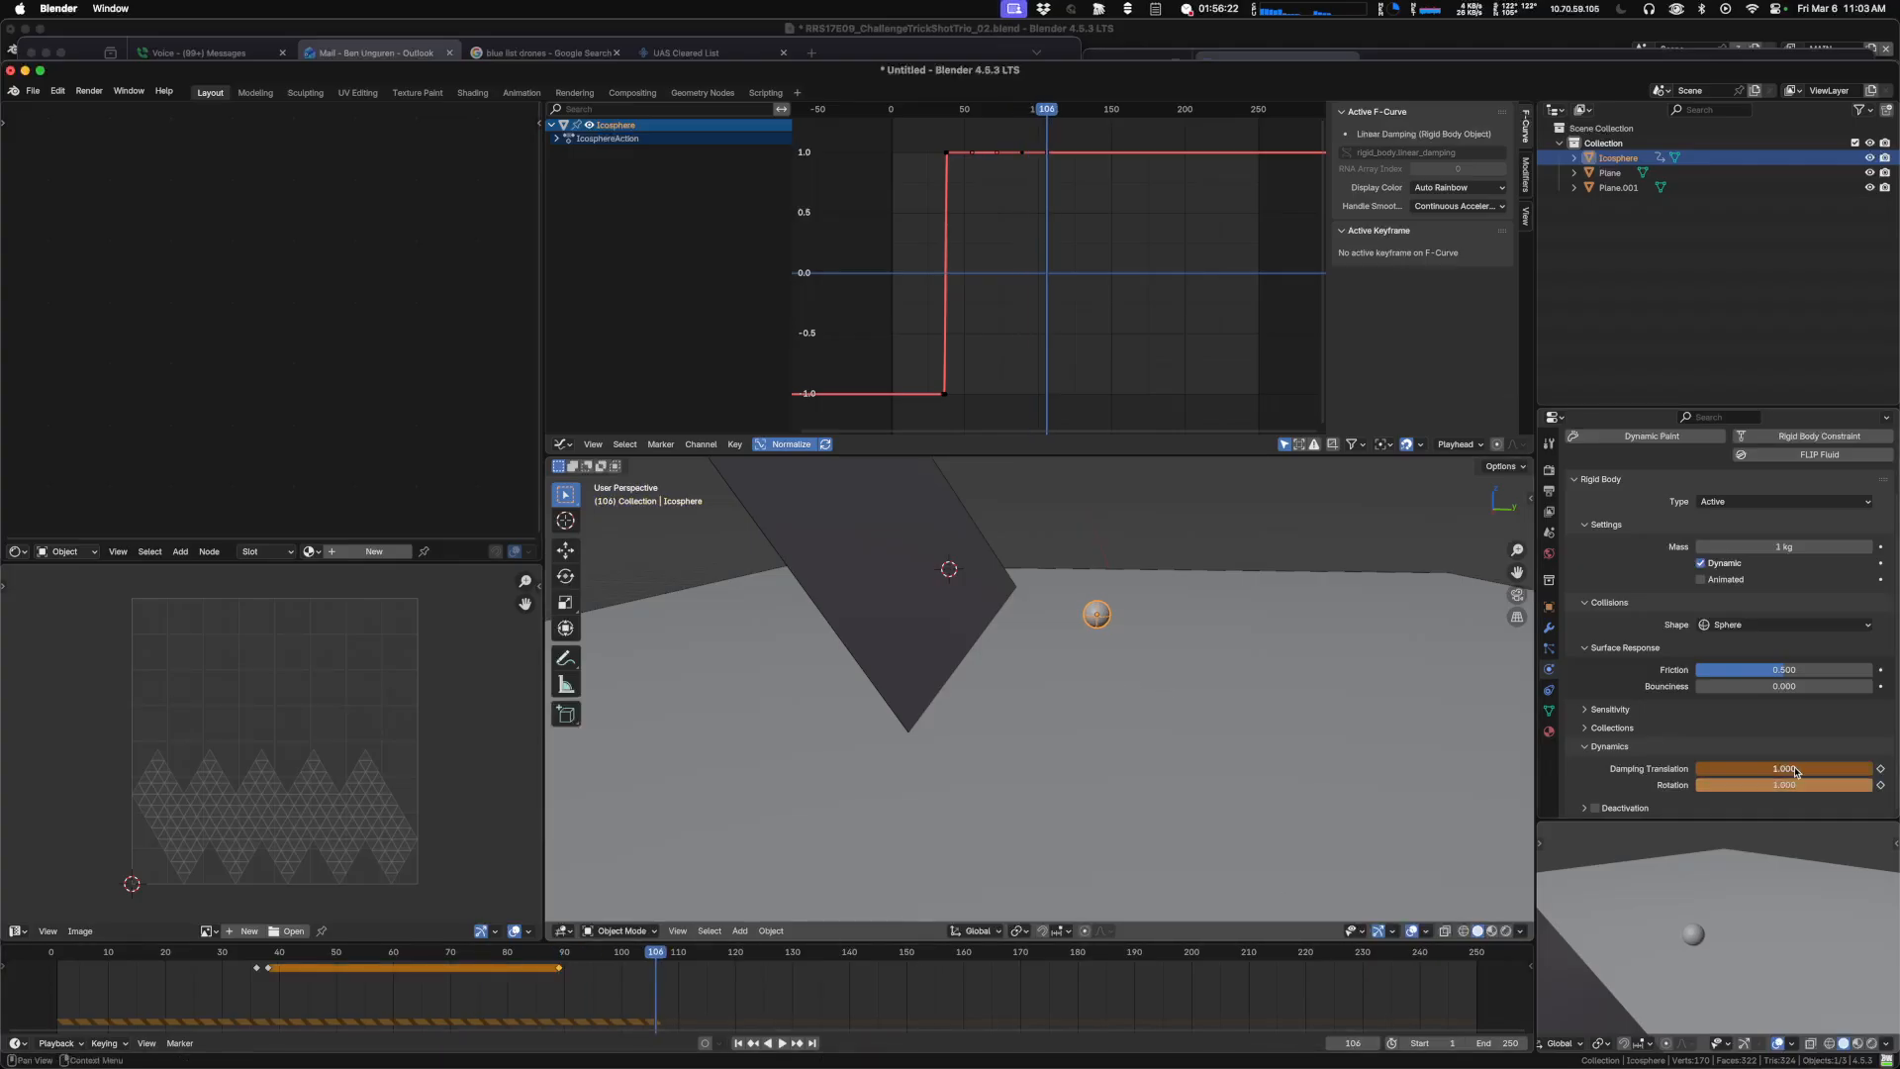
pyautogui.press('i')
pyautogui.press('i')
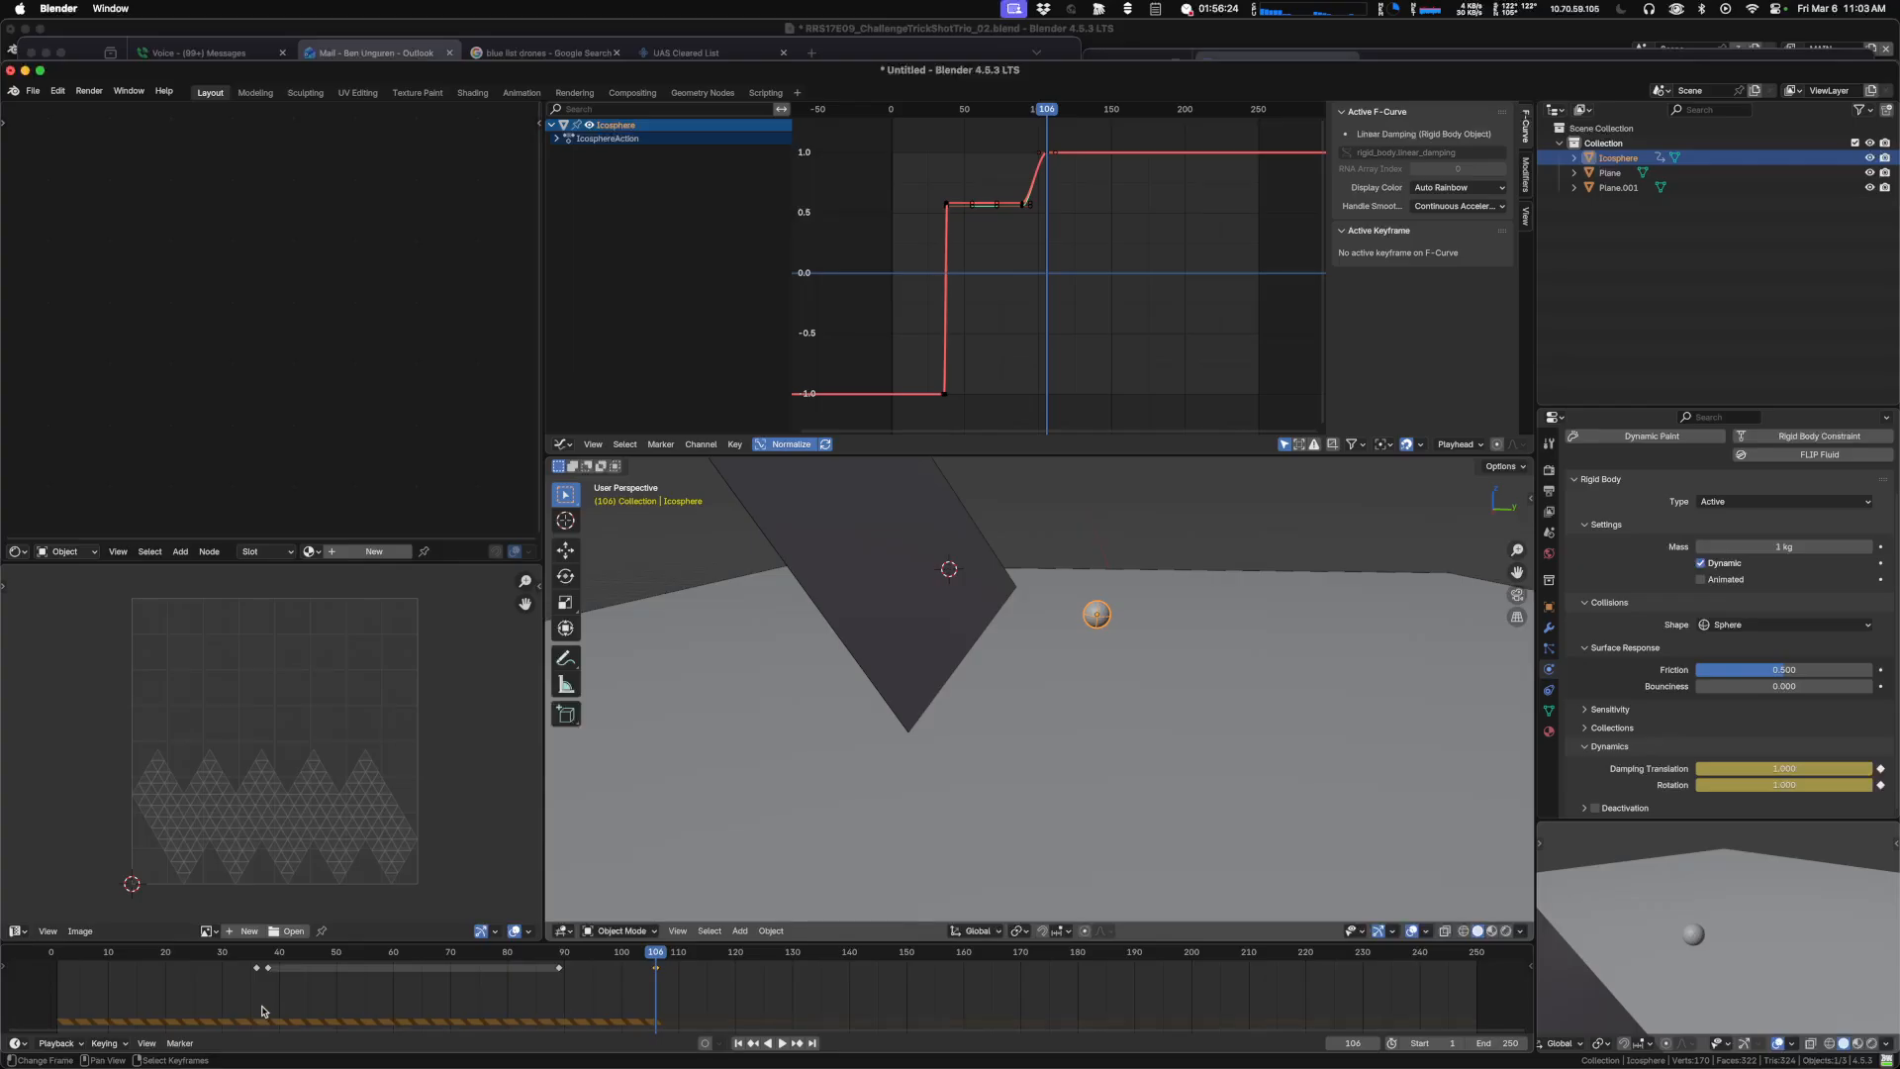
# Play the simulation from frame 1 to check whether the ball comes to rest.
pyautogui.hotkey('shift', 'Left')
pyautogui.press('space')
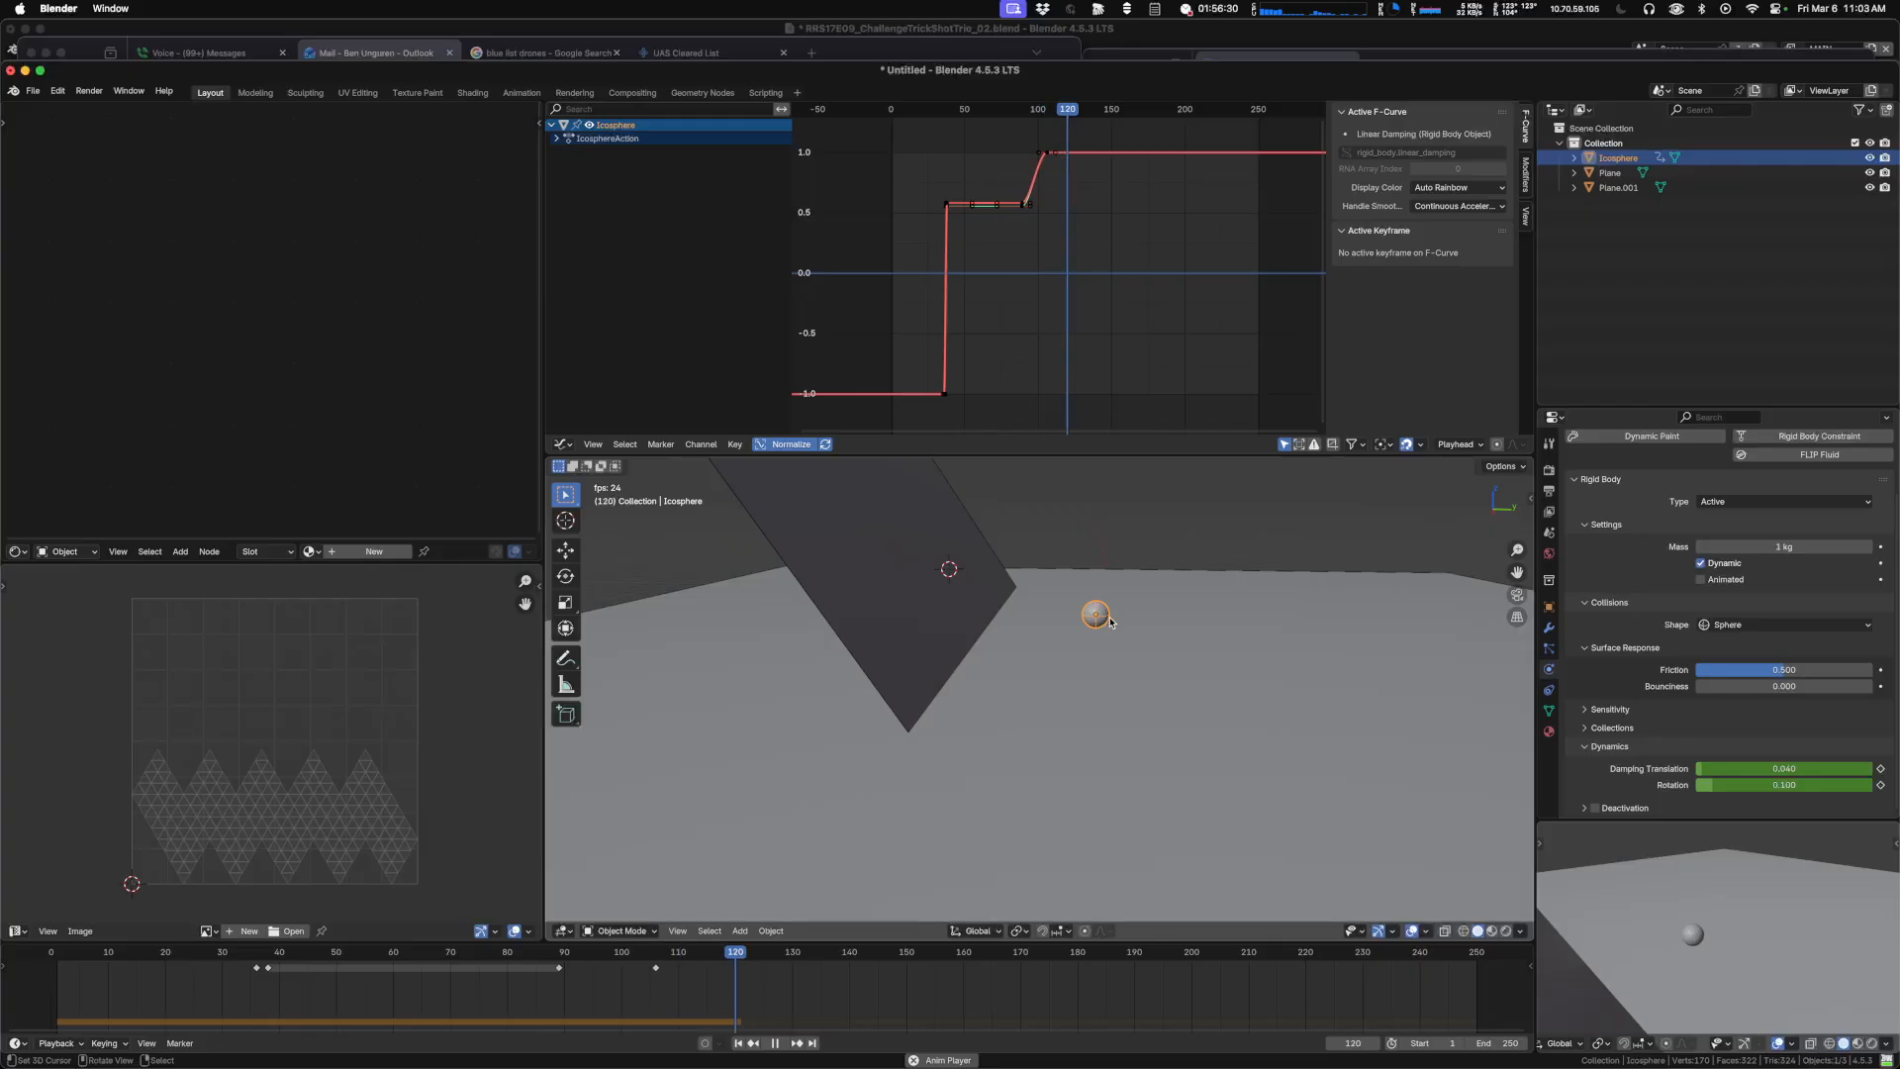
pyautogui.press('space')
# Move the last two damping keyframes earlier, to frames 43 and 60, and play the simulation from frame 1.
pyautogui.click(656, 968)
pyautogui.keyDown('shift'); pyautogui.click(564, 969); pyautogui.keyUp('shift')
pyautogui.press('g')
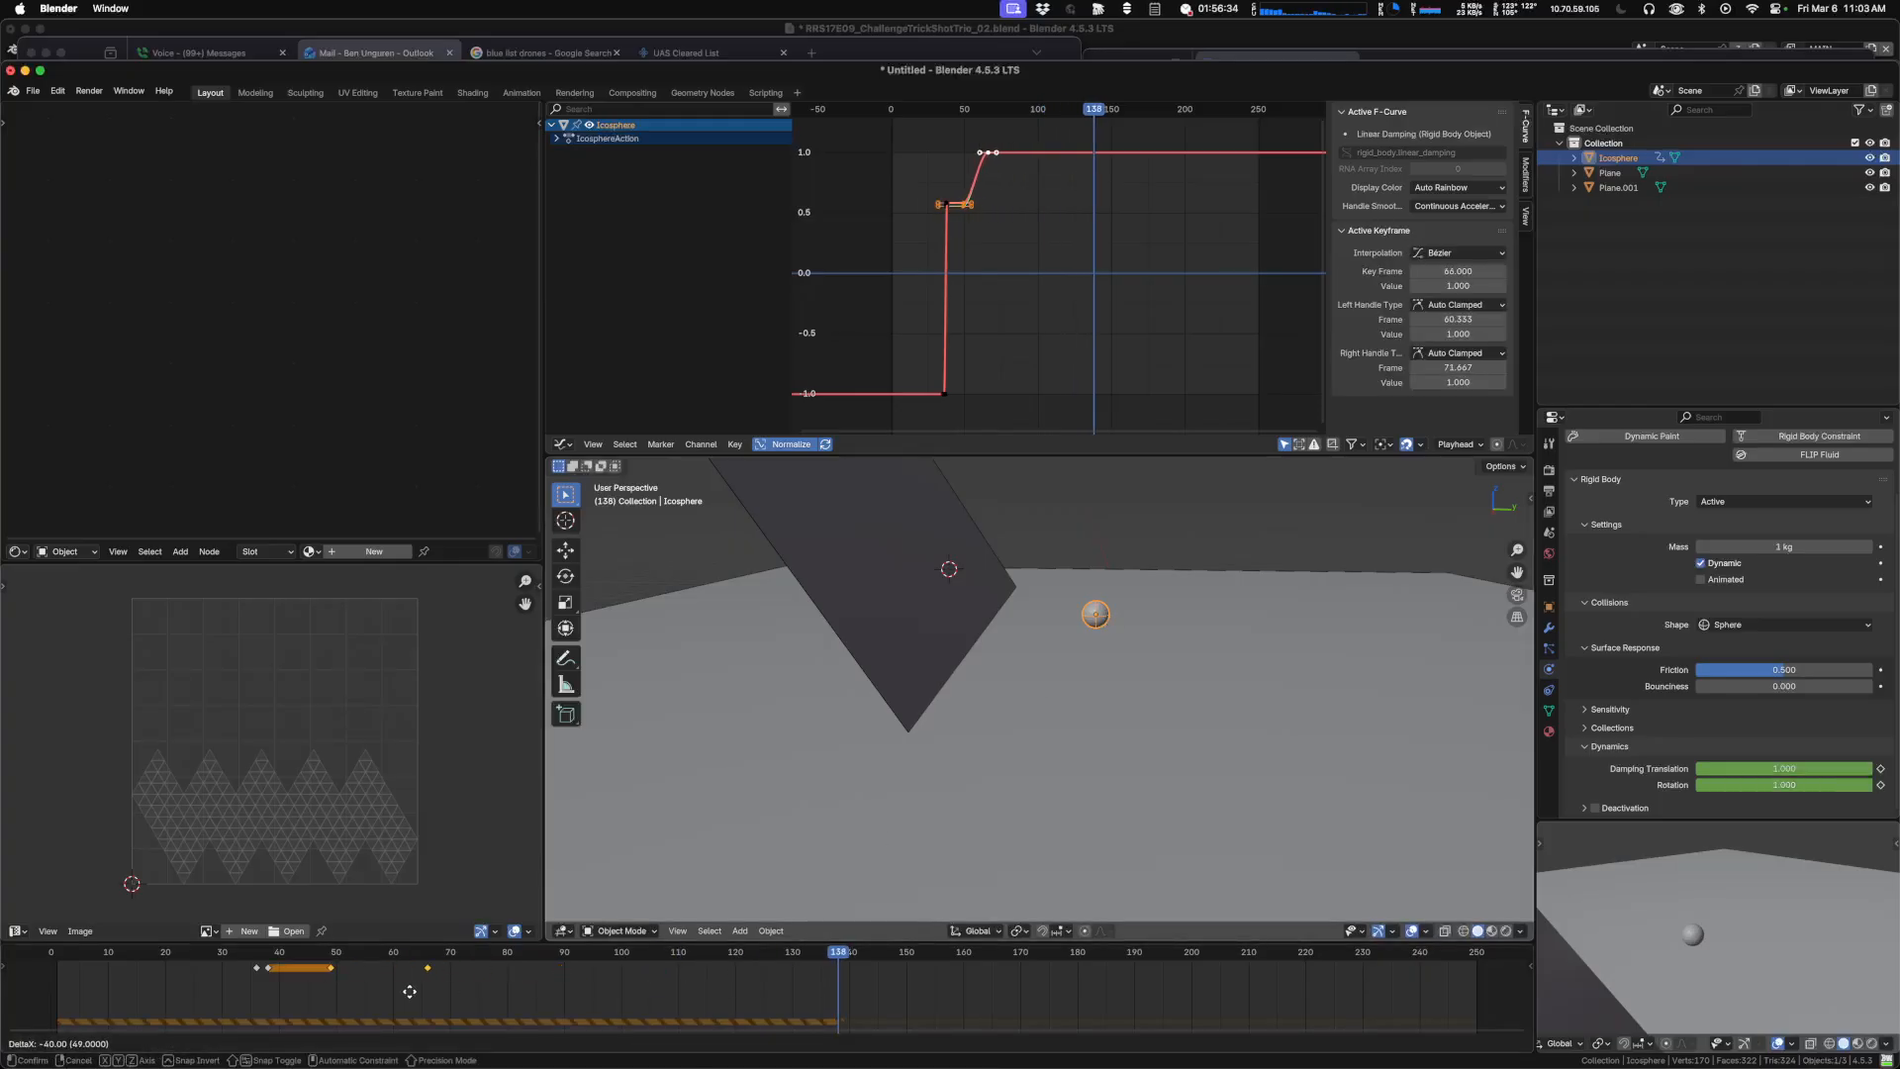
pyautogui.click(386, 997)
pyautogui.hotkey('shift', 'Left')
pyautogui.press('space')
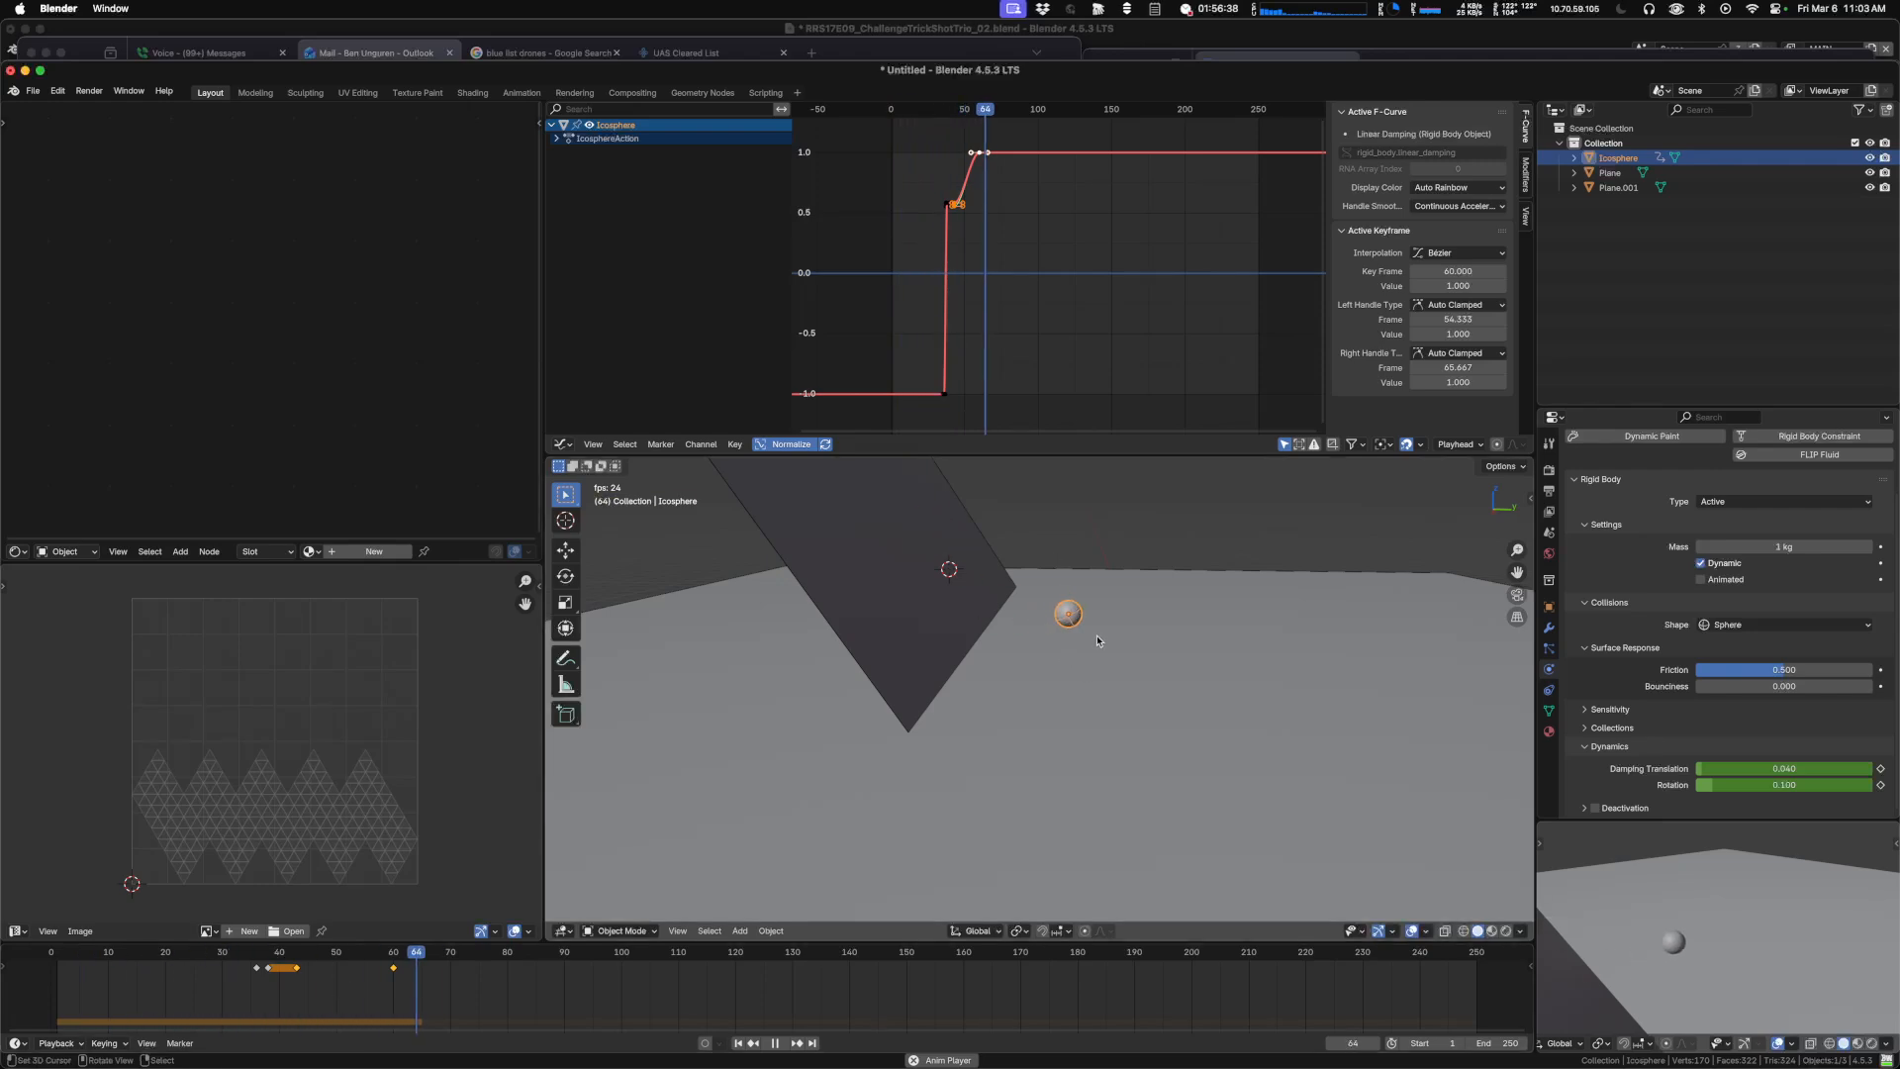
pyautogui.press('space')
# Move the last two damping keyframes to frames 77 and 94 and replay the simulation from frame 1.
pyautogui.press('g')
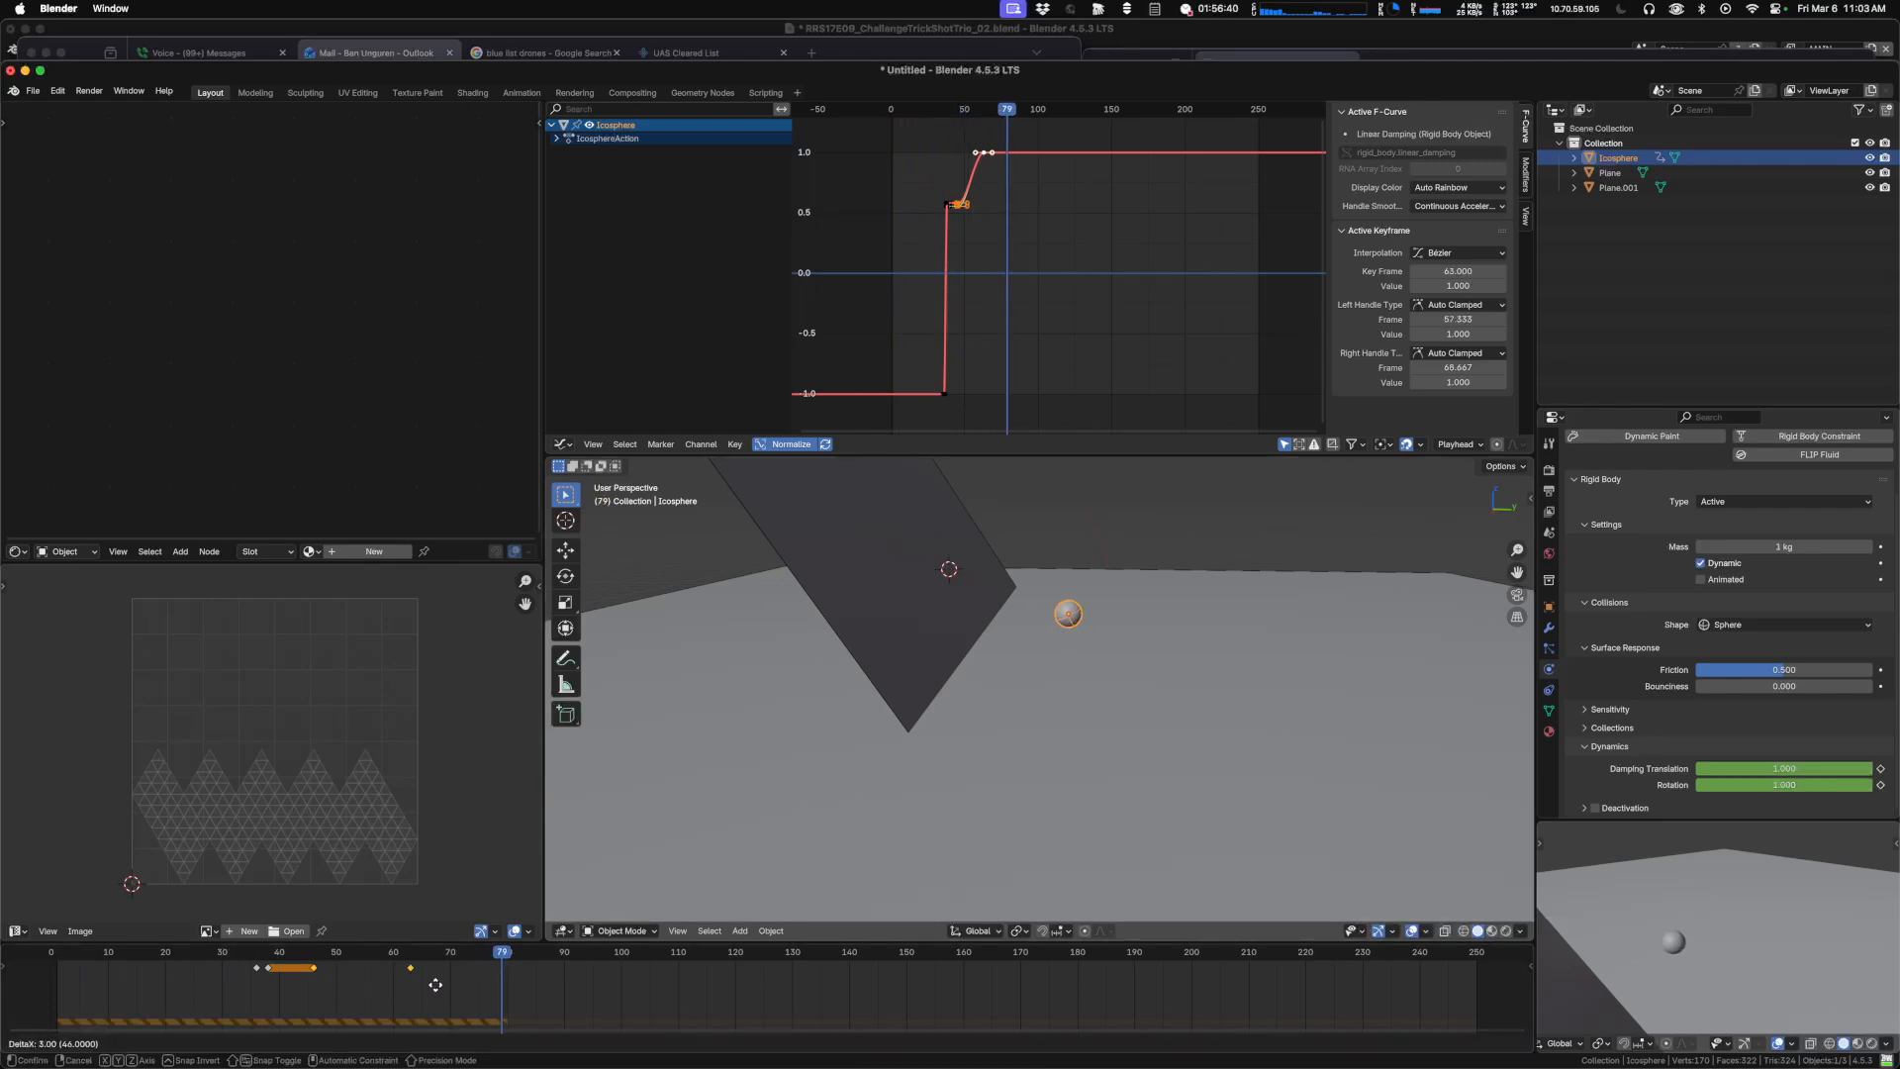
pyautogui.click(584, 984)
pyautogui.moveTo(347, 997); pyautogui.dragTo(193, 992)
pyautogui.hotkey('shift', 'Left')
pyautogui.press('space')
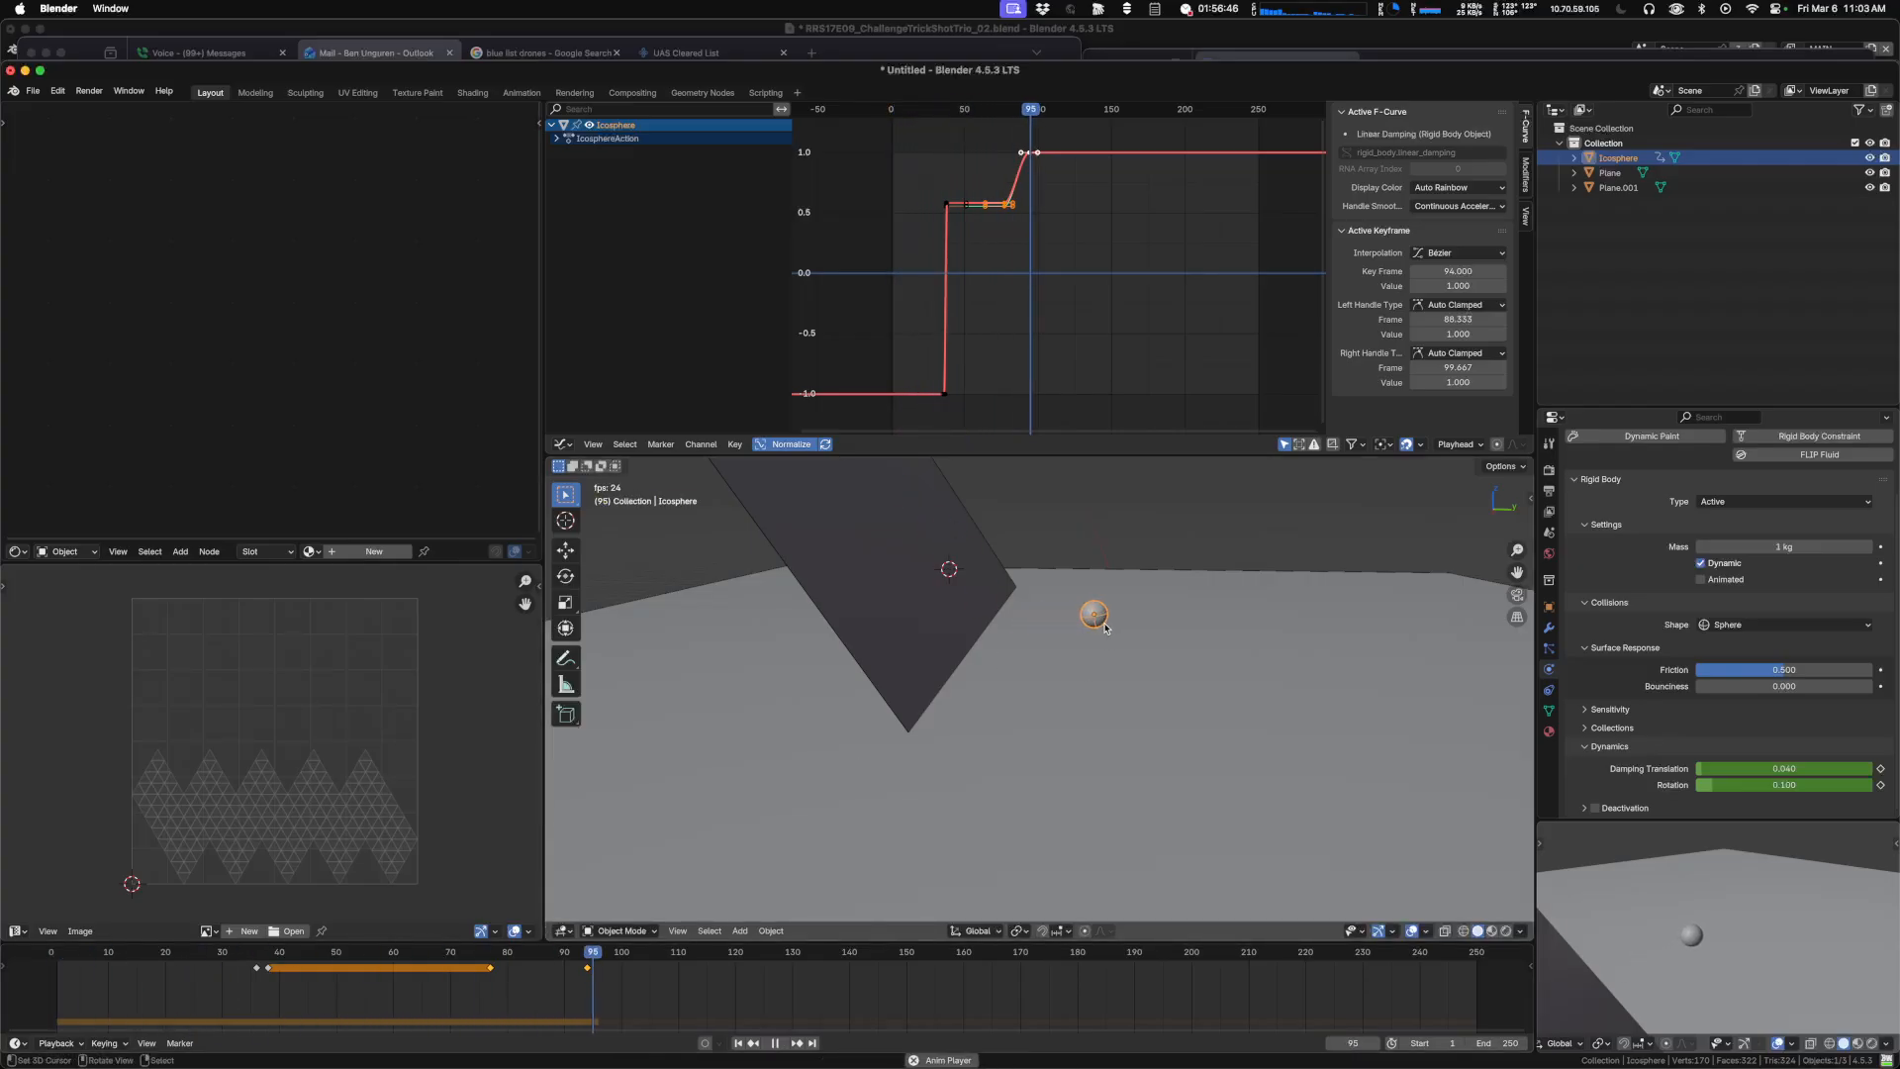
pyautogui.press('space')
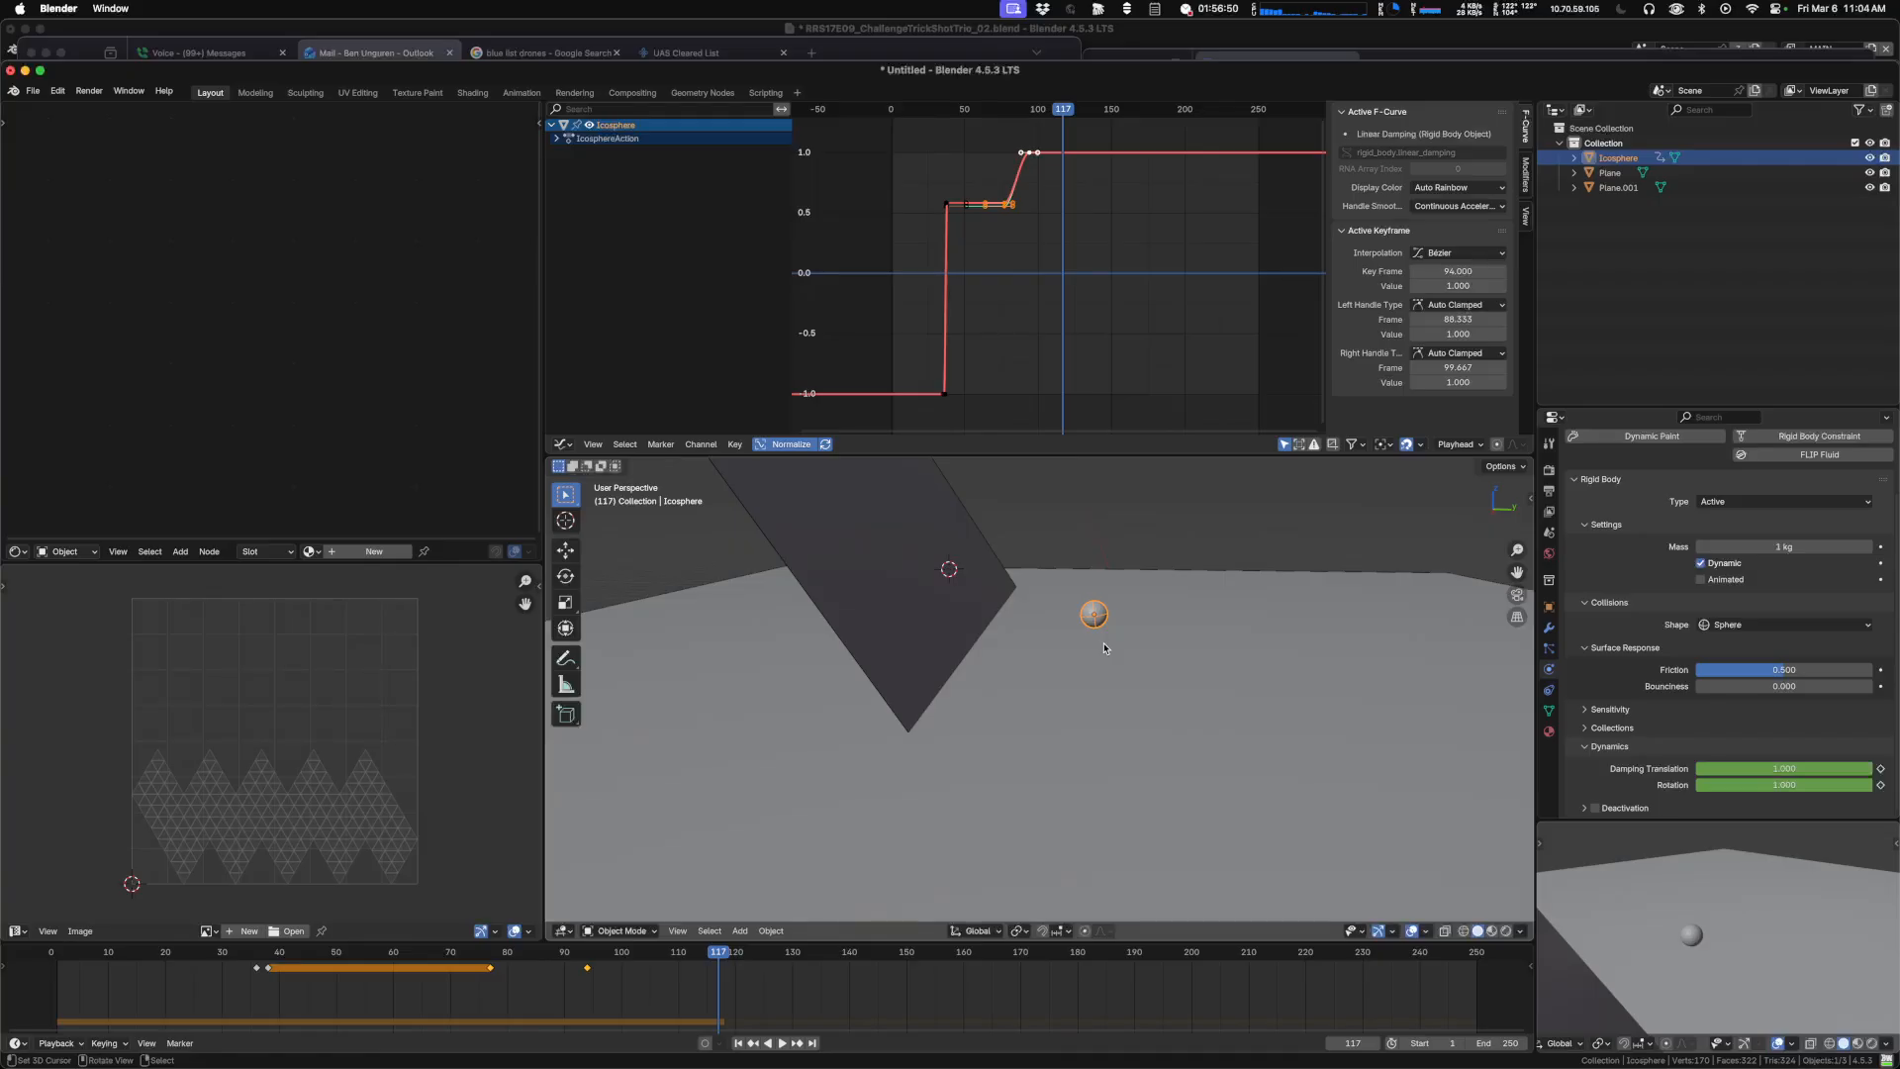
pyautogui.click(1220, 622)
pyautogui.moveTo(1220, 621); pyautogui.dragTo(1140, 684, button='middle')
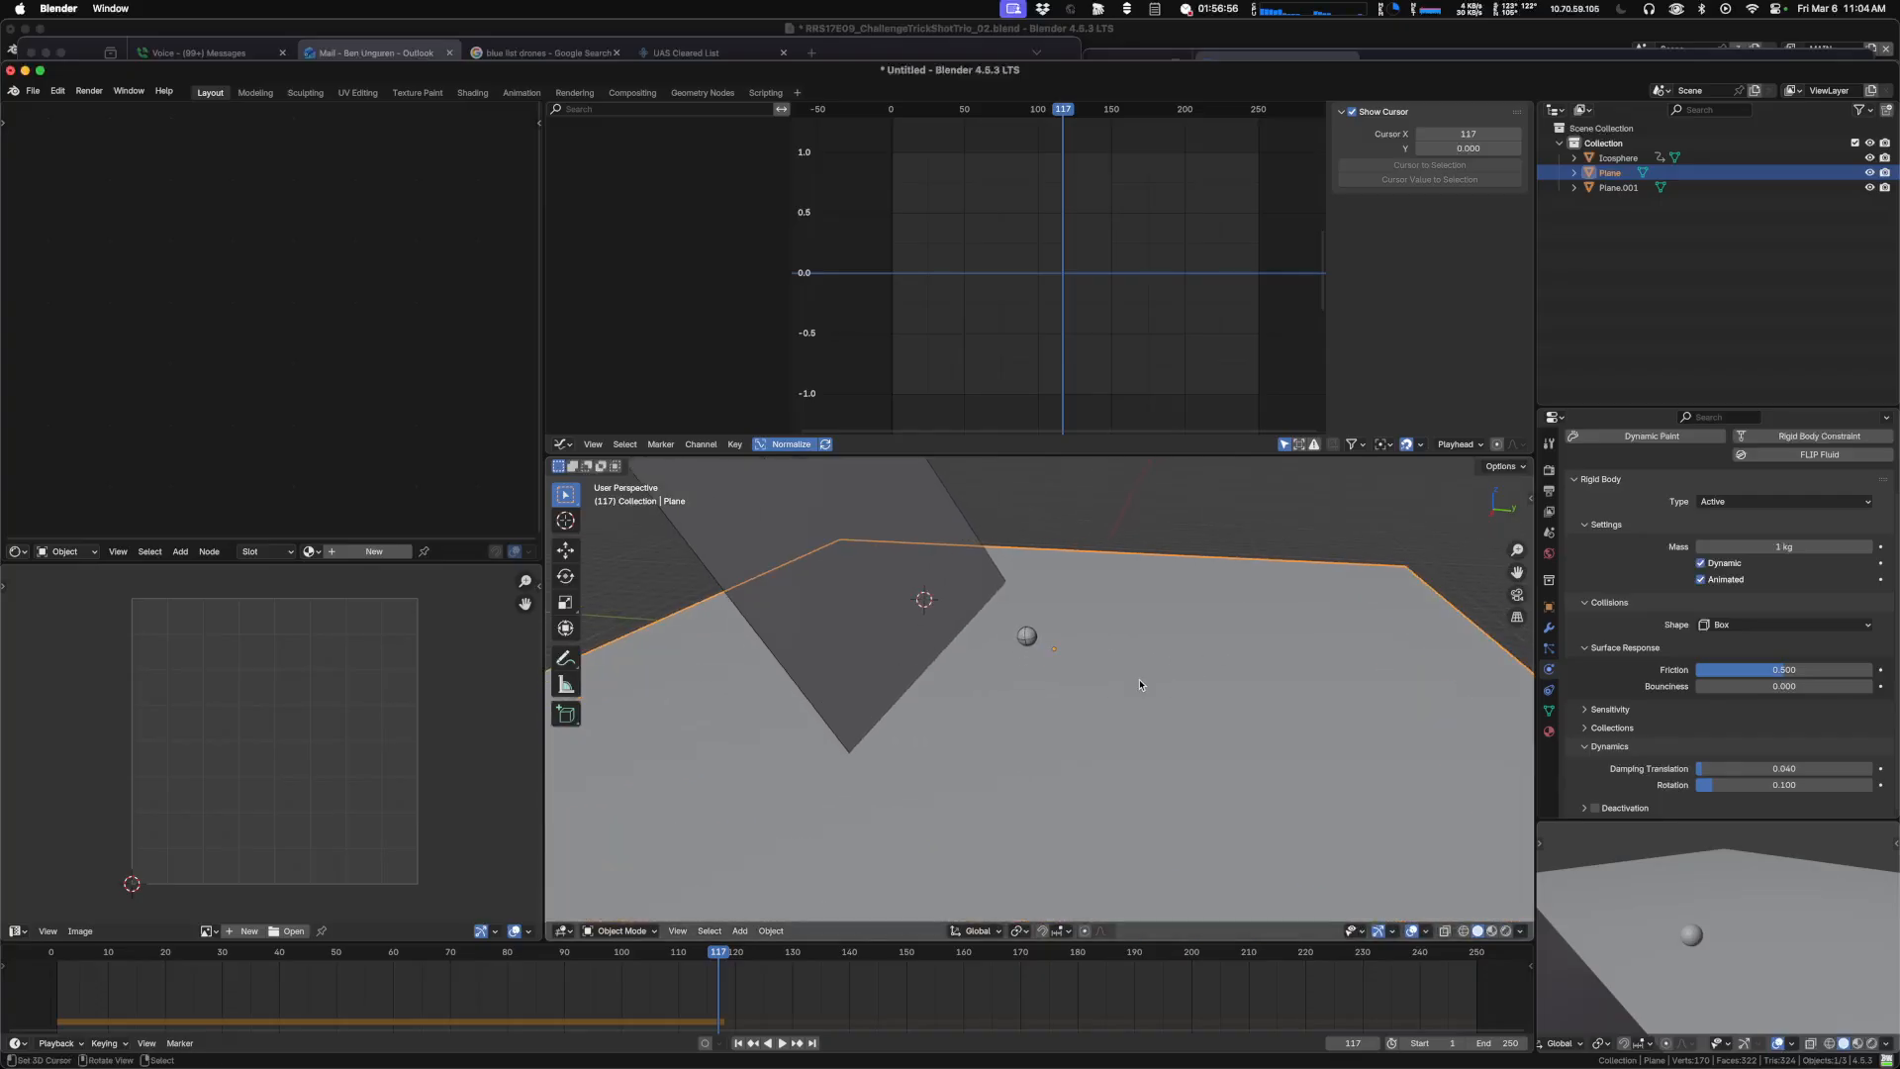
pyautogui.click(1026, 639)
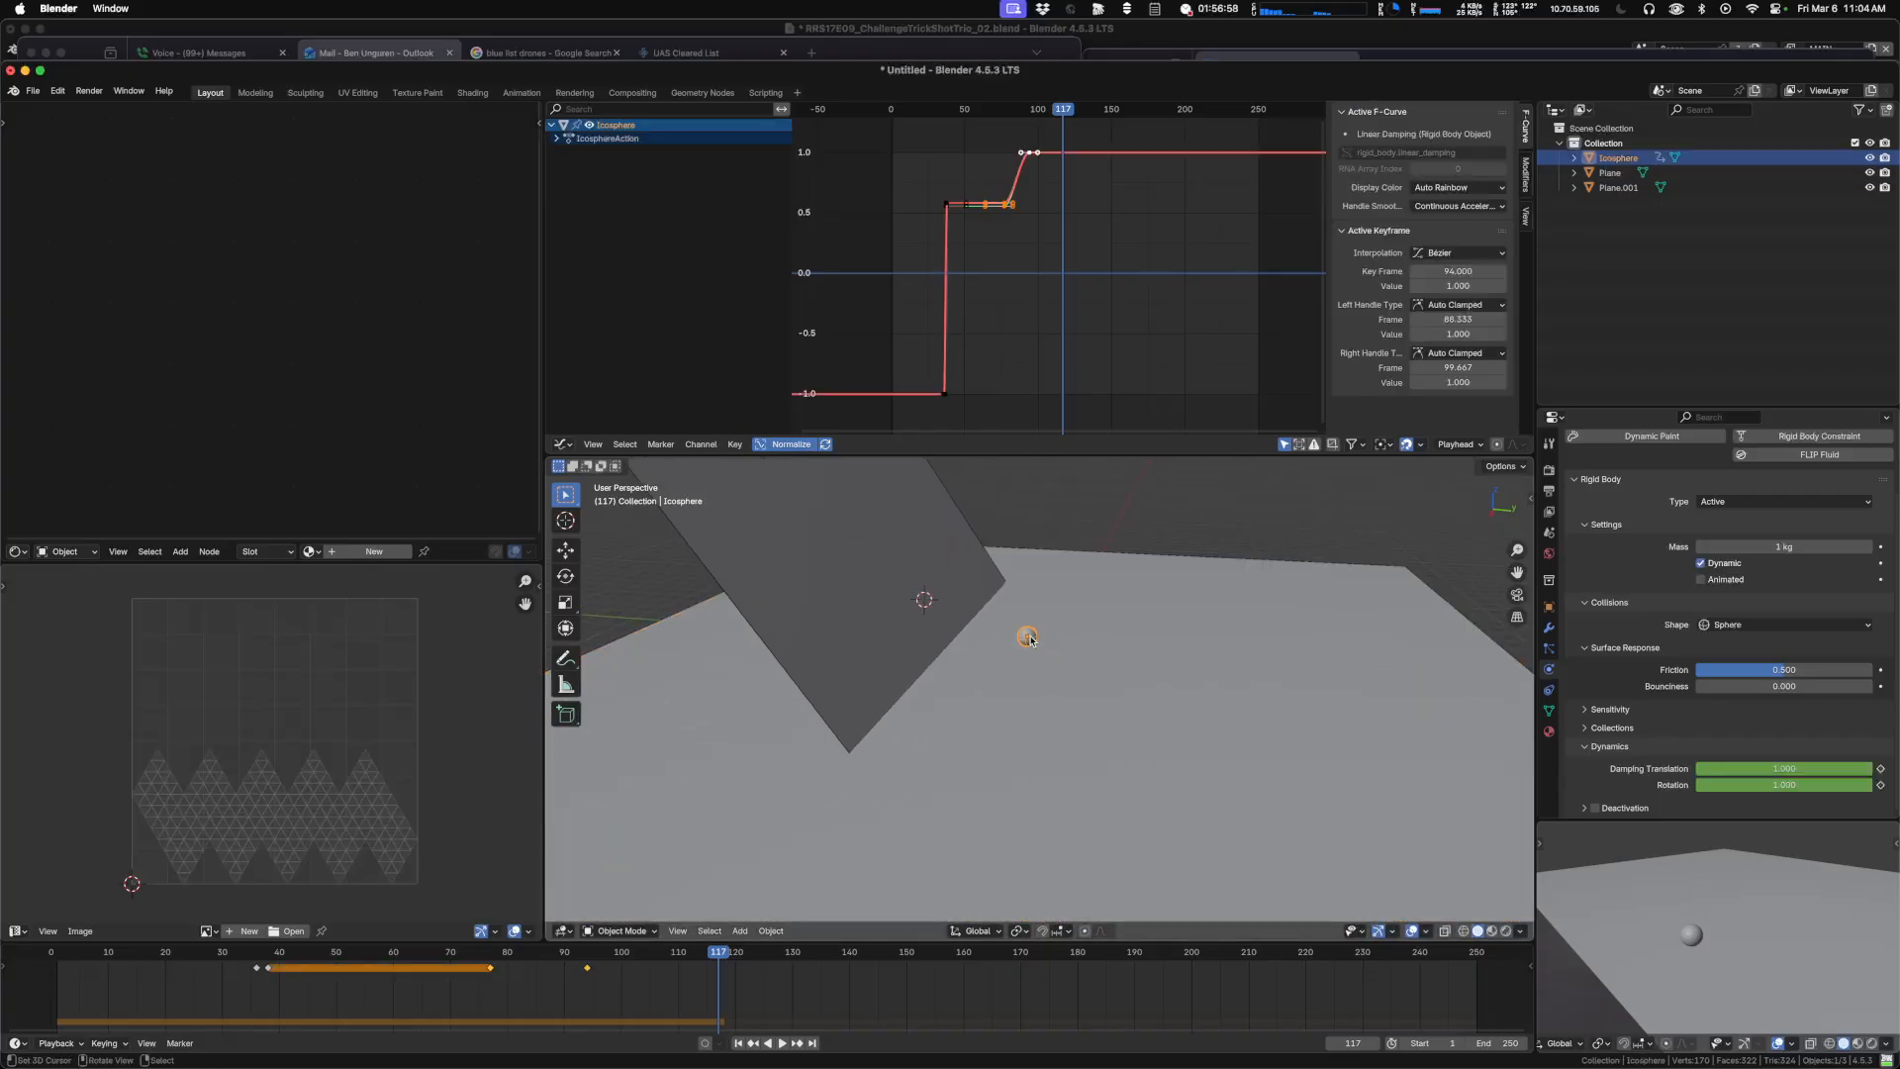